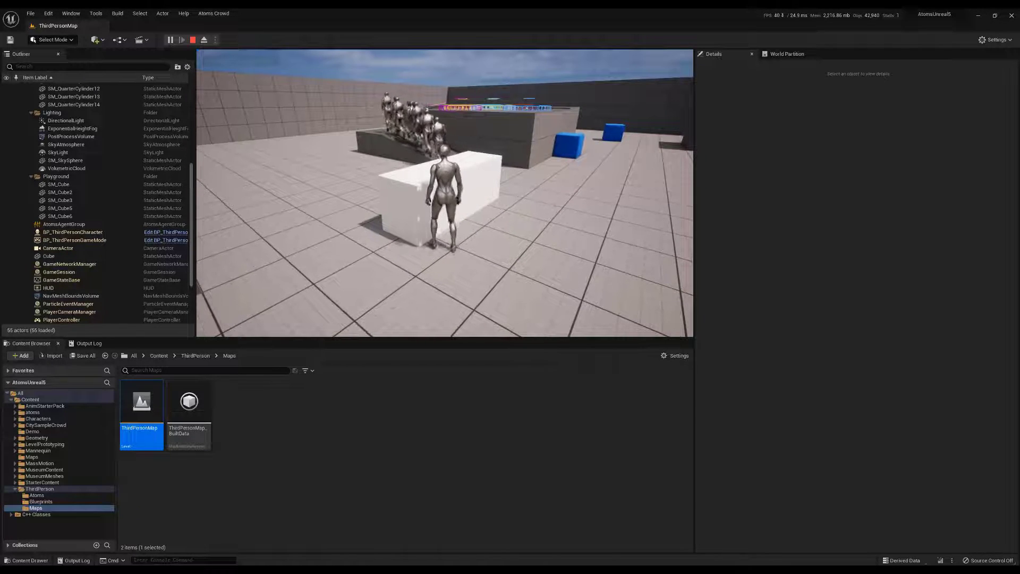
Stop the play session and select the AtomsAgentGroup crowd in the level
key(s)
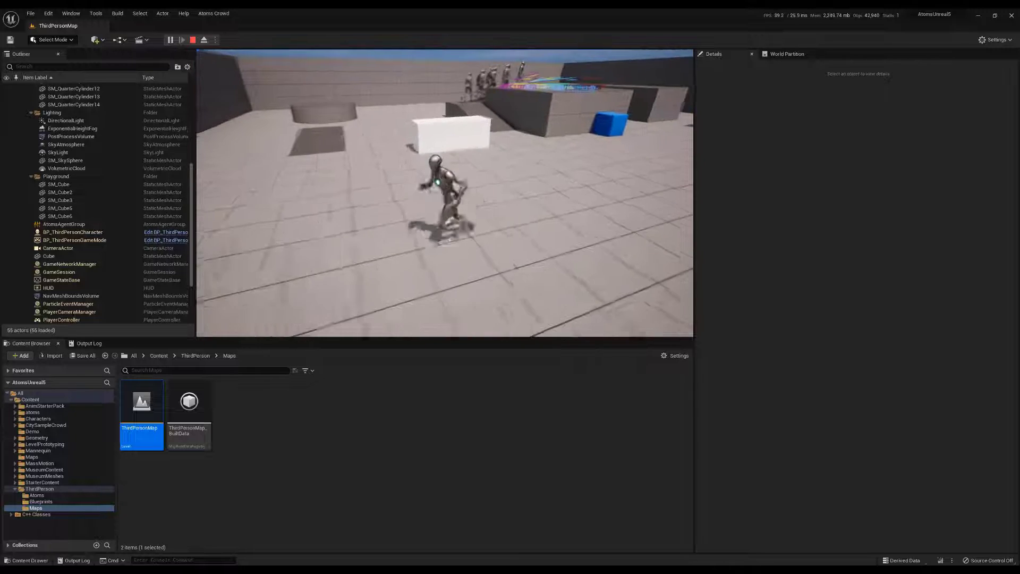
key(Escape)
key(s)
right_drag(438, 176, 484, 176)
click(438, 176)
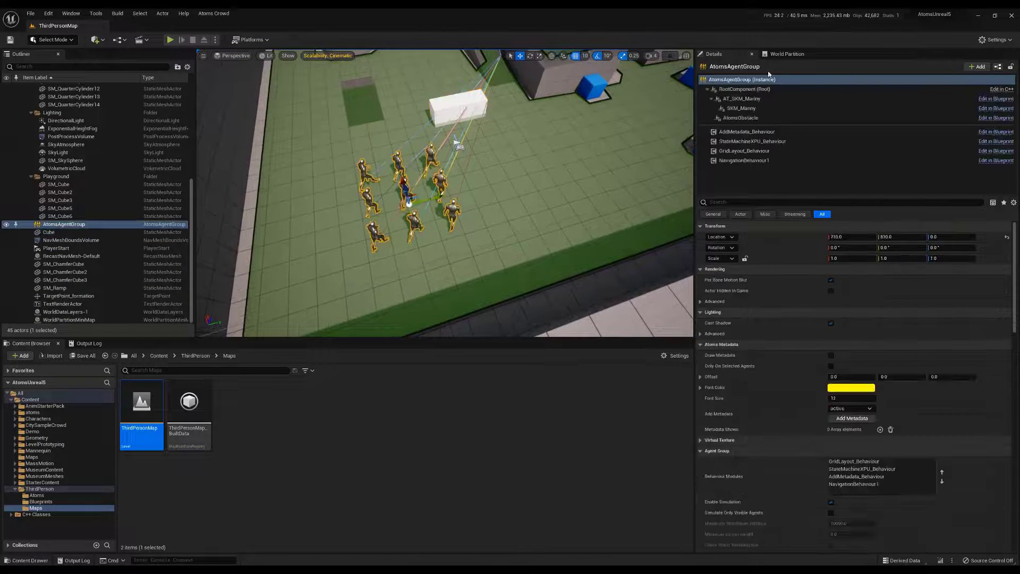
Add a Context Steering Behaviour component to AtomsAgentGroup and enable its Debug display
click(976, 66)
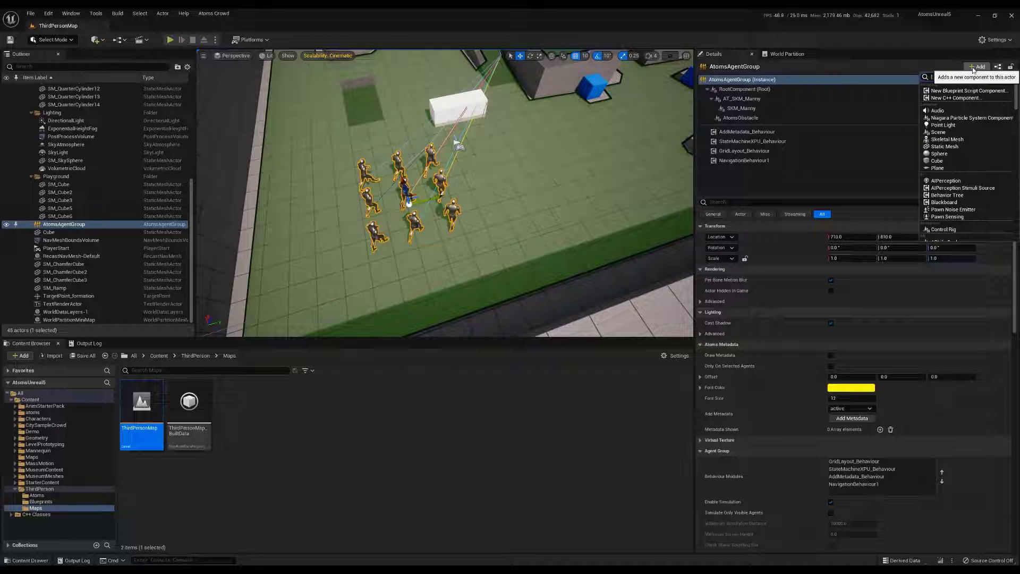
text(conte)
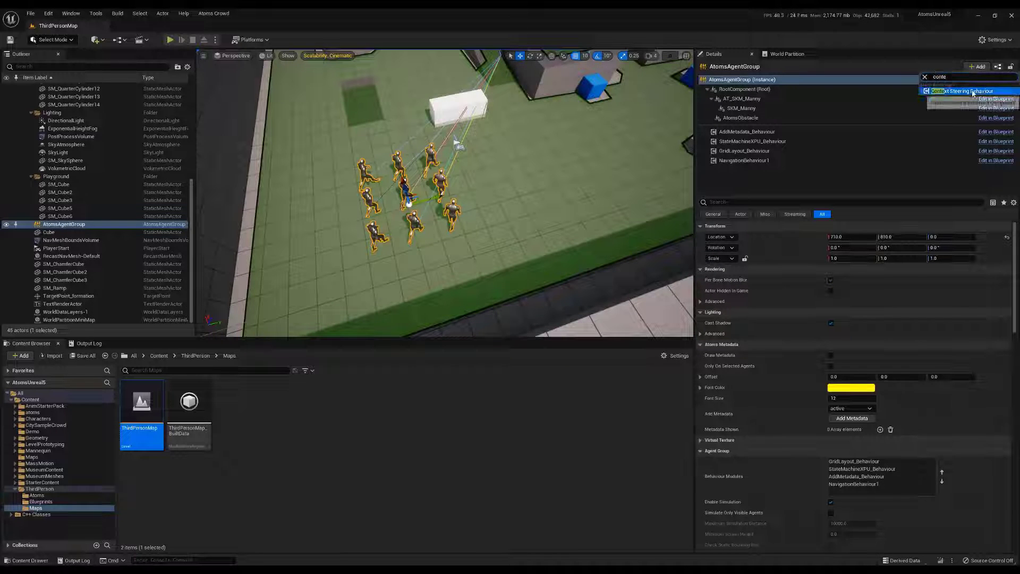
click(974, 94)
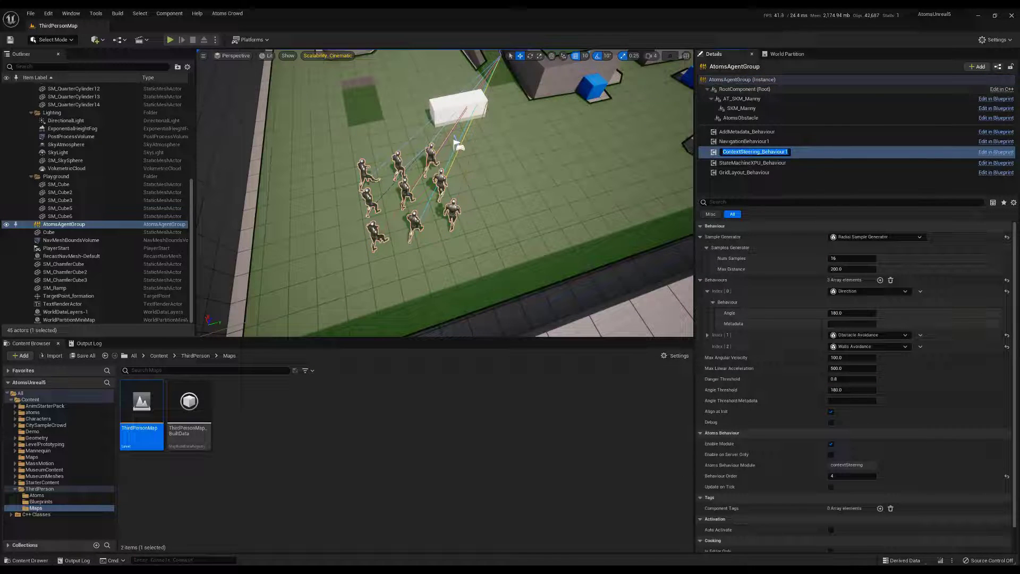
click(740, 152)
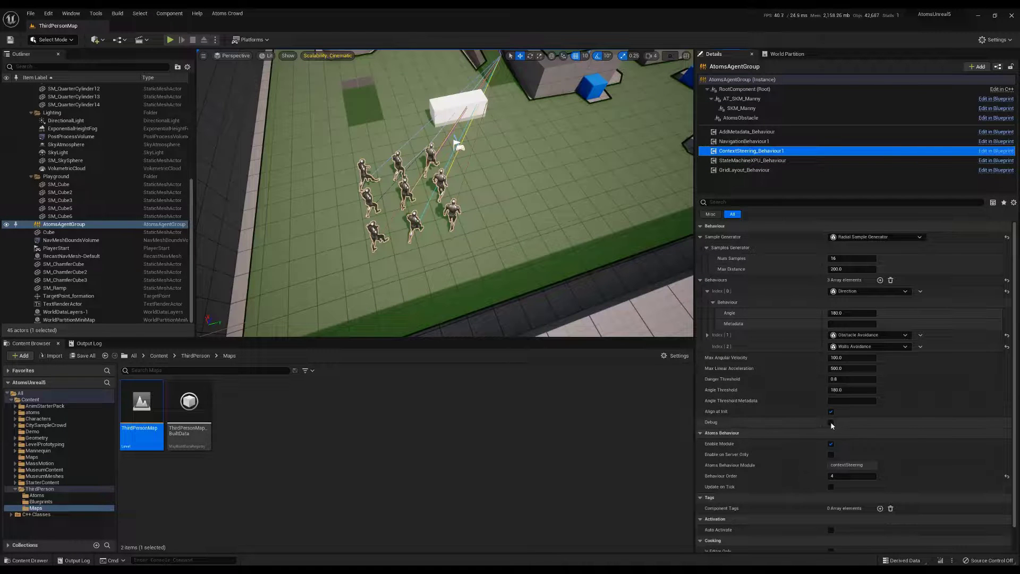
click(831, 423)
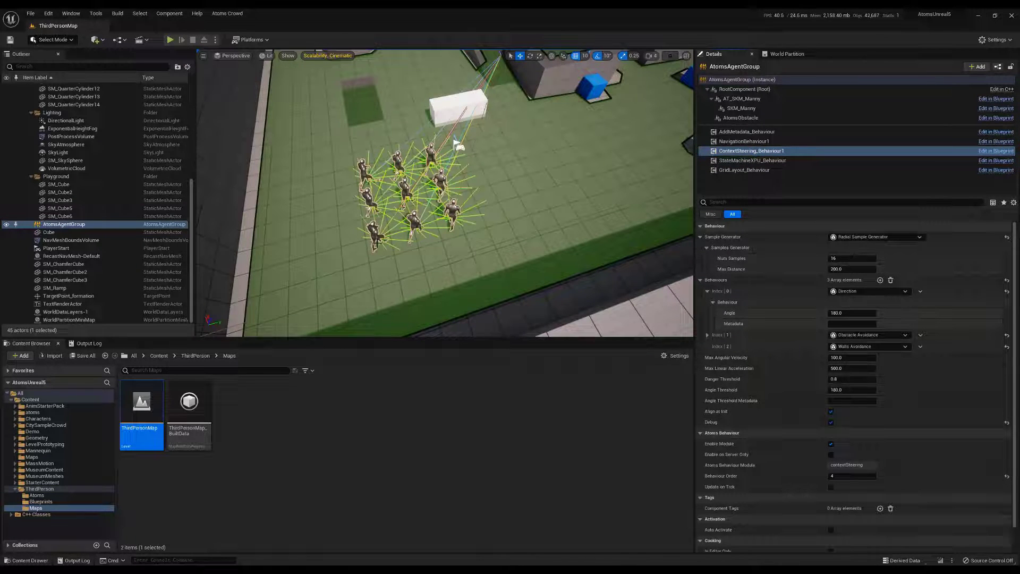
Examine the steering debug lines around the agents and their relation to the white block from several angles
scroll(377, 242, up, 8)
right_drag(388, 242, 332, 261)
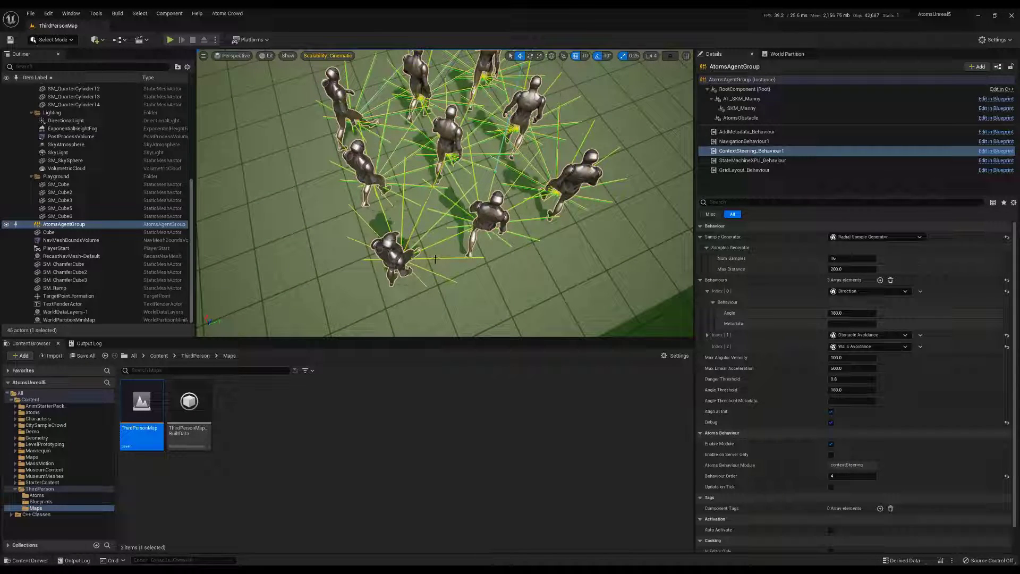
scroll(424, 226, down, 4)
right_drag(424, 226, 450, 213)
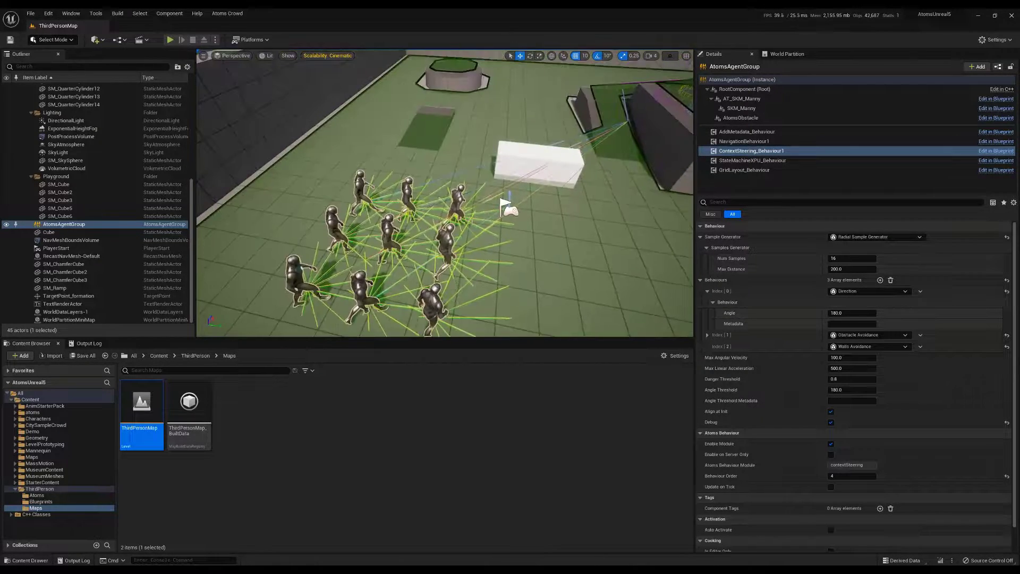
scroll(450, 226, up, 4)
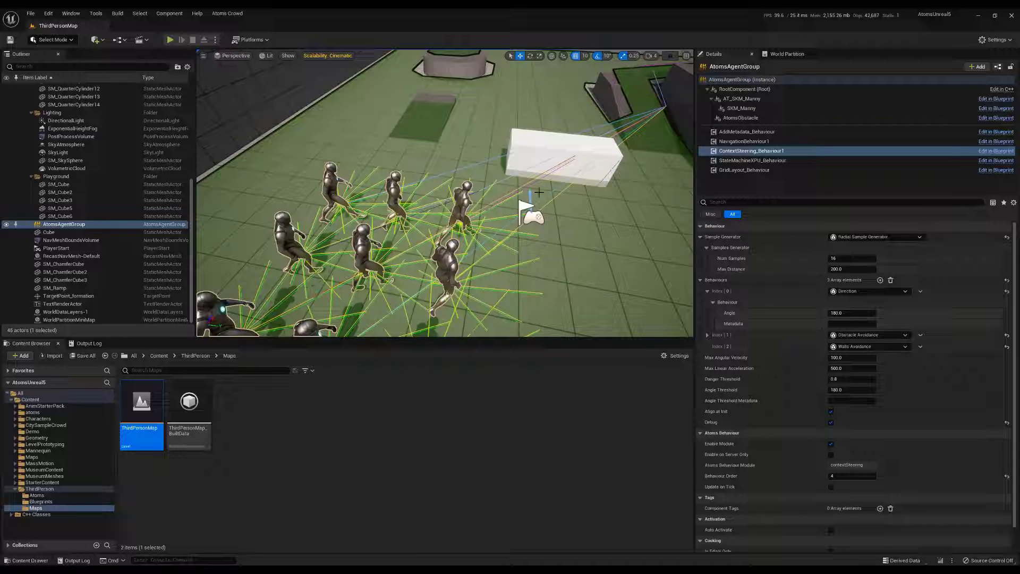
right_drag(446, 220, 449, 285)
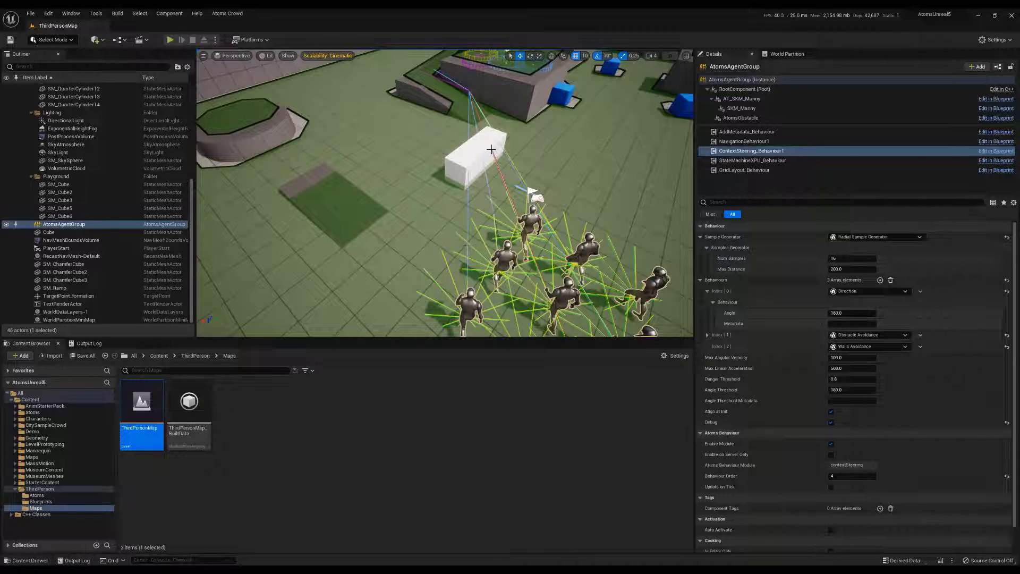
right_drag(467, 212, 307, 234)
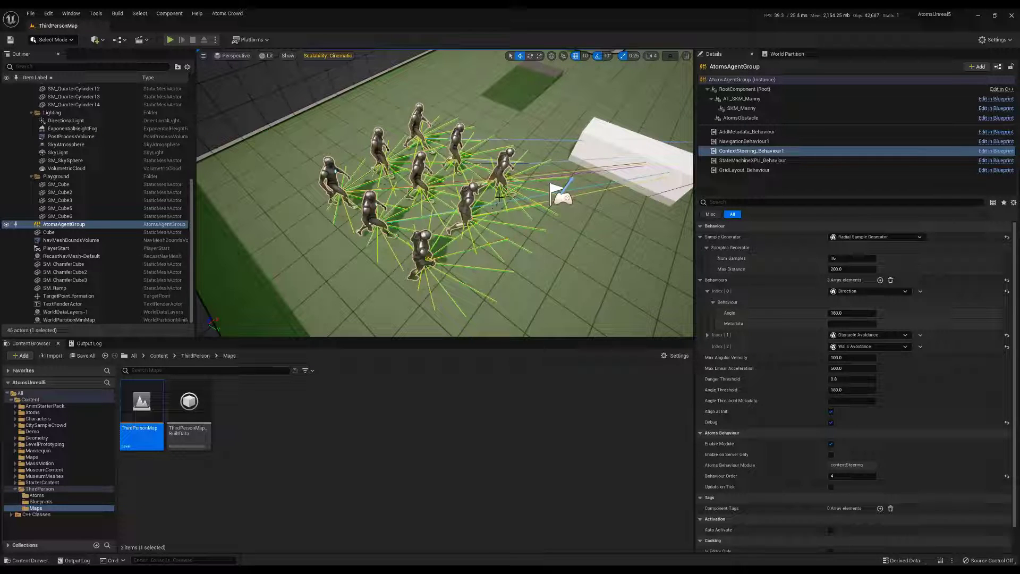
alt+drag(500, 198, 466, 142)
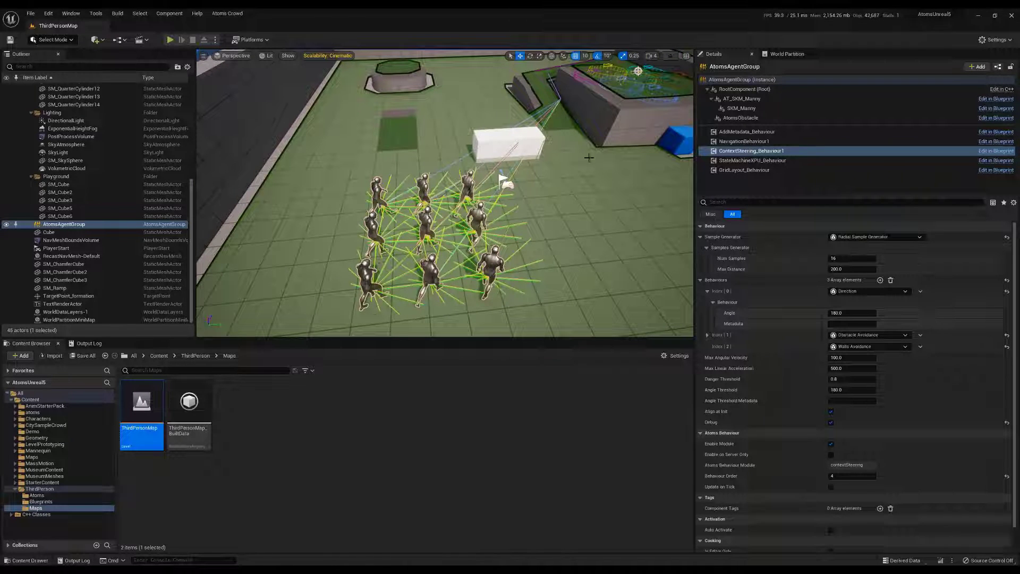
right_drag(506, 189, 452, 191)
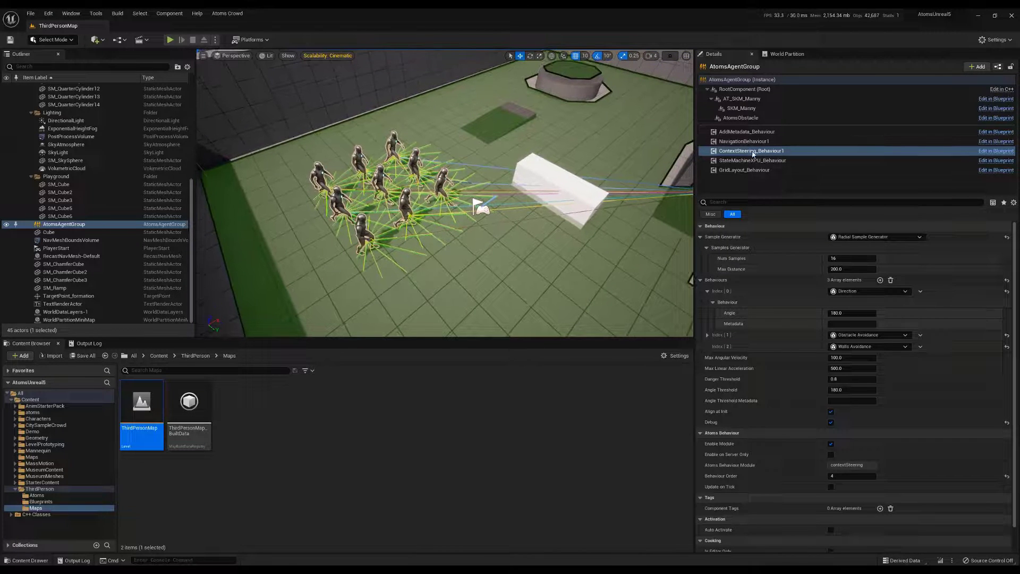
Set the radial sample generator's Num Samples to 8 and inspect the sample lines around the nearest agents
click(707, 292)
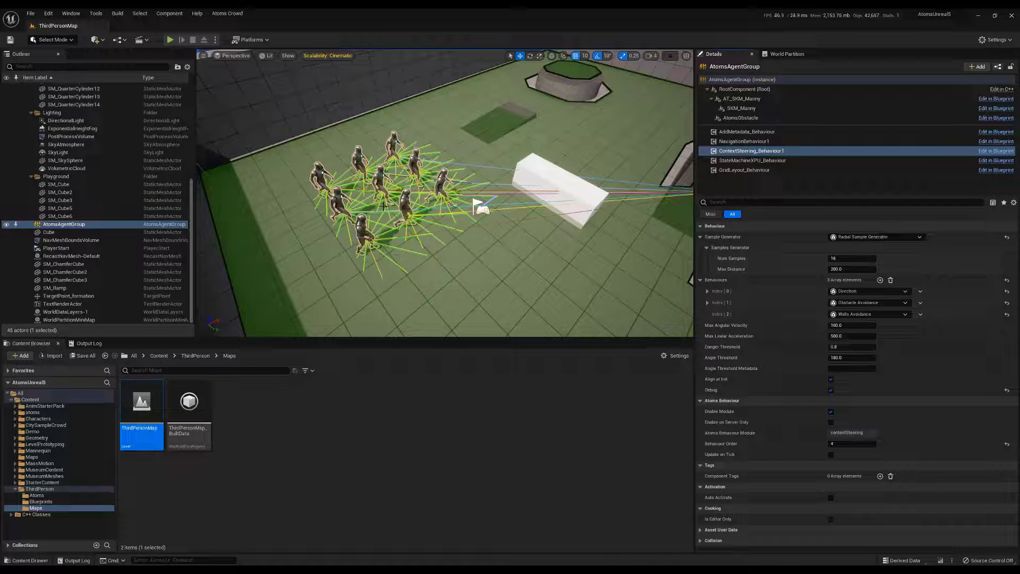
scroll(376, 227, up, 4)
scroll(421, 259, up, 2)
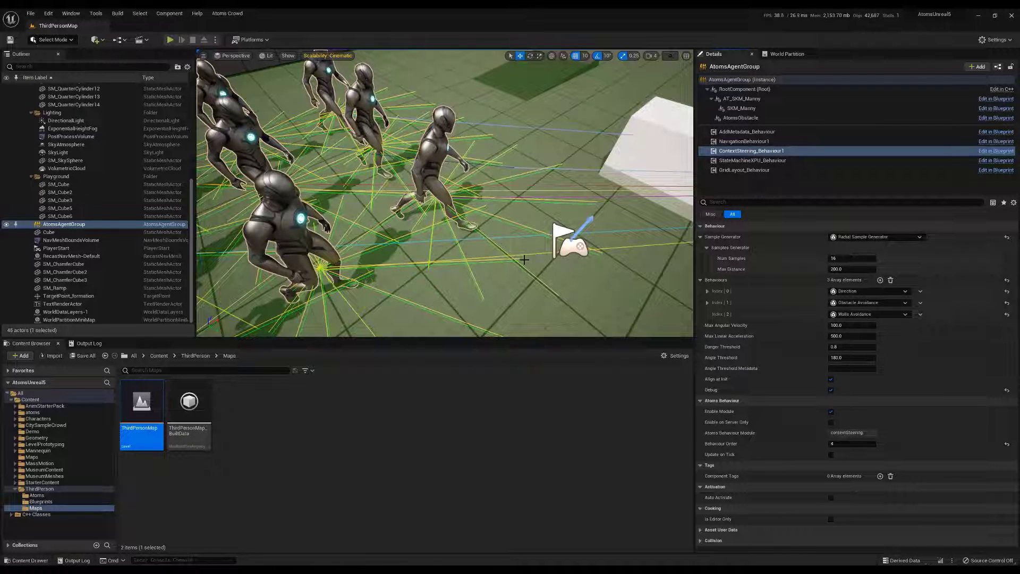
mouse_move(498, 258)
right_down()
mouse_move(514, 235)
mouse_move(507, 255)
right_up()
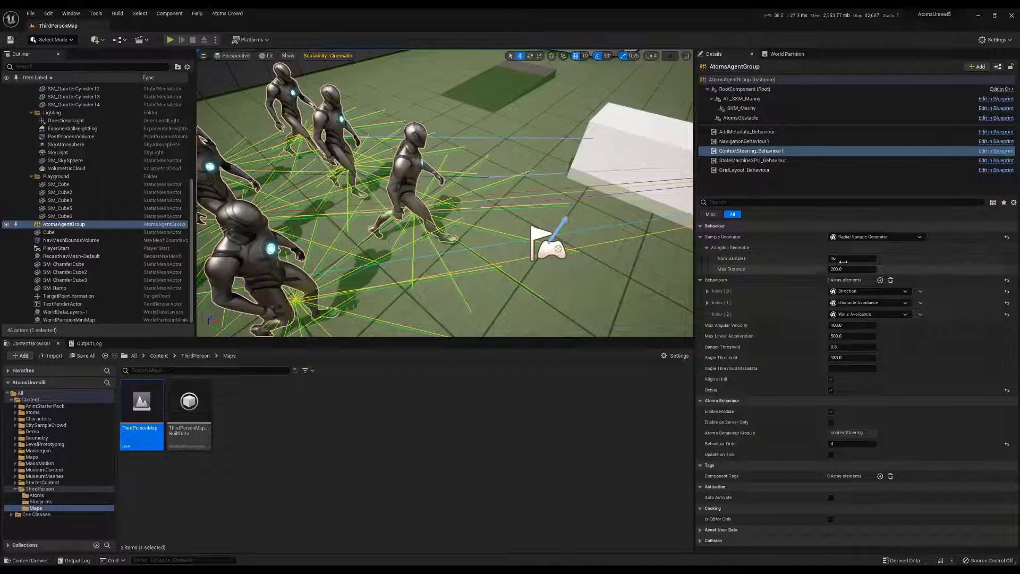
text(8)
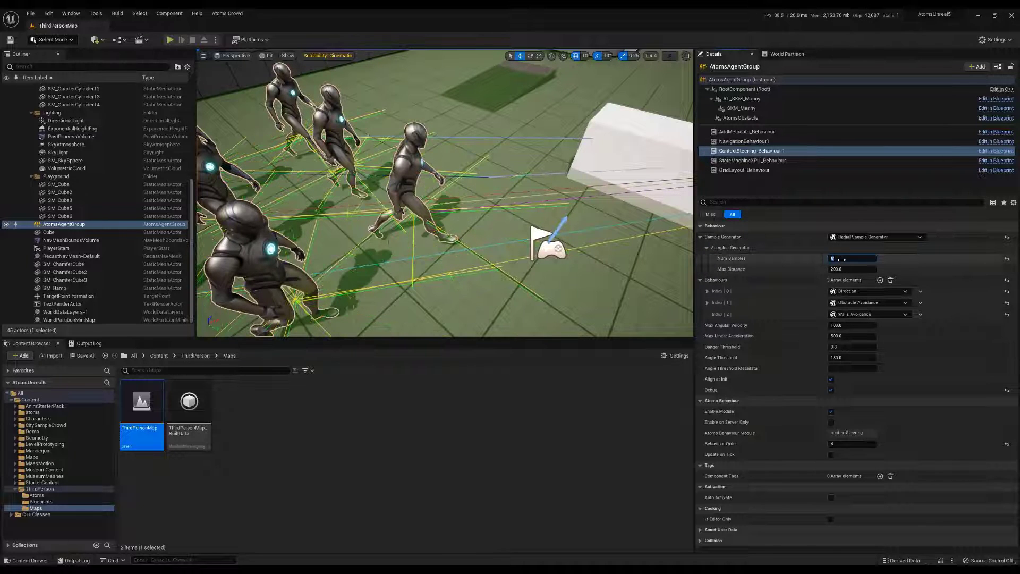
right_drag(459, 194, 441, 233)
key(s)
key(w)
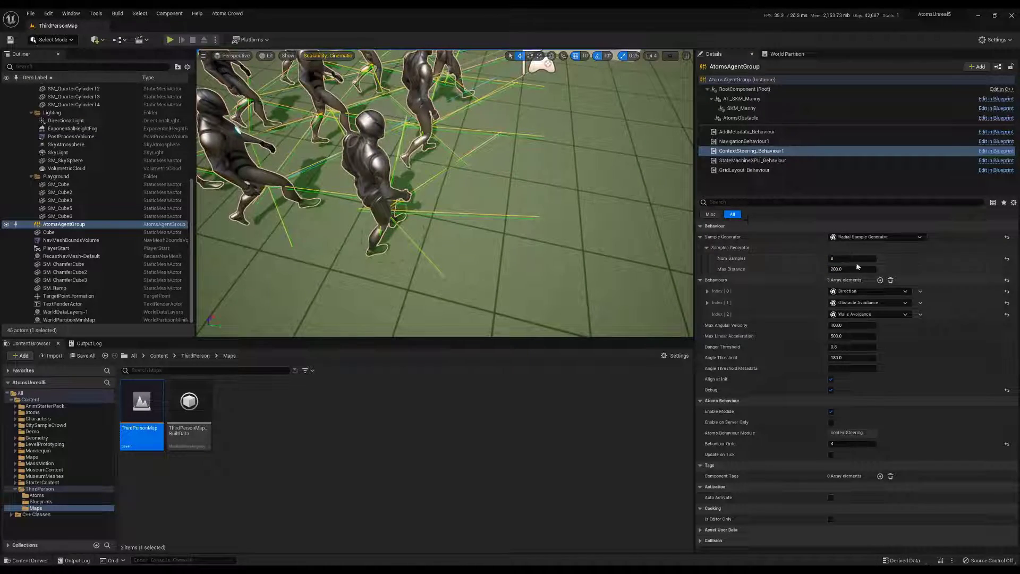
Try 32 and 8 as the sample generator's Num Samples, and set it back to 16
click(849, 259)
text(32)
key(Return)
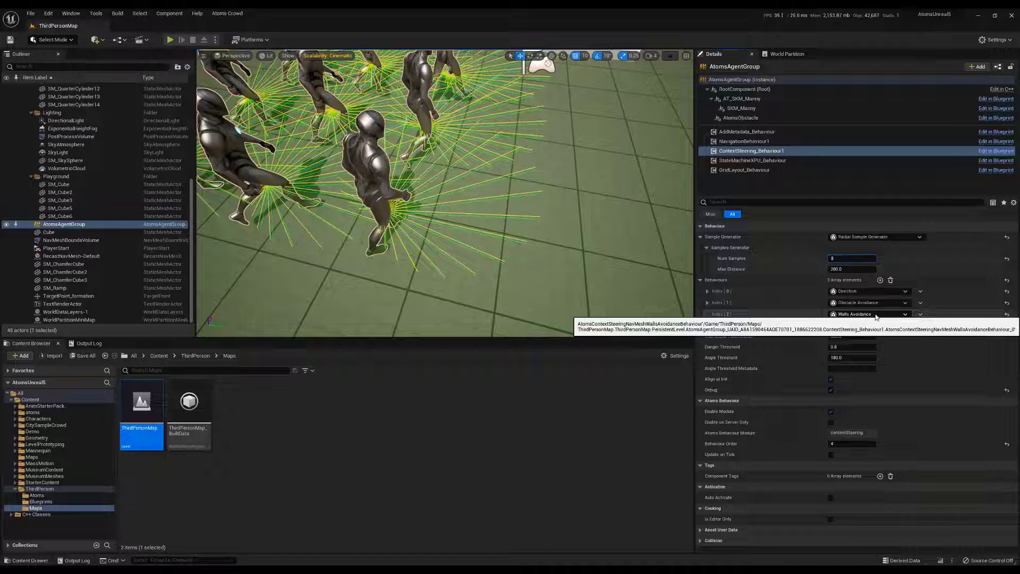
key(BackSpace)
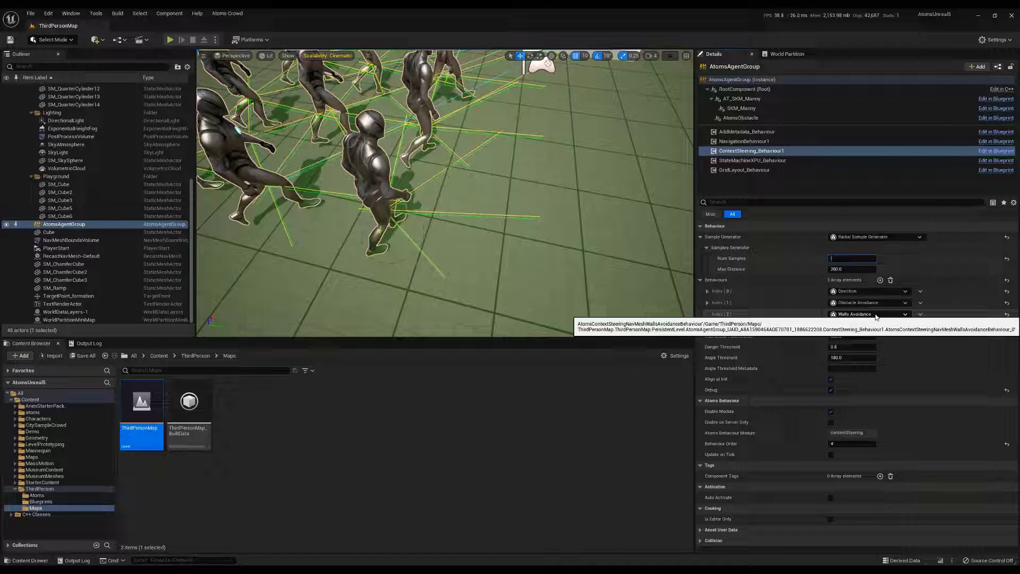
key(Return)
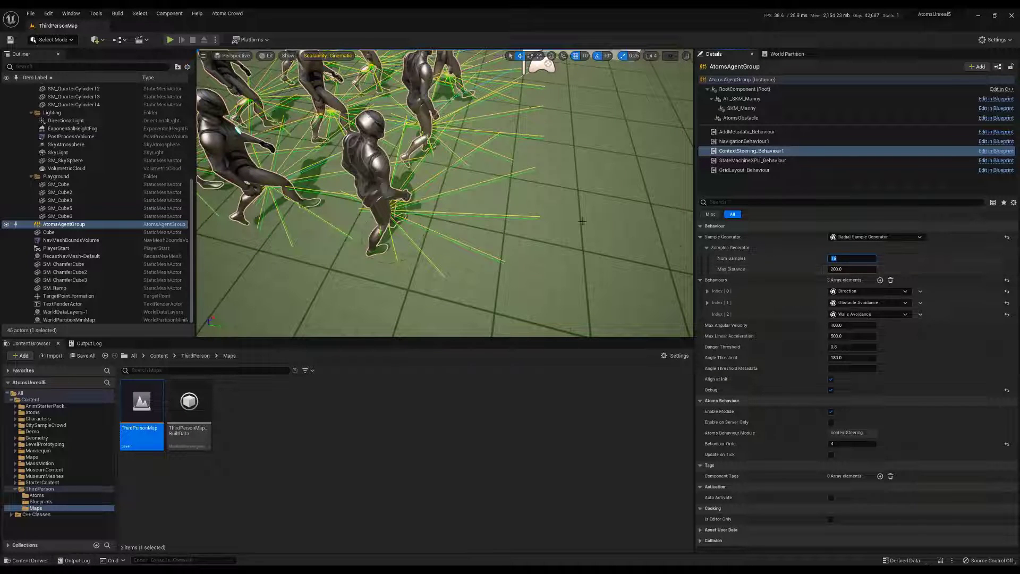
Try Max Distance values of 100 and 300 for the sample generator, and set it back to 200
right_drag(424, 145, 416, 134)
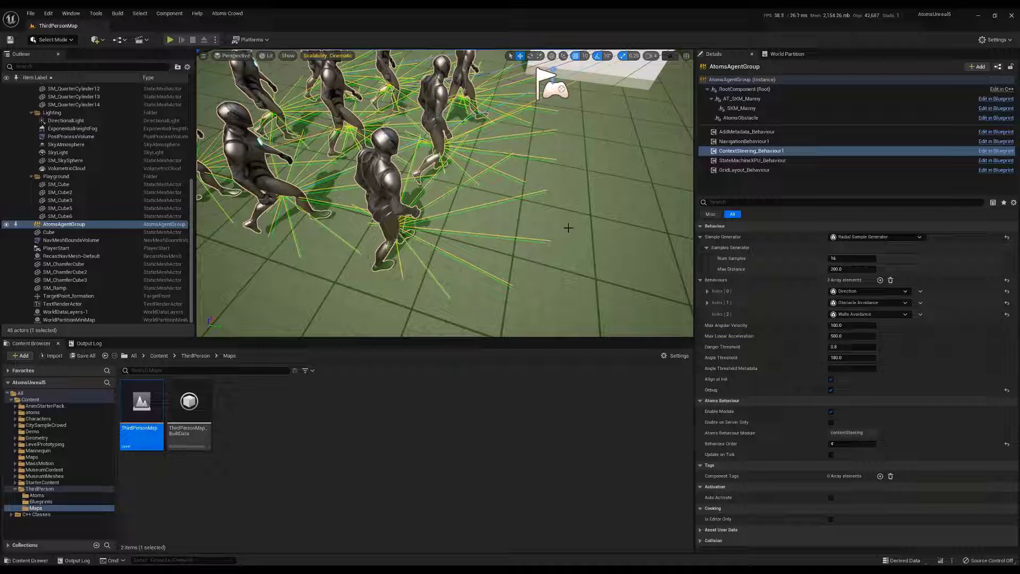
click(843, 269)
text(10)
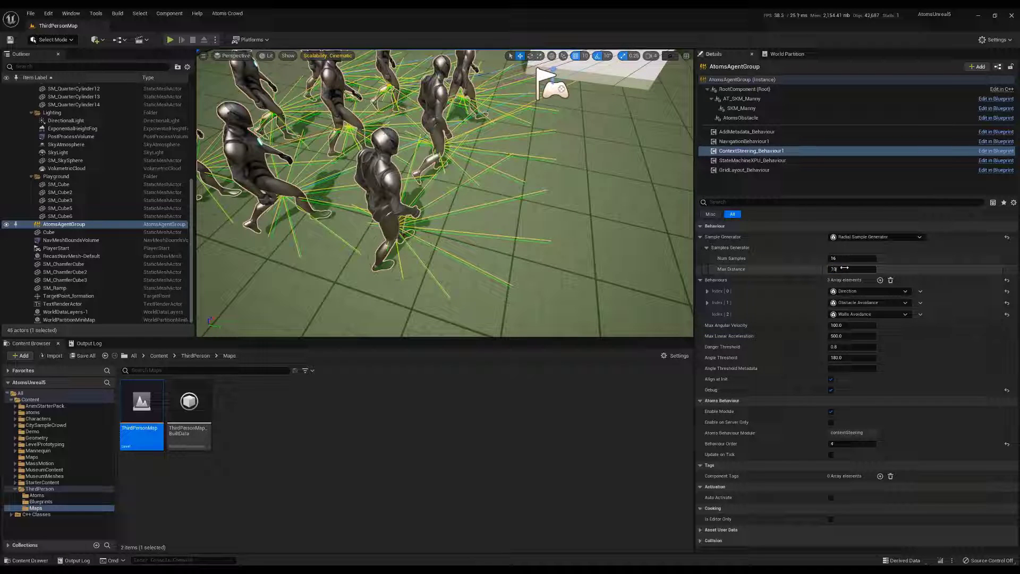
text(0)
key(Return)
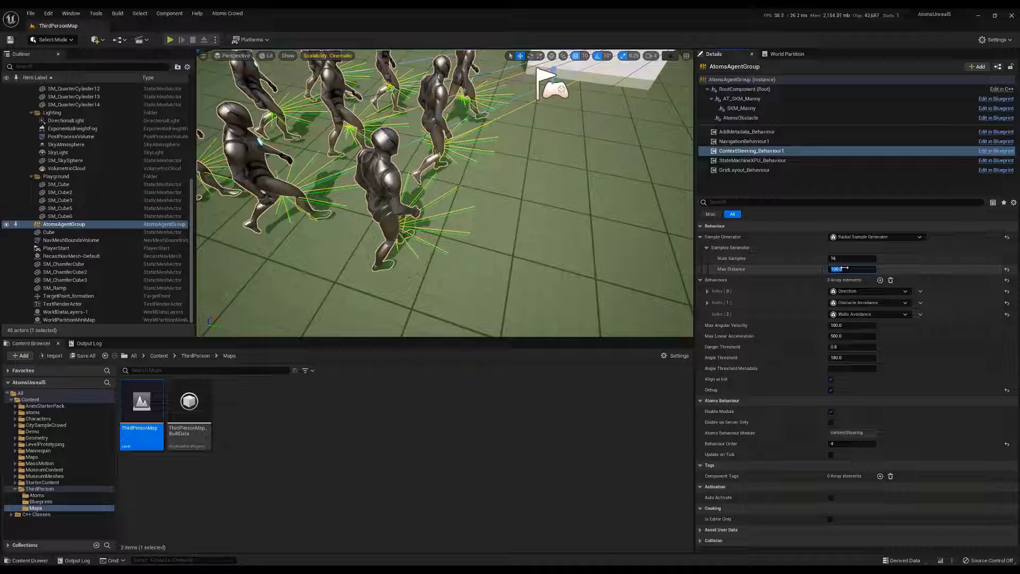
text(300)
key(Return)
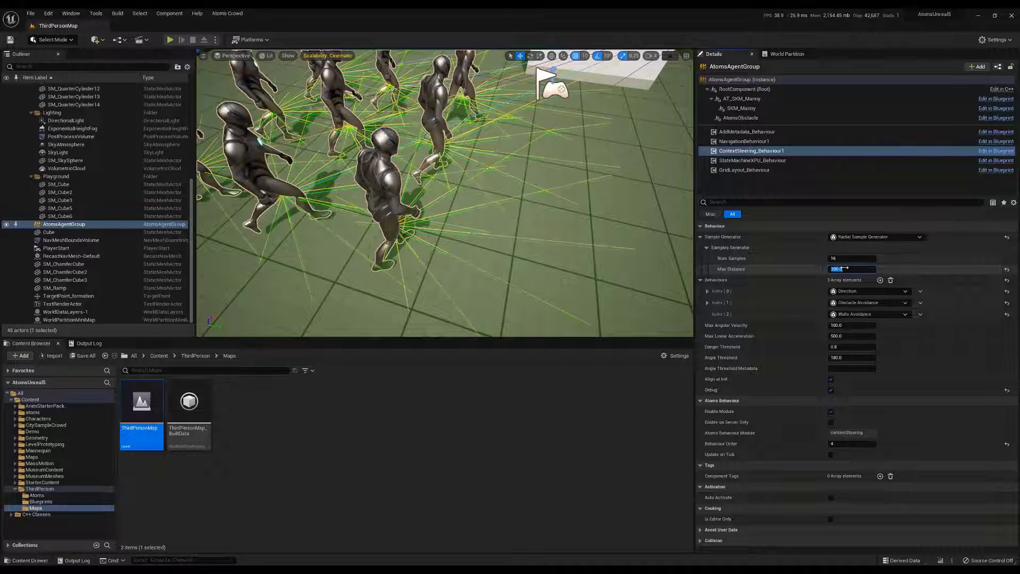
text(200)
key(Return)
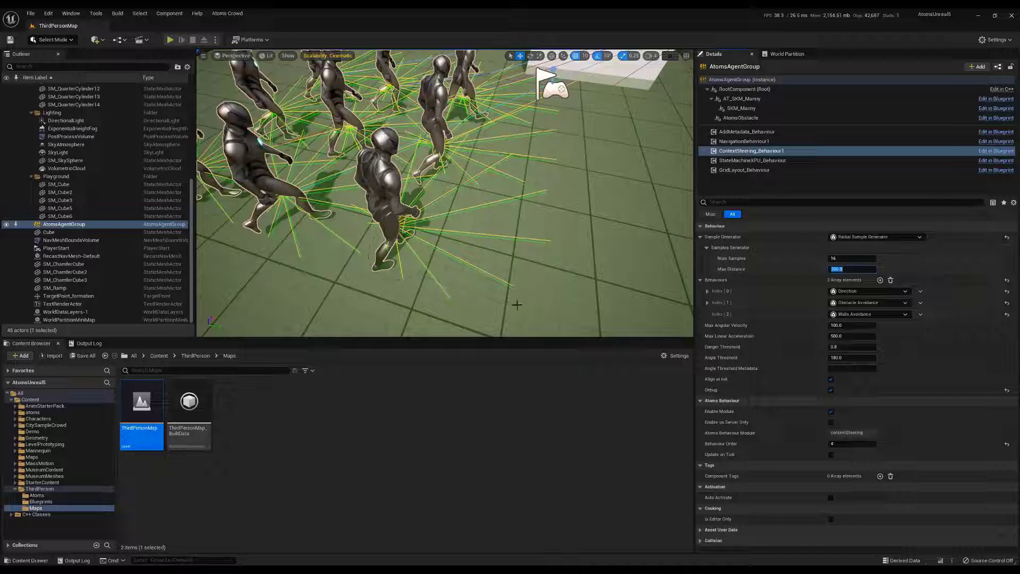
Collapse the sample generator settings and review the behaviour types available for the first Behaviours entry
click(707, 248)
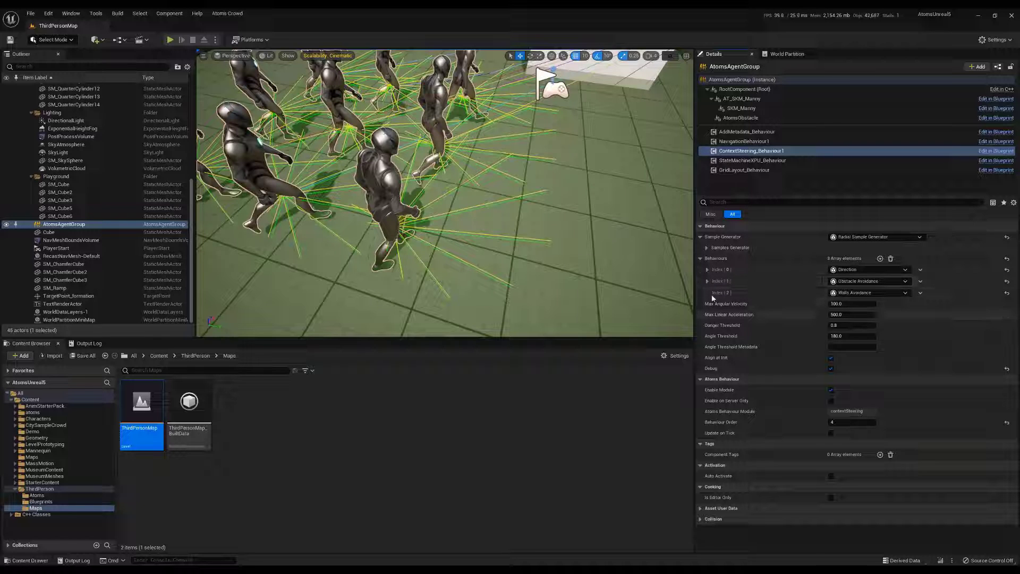
click(906, 270)
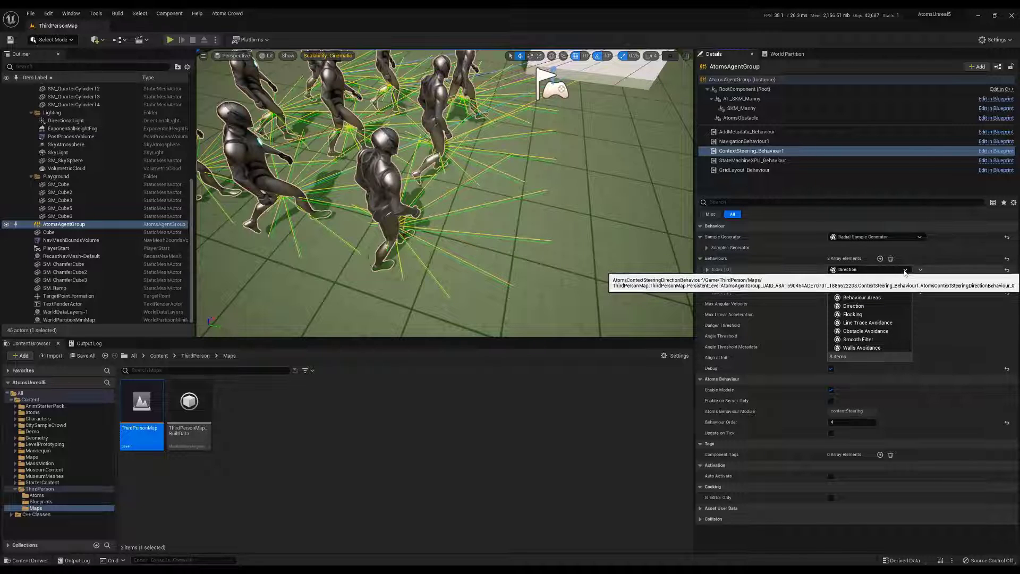
click(907, 271)
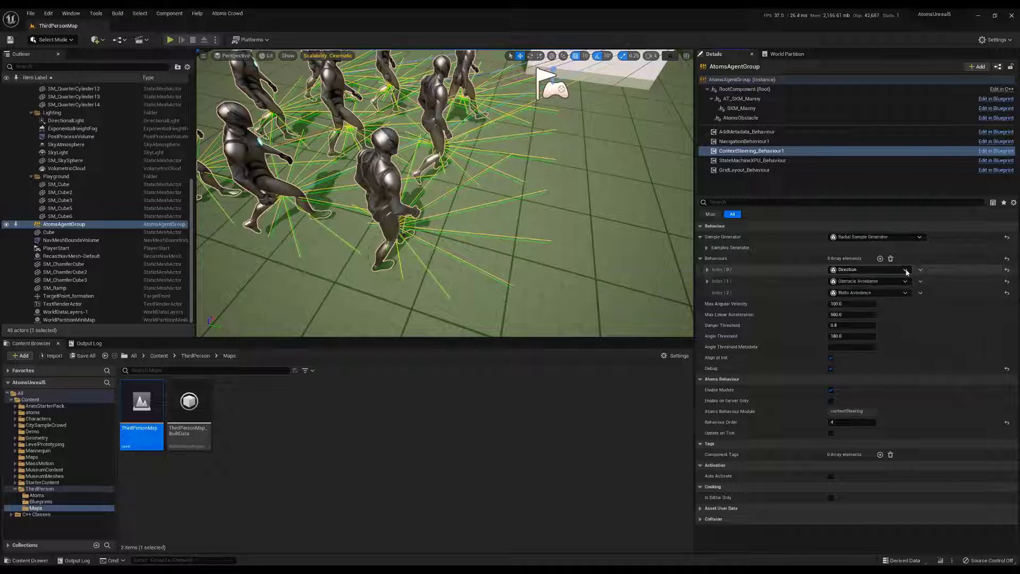
Set the Direction behaviour's Angle to 90 in the first Behaviours entry
click(708, 270)
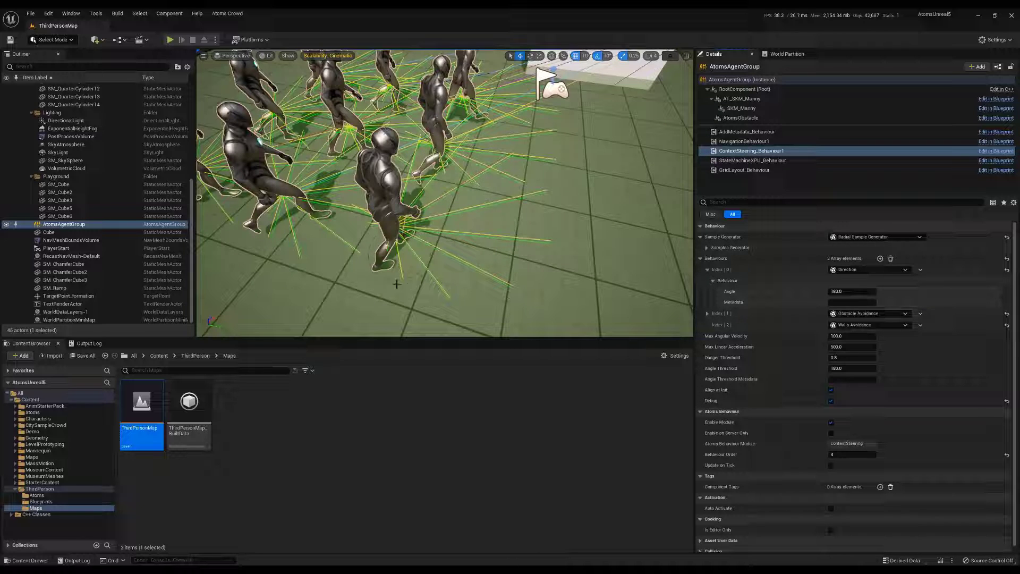
click(852, 291)
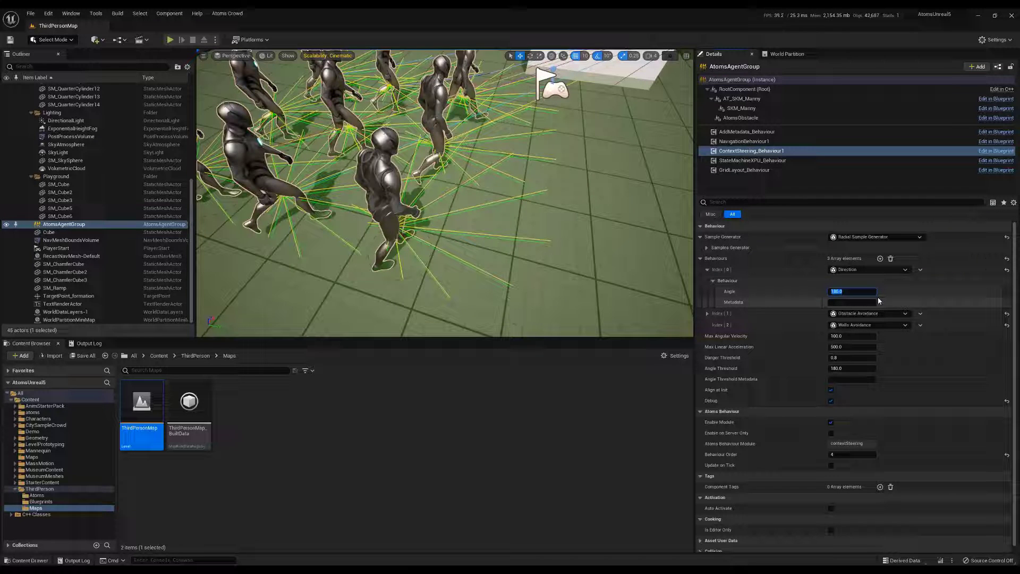
text(90)
key(Return)
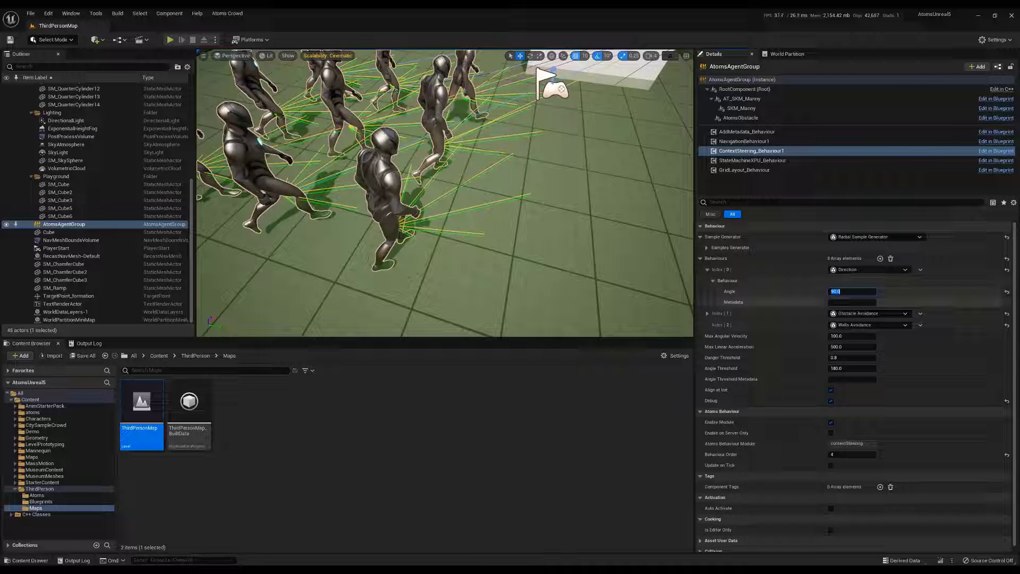
click(842, 292)
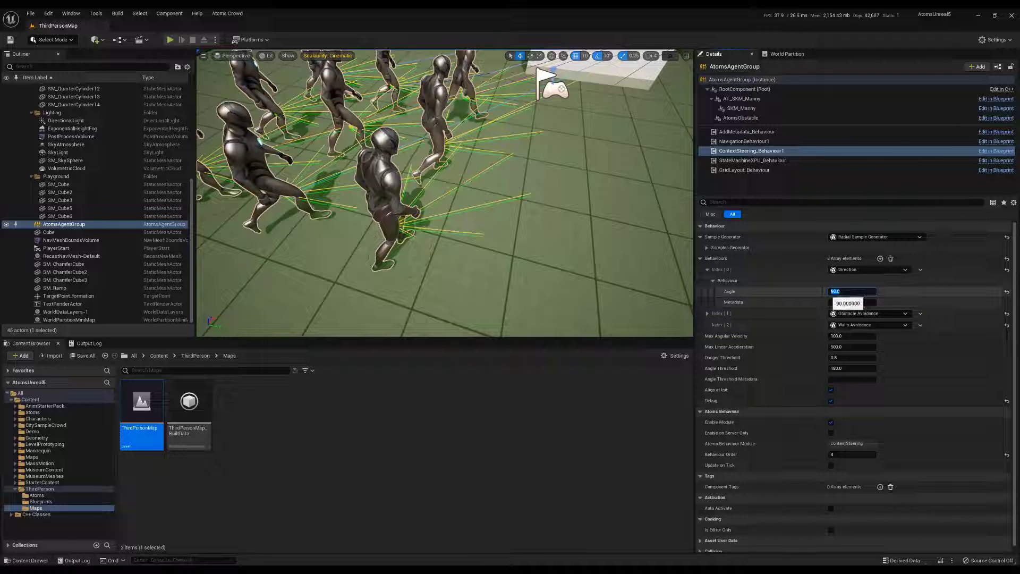
double_click(827, 292)
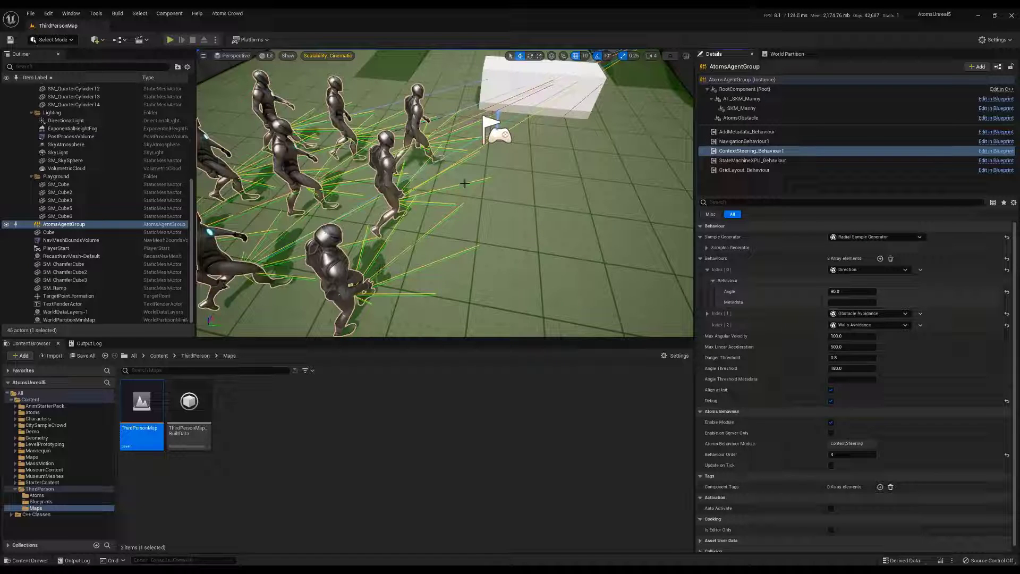
Set the Direction behaviour's Angle to 180 and check the agents' steering rays in the viewport
right_drag(445, 193, 404, 247)
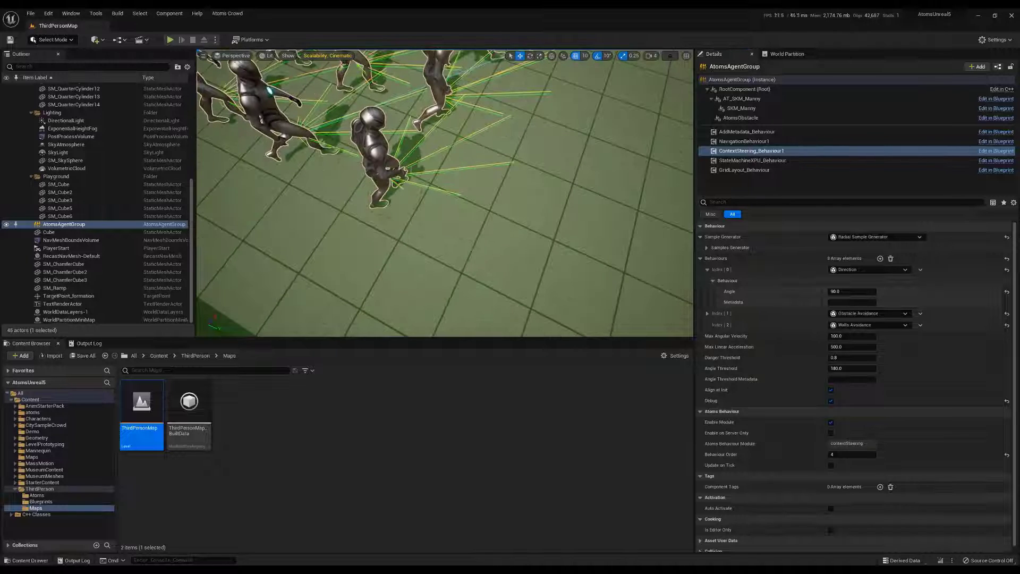
click(837, 291)
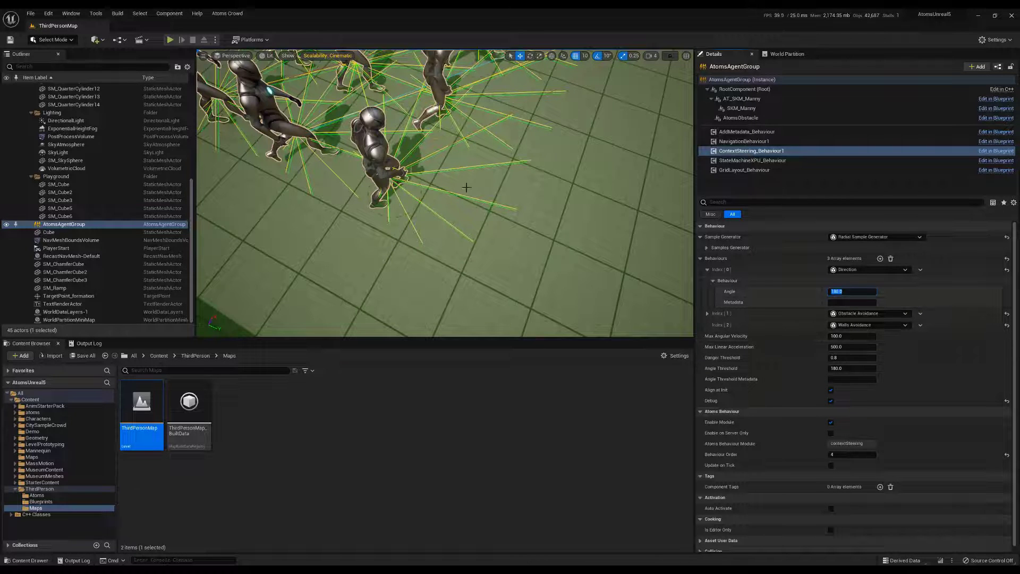
right_drag(558, 265, 613, 218)
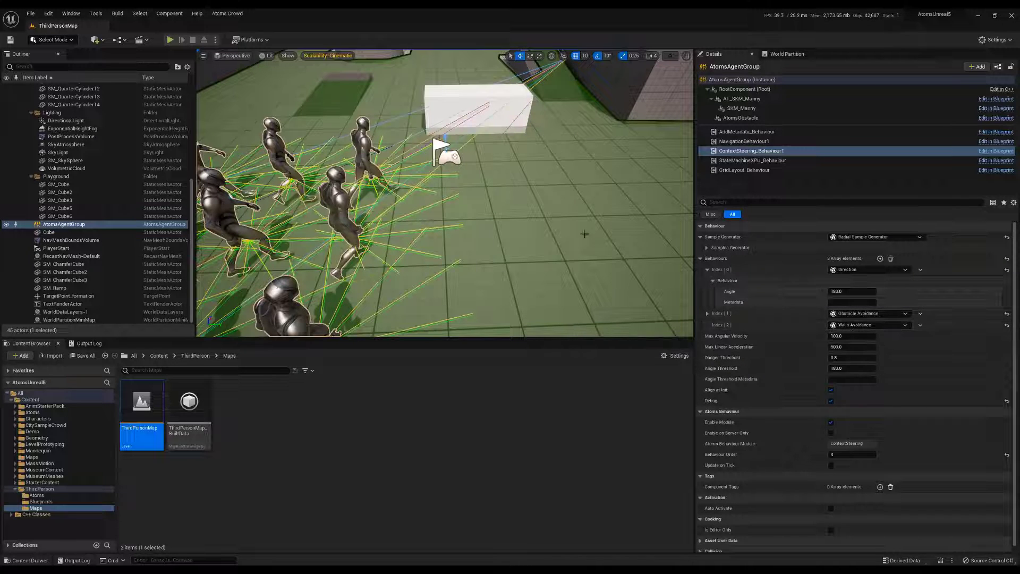
right_drag(496, 132, 534, 85)
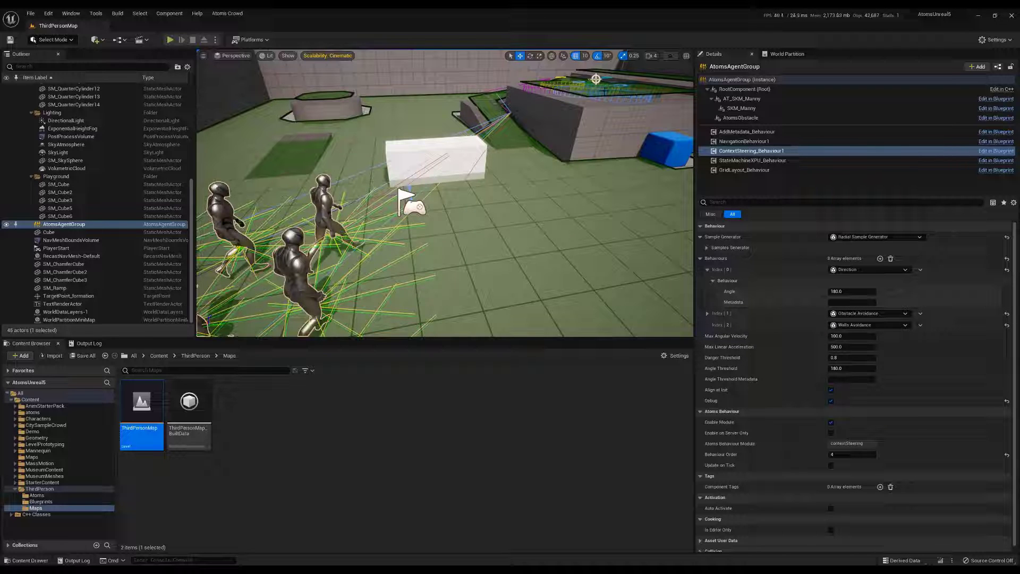
Play the level to watch how the crowd moves past the white cube and up the ramp, and stop the simulation
click(171, 40)
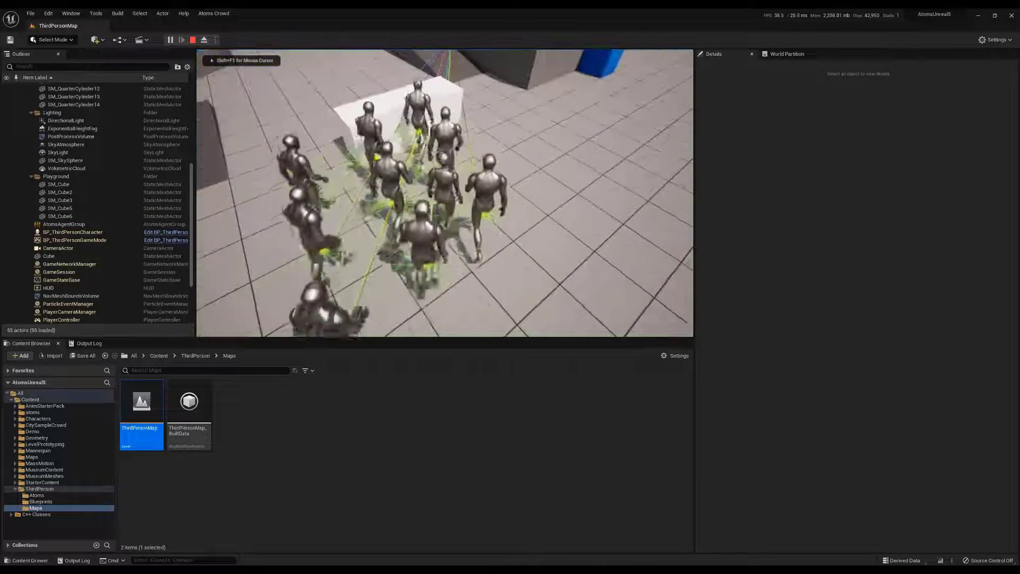
key(w)
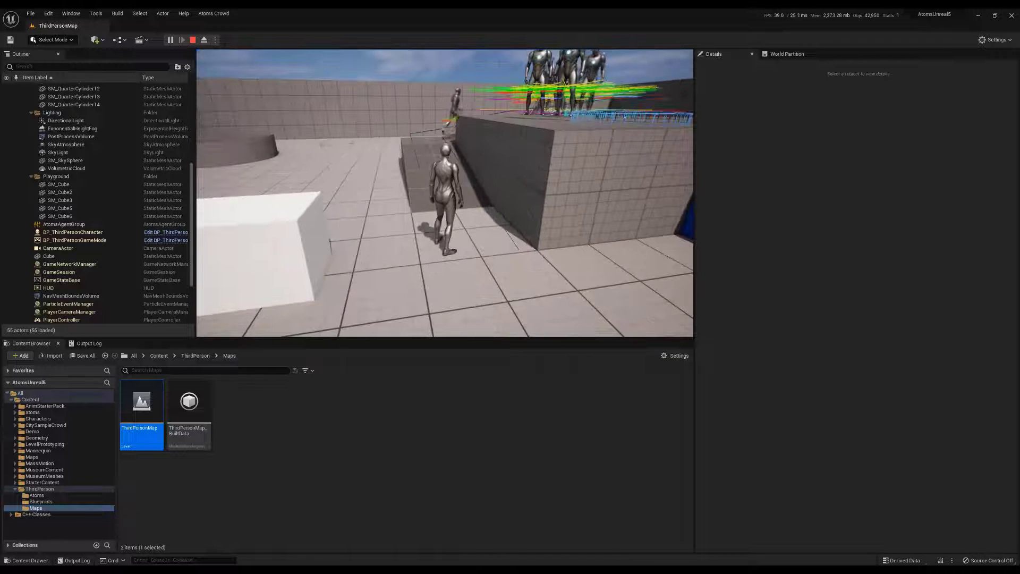
key(s)
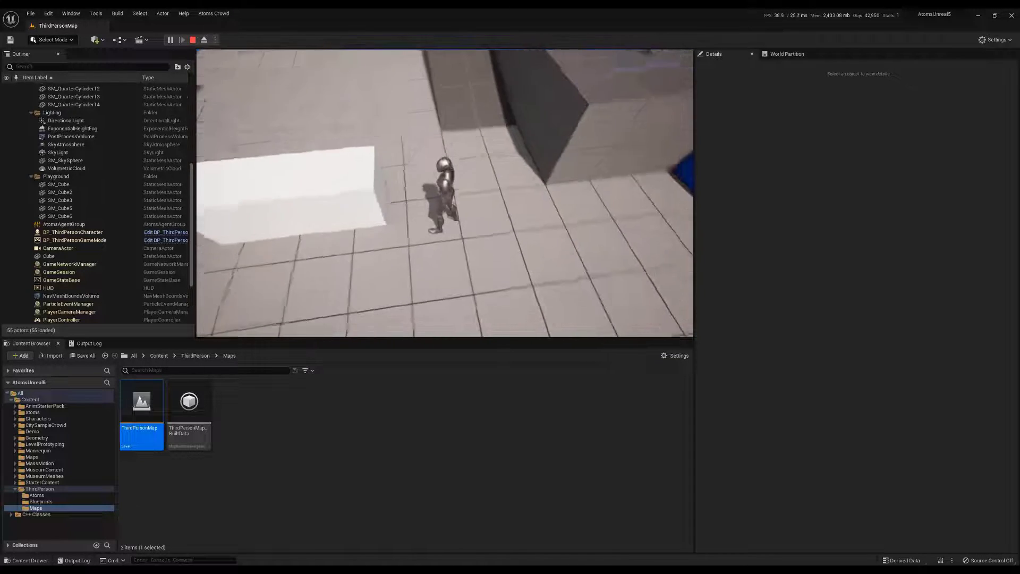
key(Escape)
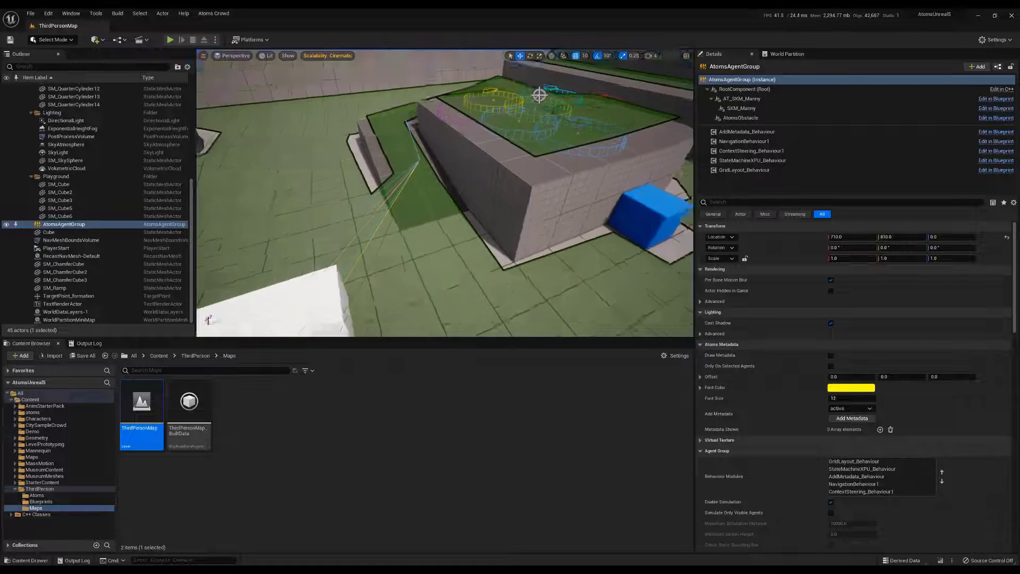
key(s)
mouse_move(650, 147)
right_down()
mouse_move(658, 169)
mouse_move(643, 166)
mouse_move(650, 147)
right_up()
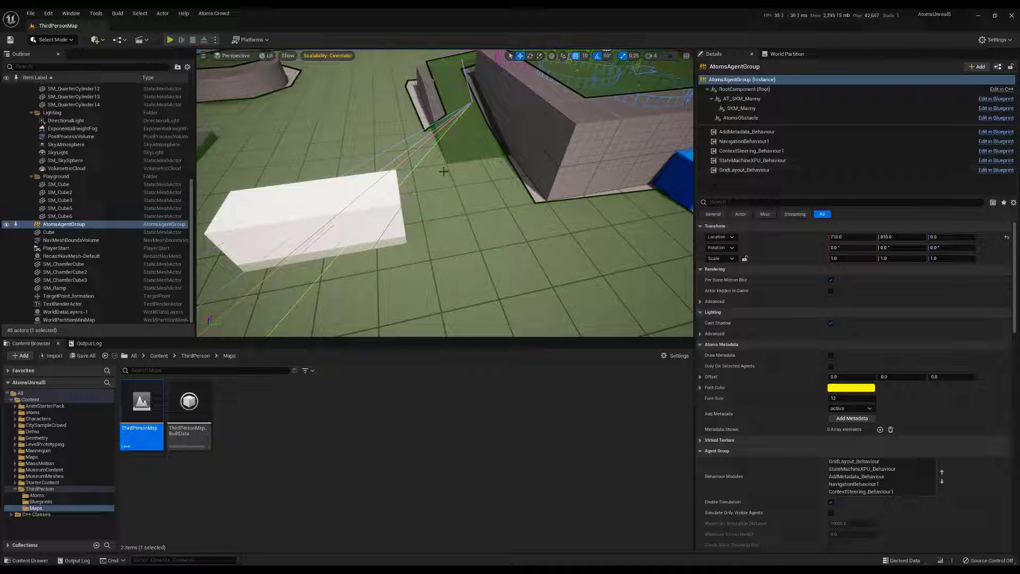
Set the Max Turn Angle of NavigationBehaviour1 to 2000
click(745, 141)
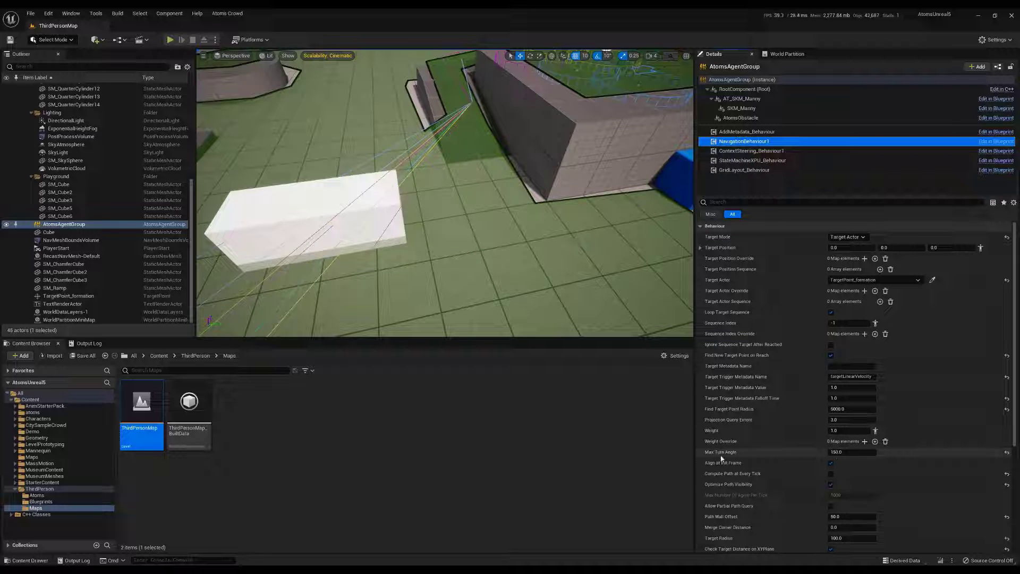
click(844, 452)
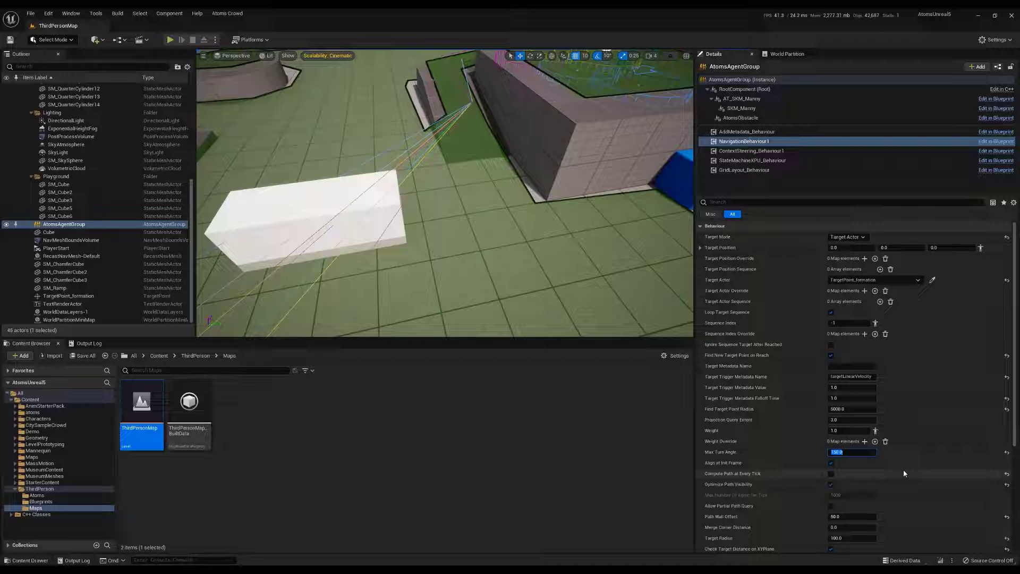
text(2000)
key(Return)
Set the Max Angular Velocity of ContextSteering_Behaviour1 to 150
click(752, 151)
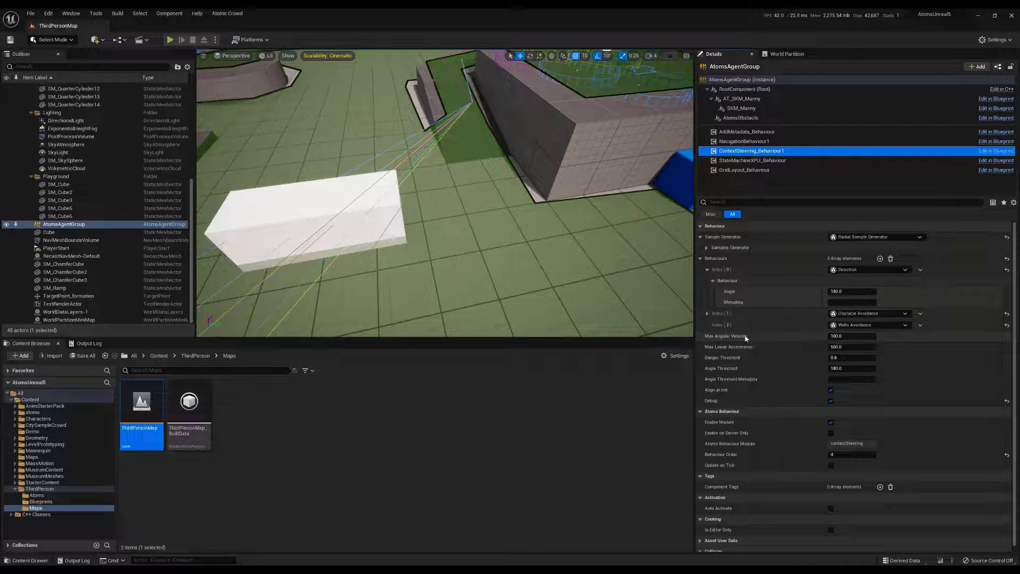
drag(846, 339, 850, 339)
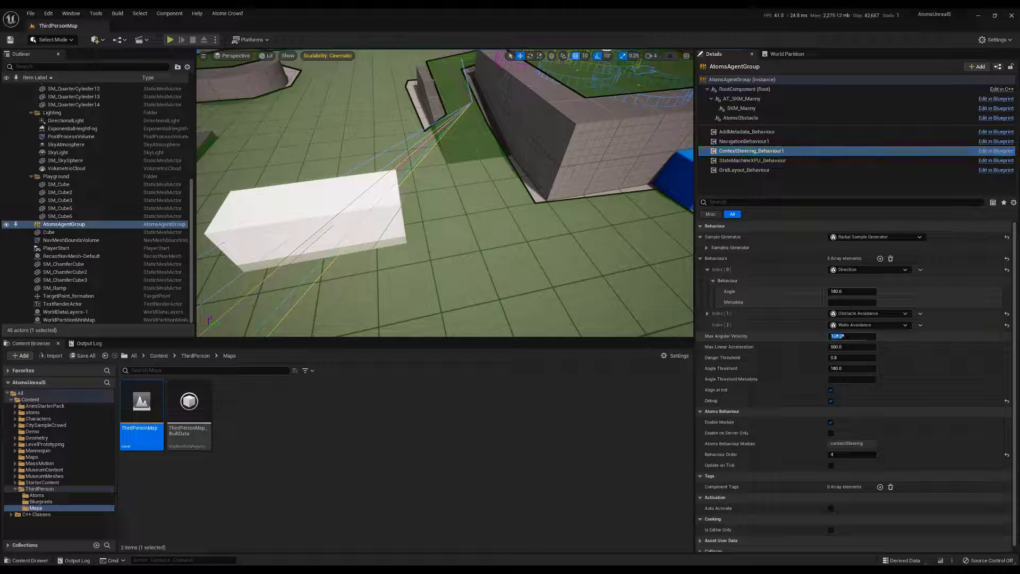
text(150.0)
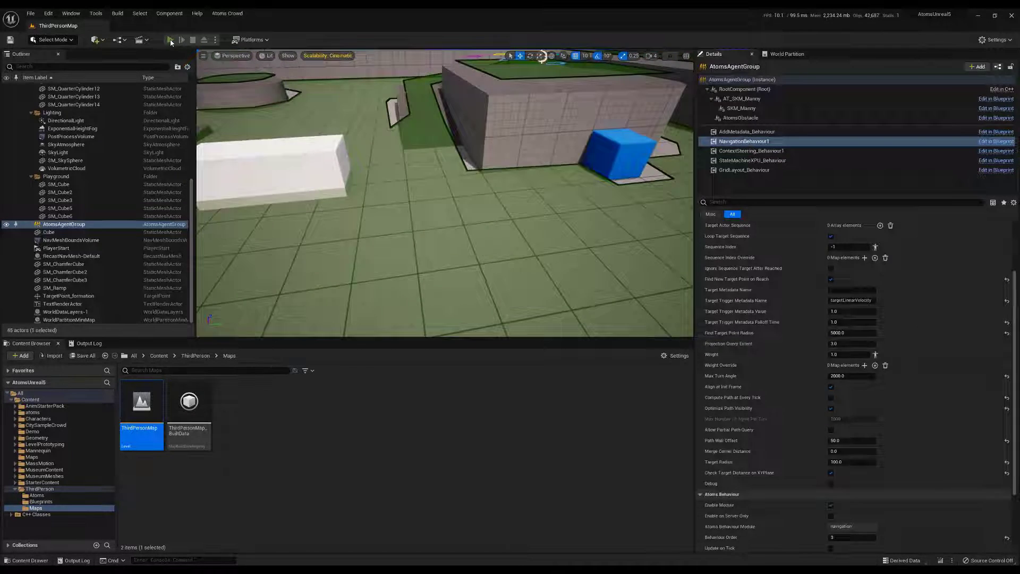
Play the level with the new turning limits, follow the agents with the character, and end the play session
click(170, 40)
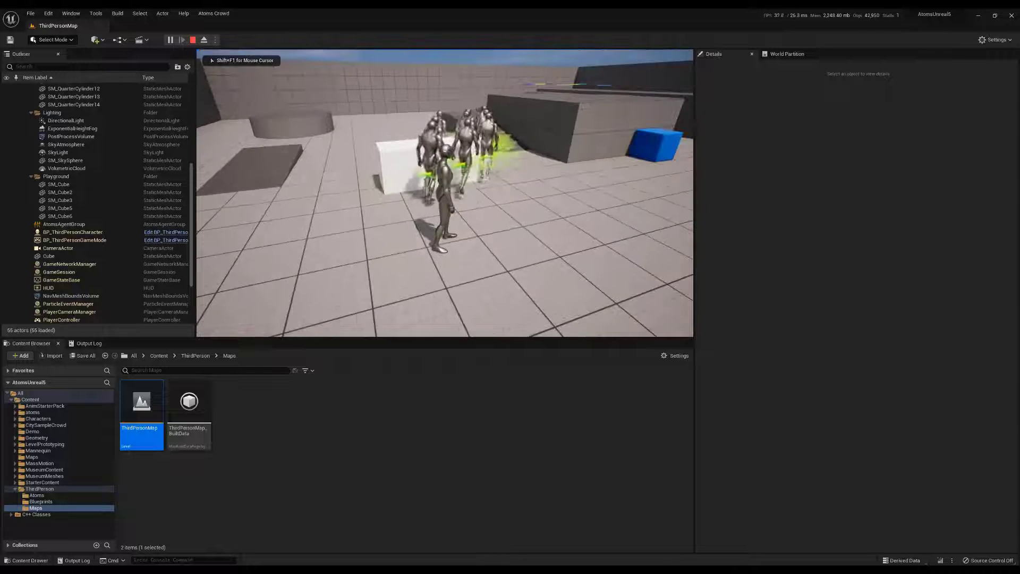
key(w)
key(w)
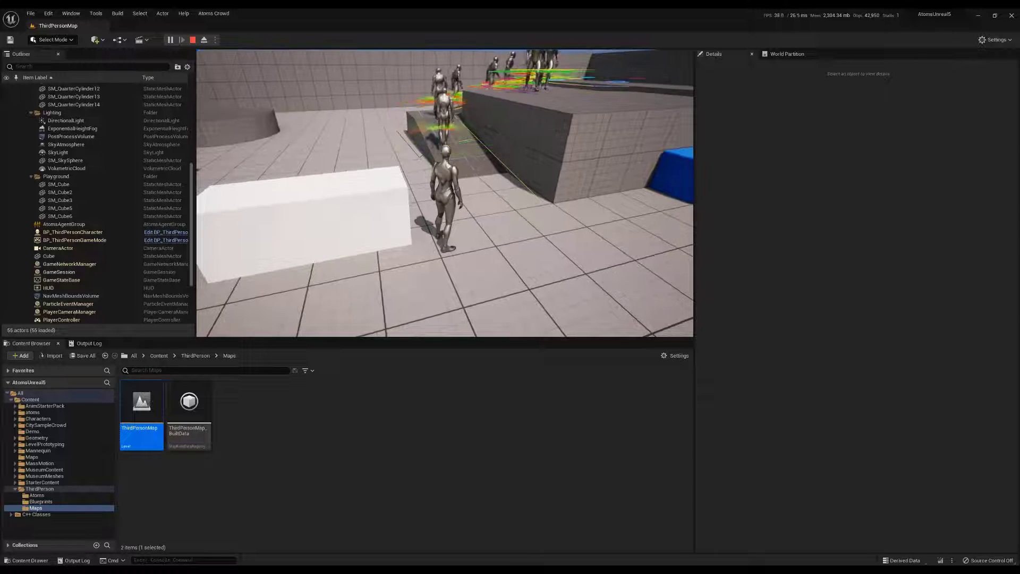
key(w)
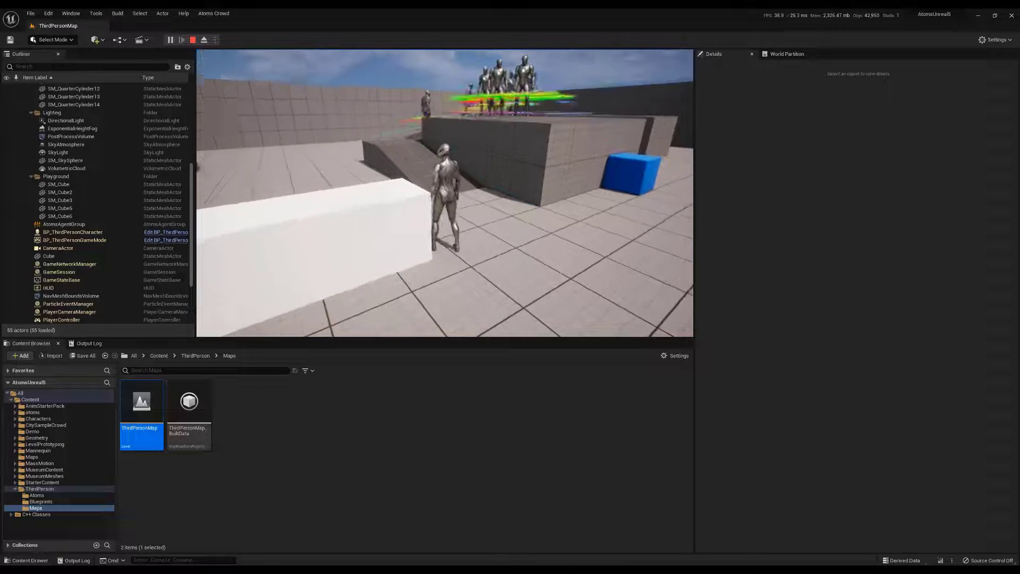
key(d)
key(a)
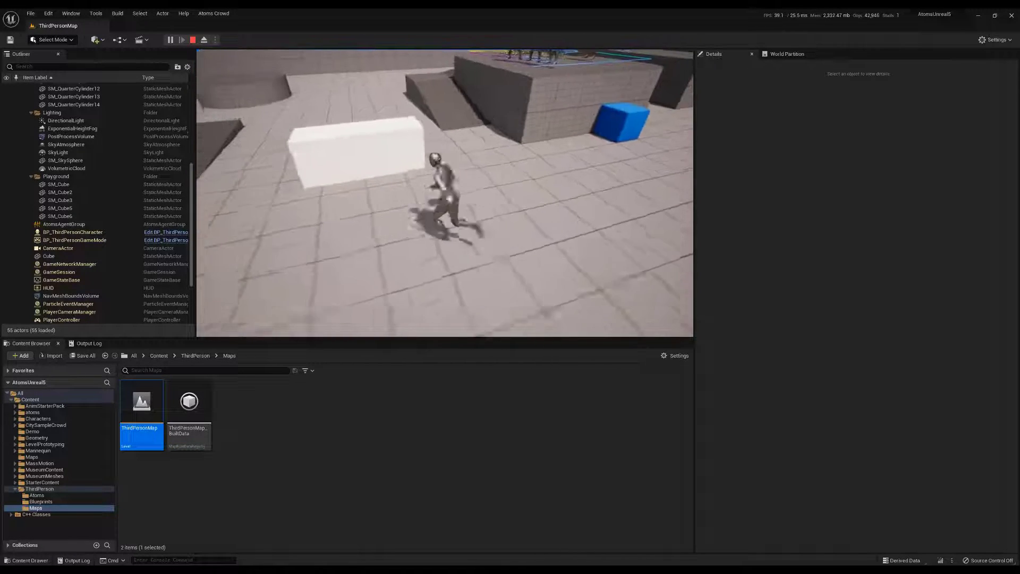
key(s)
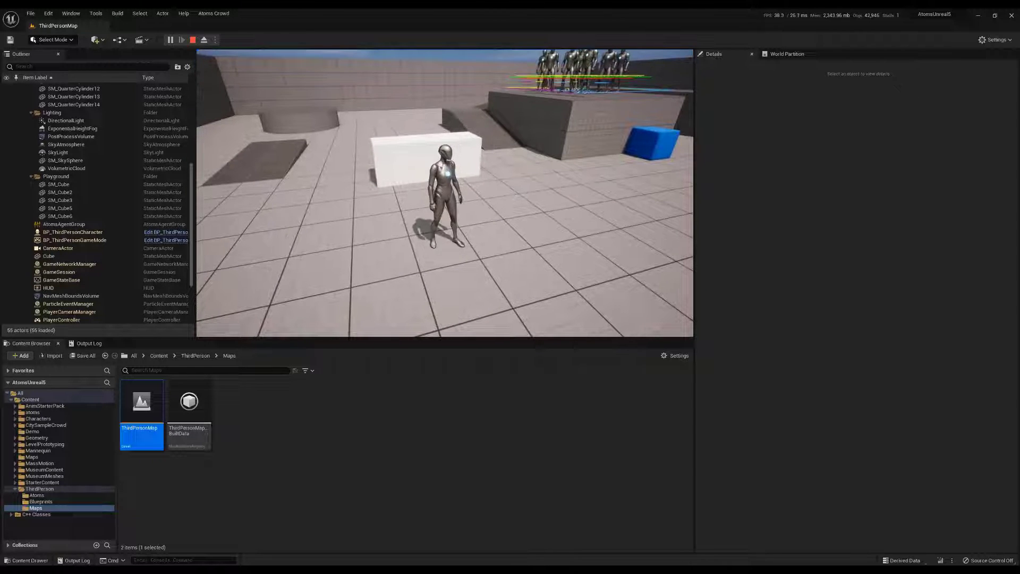
key(Escape)
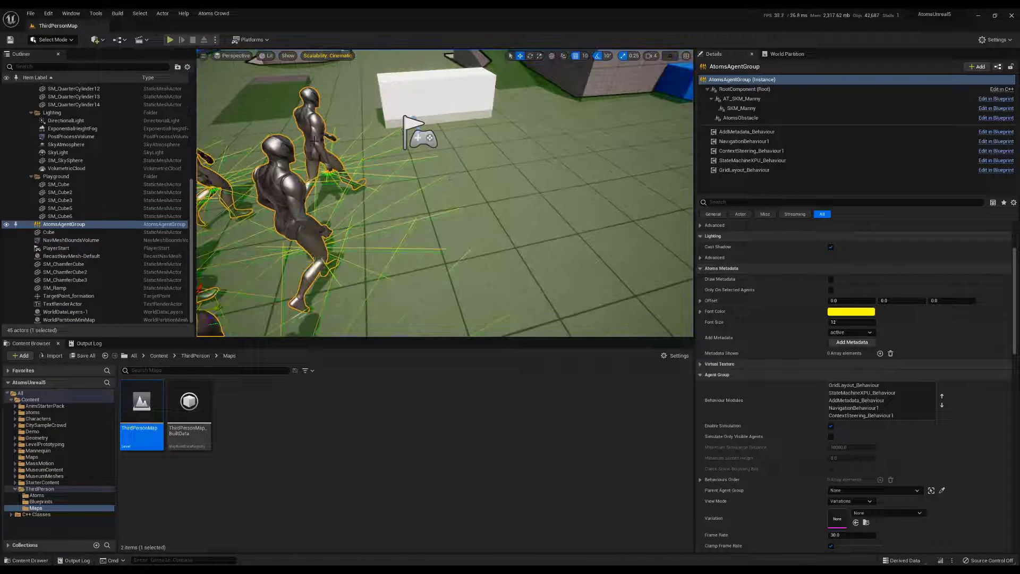
Set the Max Linear Acceleration of ContextSteering_Behaviour1 to 200 and view the agents' sample rays up close
click(755, 151)
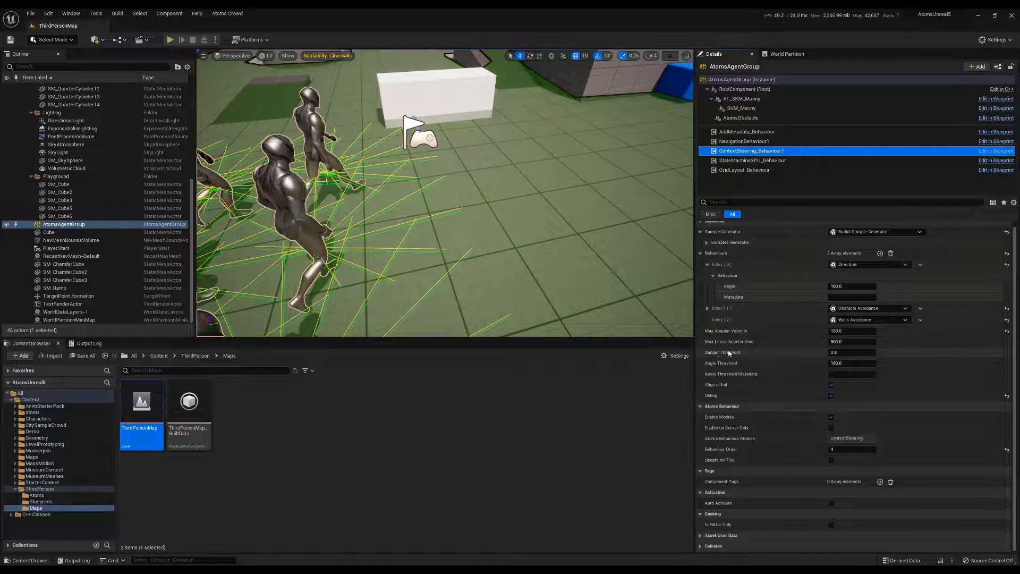
right_drag(407, 202, 420, 234)
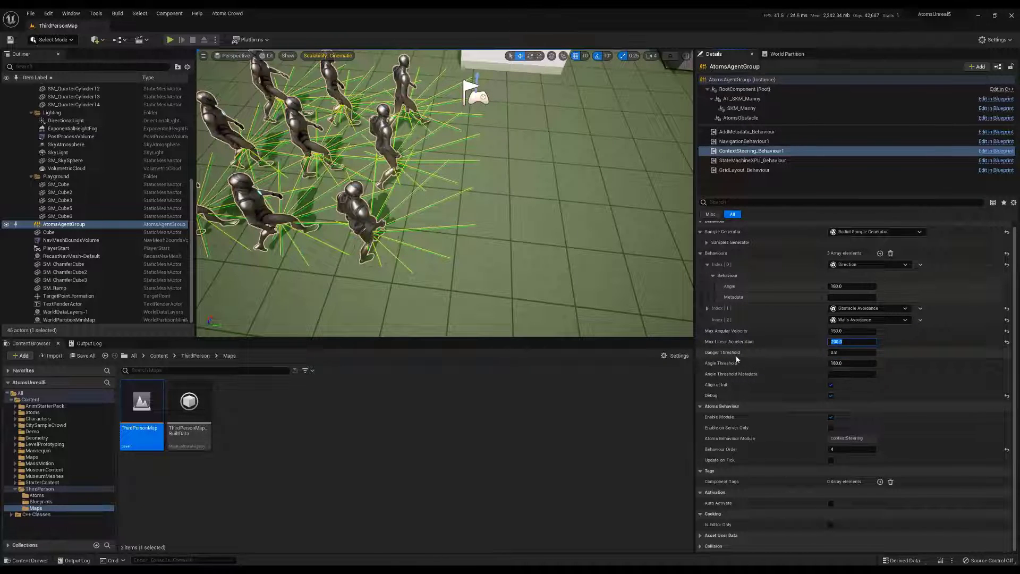
mouse_move(436, 163)
right_down()
mouse_move(437, 183)
mouse_move(417, 157)
right_up()
mouse_move(613, 194)
right_down()
mouse_move(608, 183)
mouse_move(613, 194)
right_up()
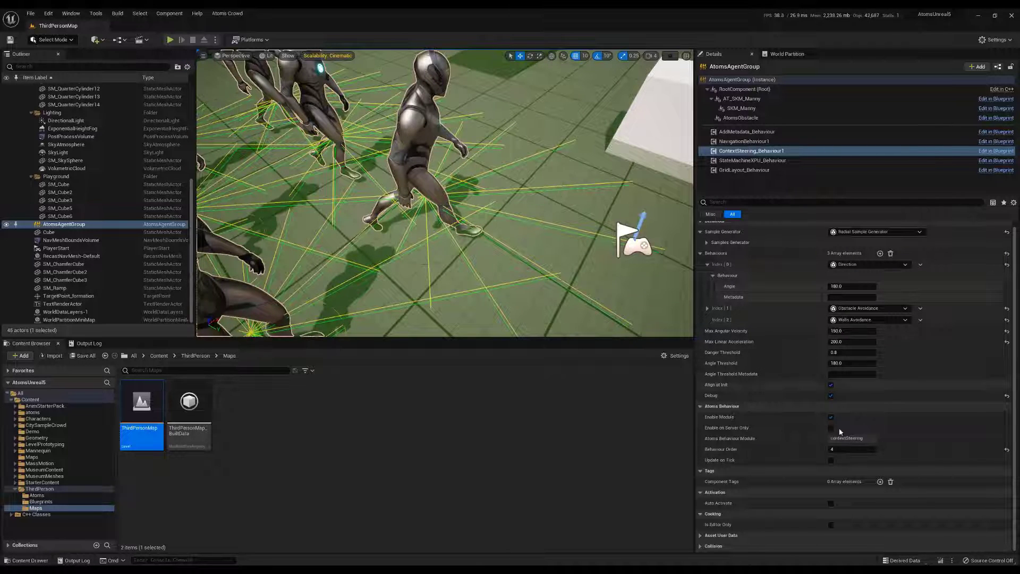
Set the Danger Threshold of ContextSteering_Behaviour1 to 0.9
click(851, 353)
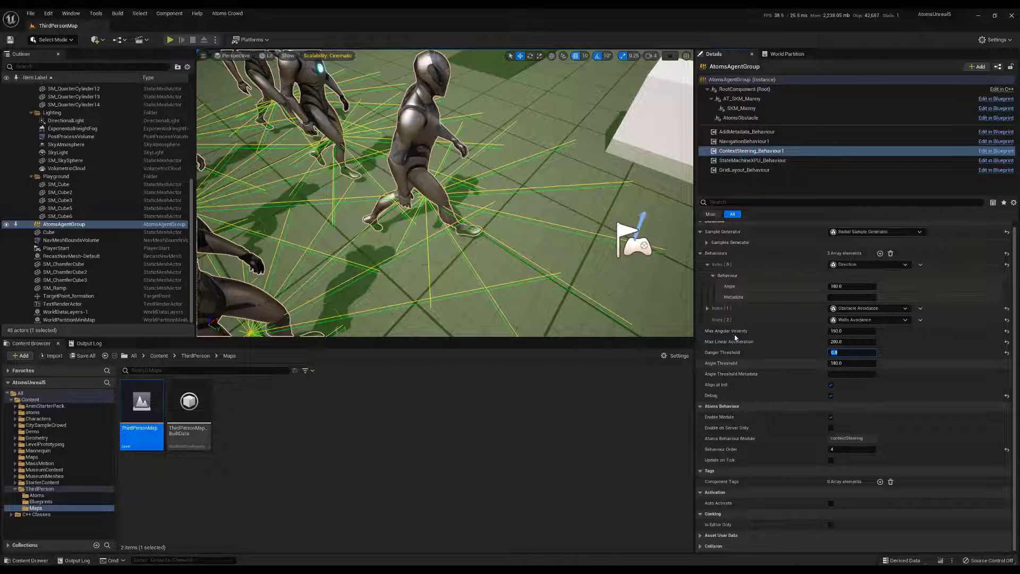
right_drag(356, 223, 404, 239)
key(s)
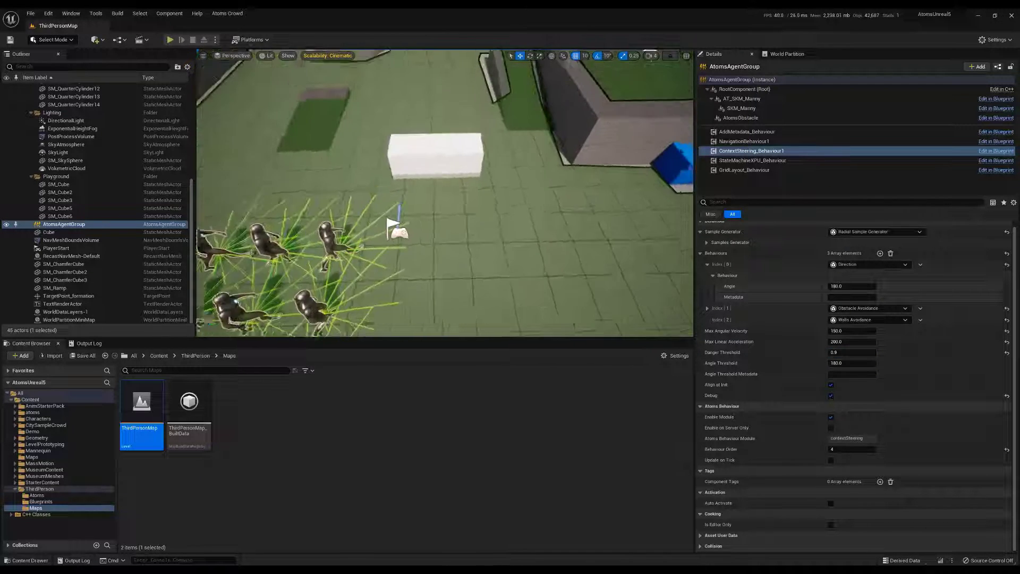
Play the level again to observe the crowd on the raised platform, stop it, and return to the agents
click(170, 40)
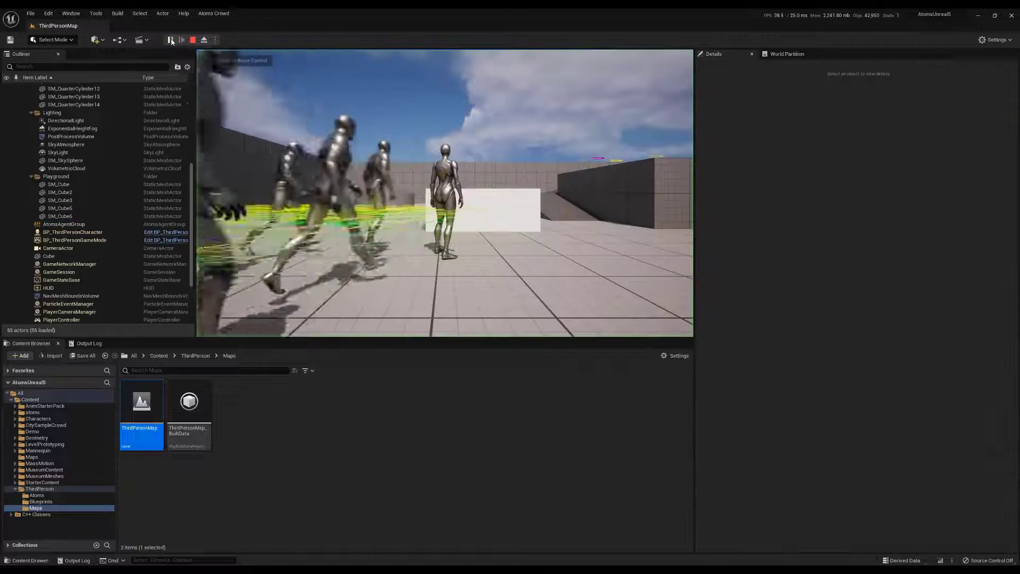
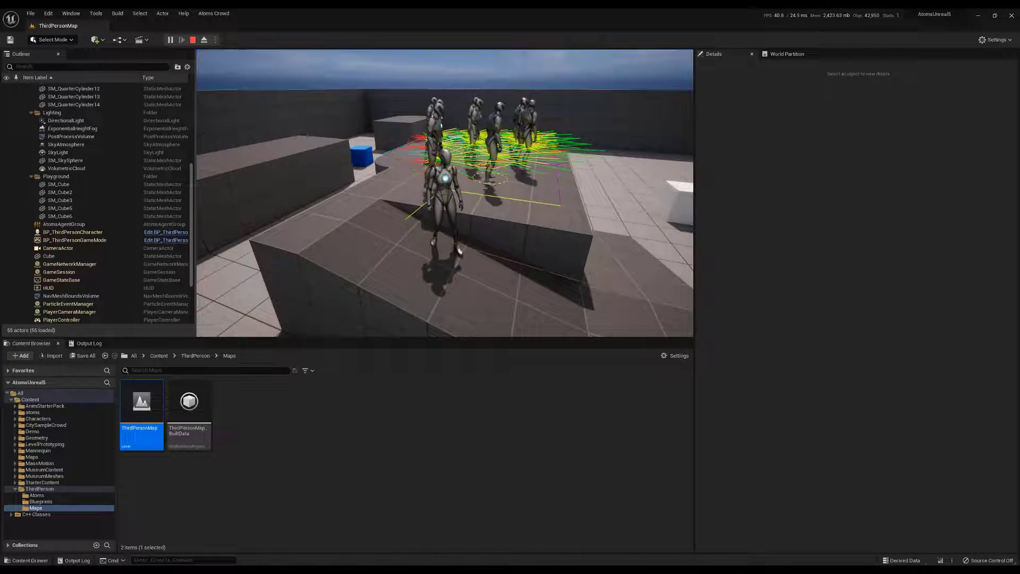
key(w)
key(s)
key(d)
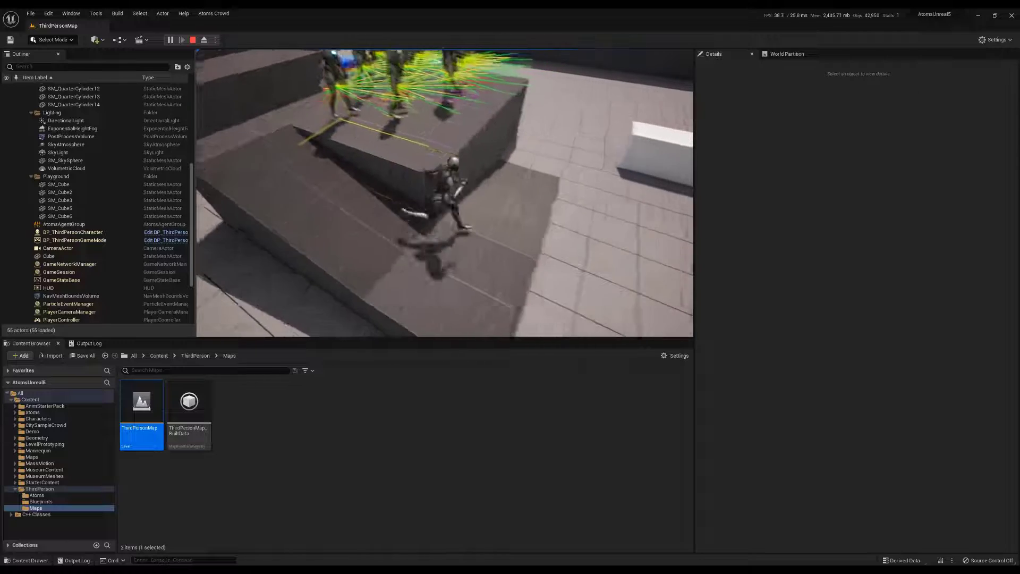
key(Escape)
right_drag(557, 204, 454, 271)
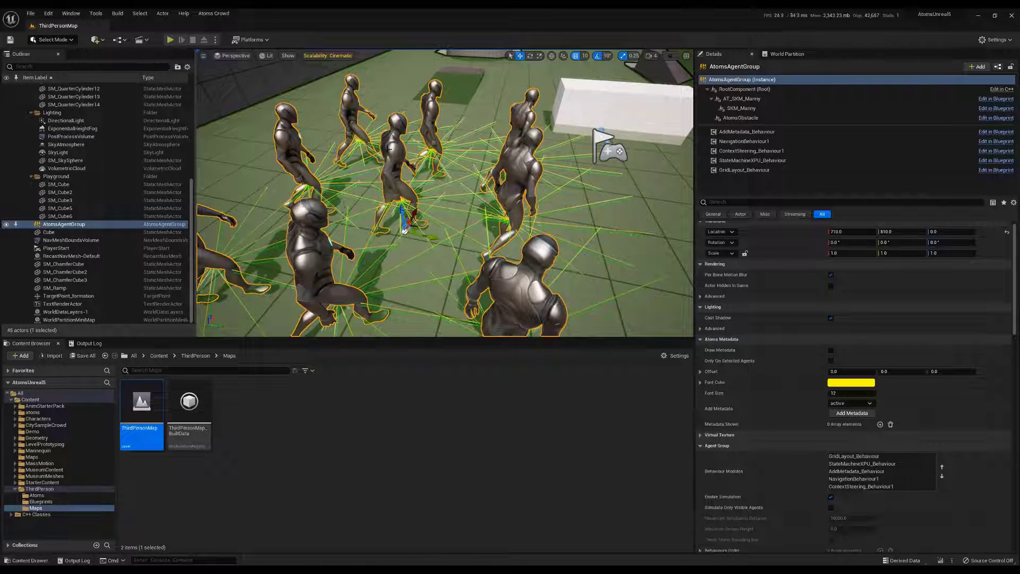
Add a Line Trace Avoidance entry to the Behaviours array of ContextSteering_Behaviour1 and expand its settings
click(766, 151)
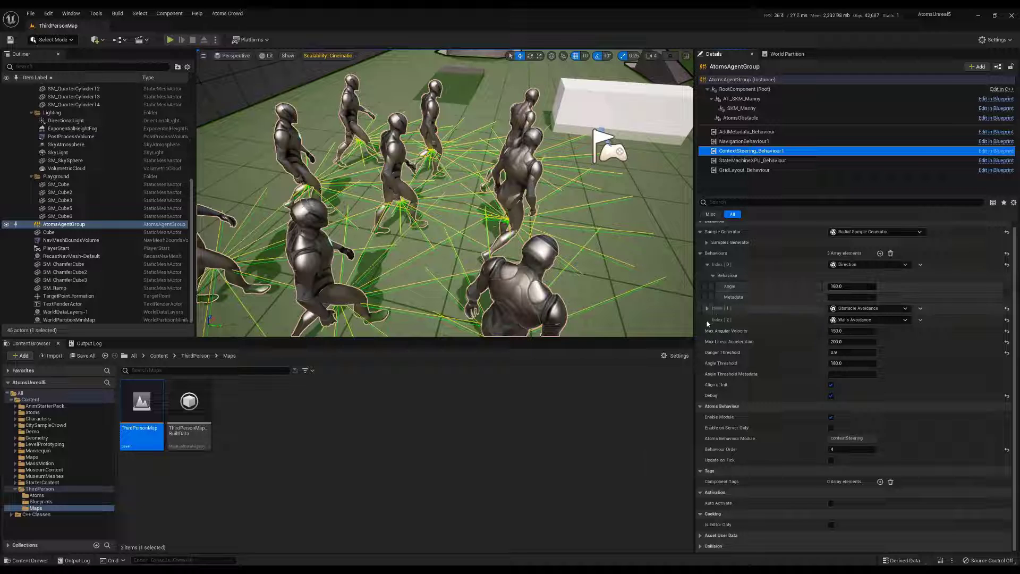
click(707, 264)
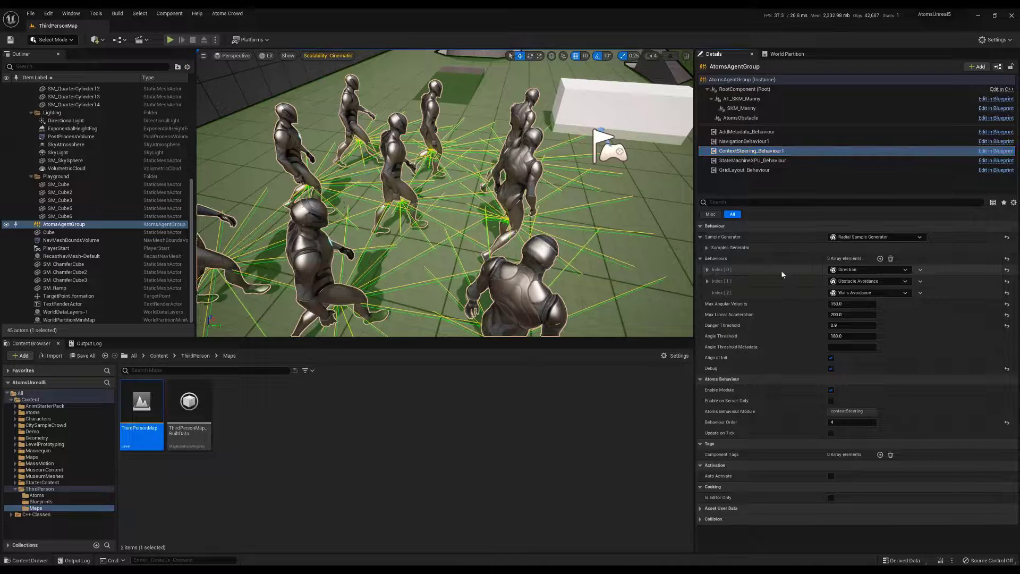
click(880, 258)
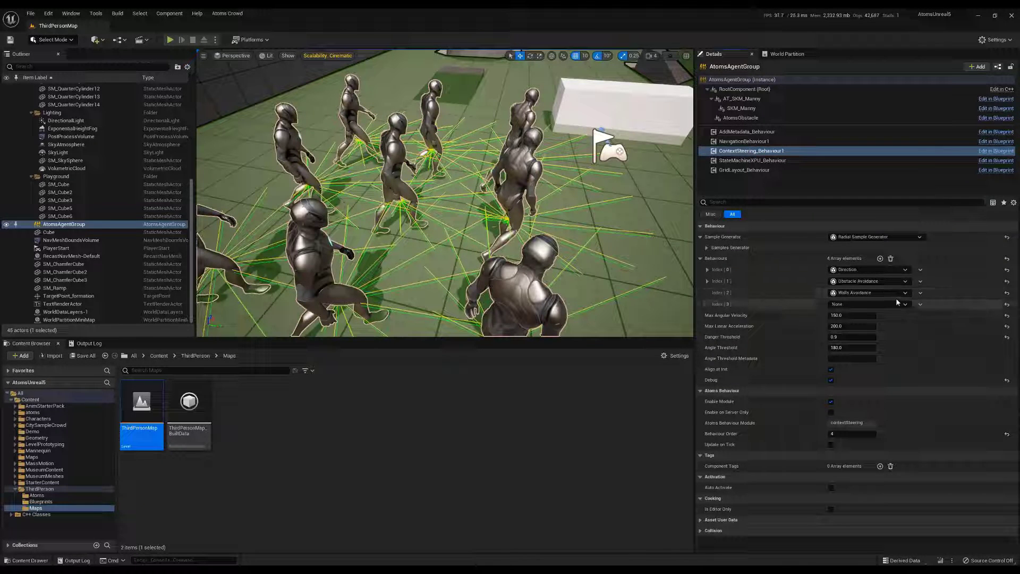
click(905, 305)
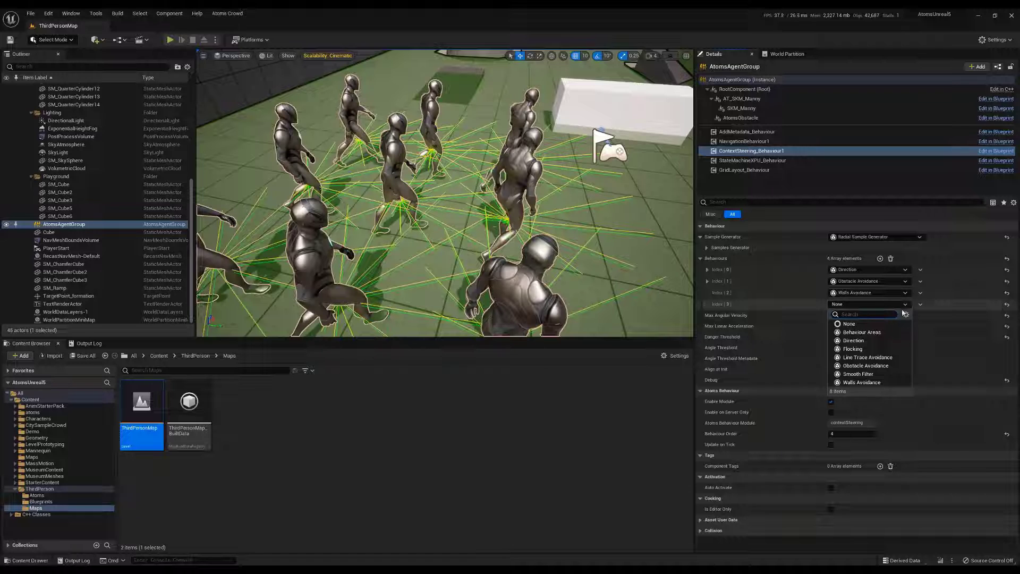
click(864, 359)
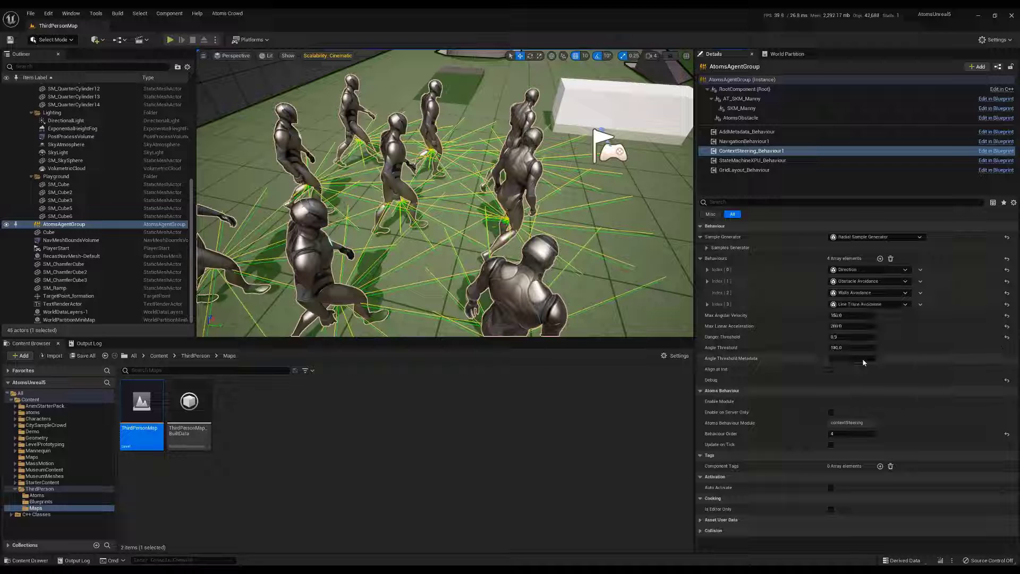
click(708, 305)
click(713, 315)
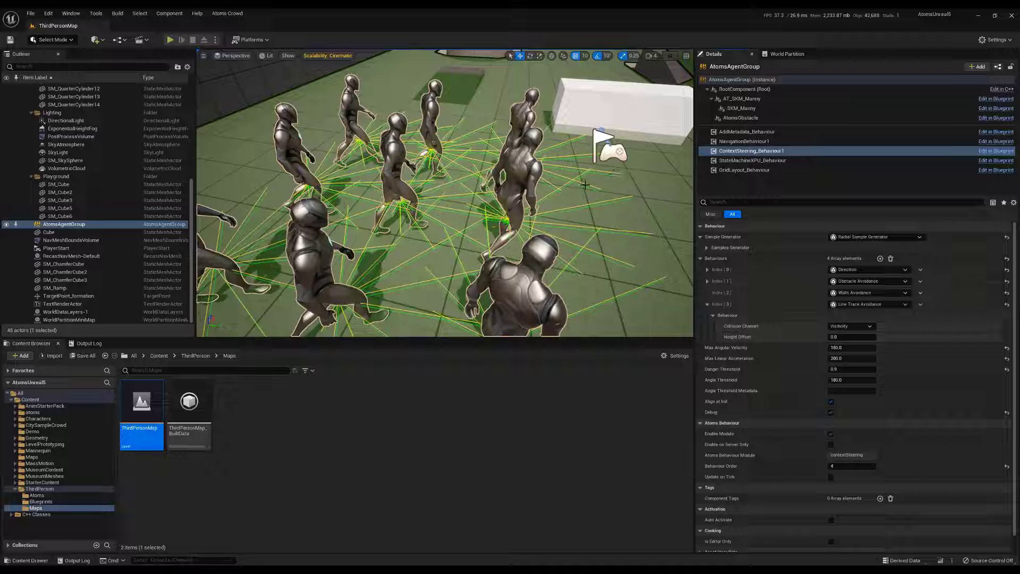
Set the Line Trace Avoidance entry's Collision Channel to Pawn and test it with a short play session of the level
click(872, 327)
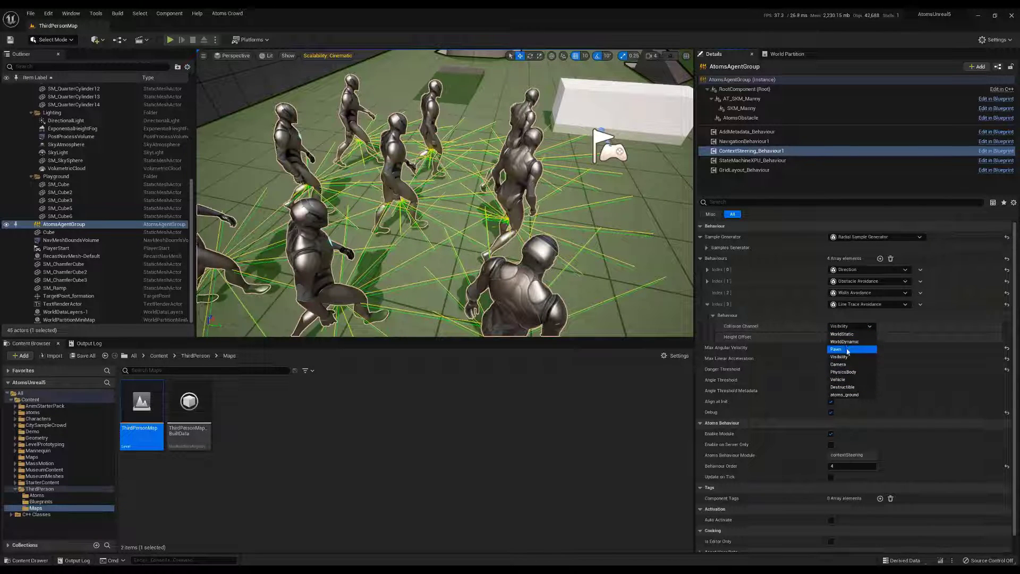
click(848, 351)
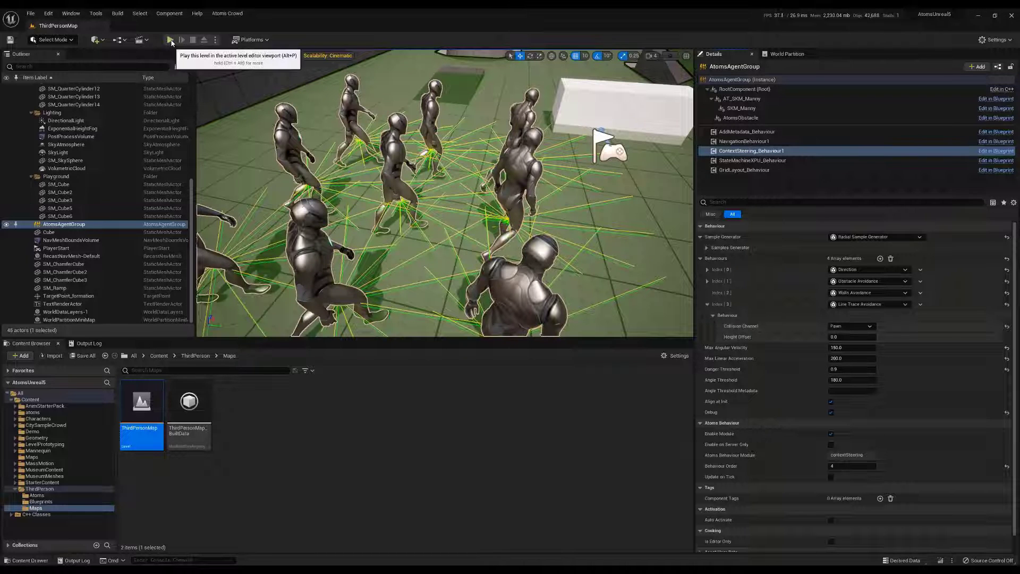
click(171, 40)
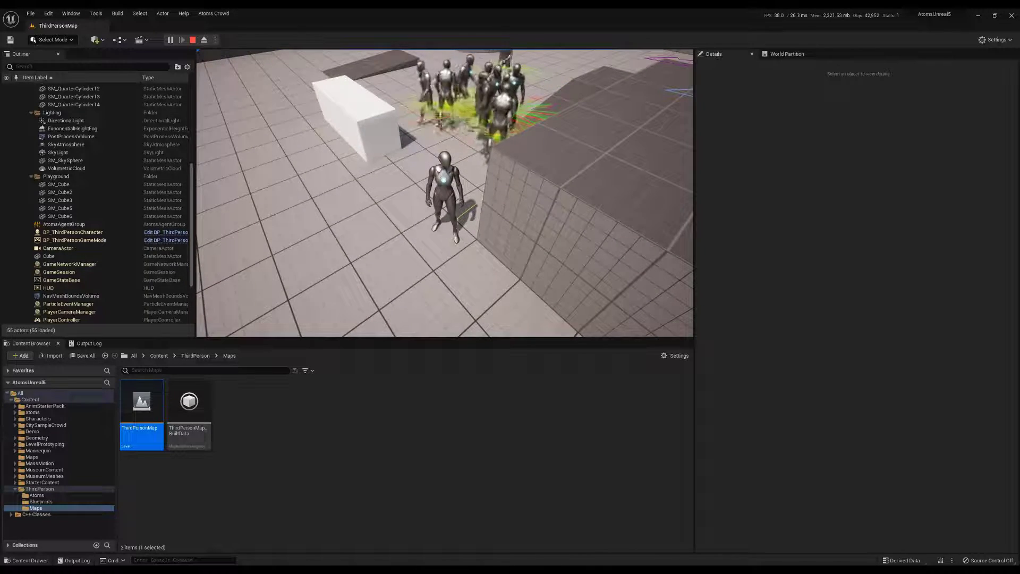
key(Escape)
mouse_move(627, 211)
right_down()
mouse_move(515, 178)
mouse_move(627, 211)
right_up()
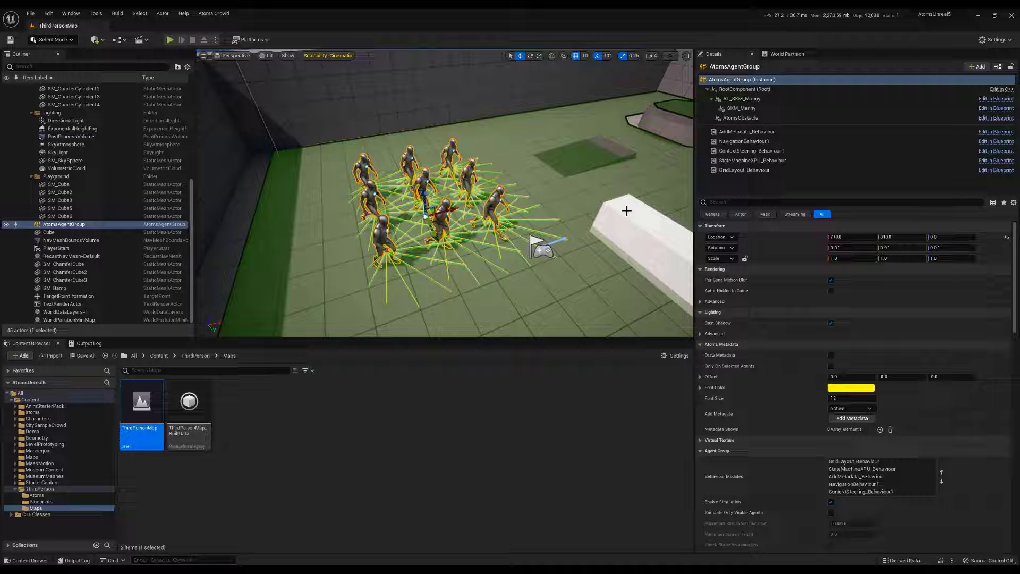
Add a Smooth Filter entry to the Behaviours array of ContextSteering_Behaviour1 and expand its settings
click(760, 151)
click(880, 258)
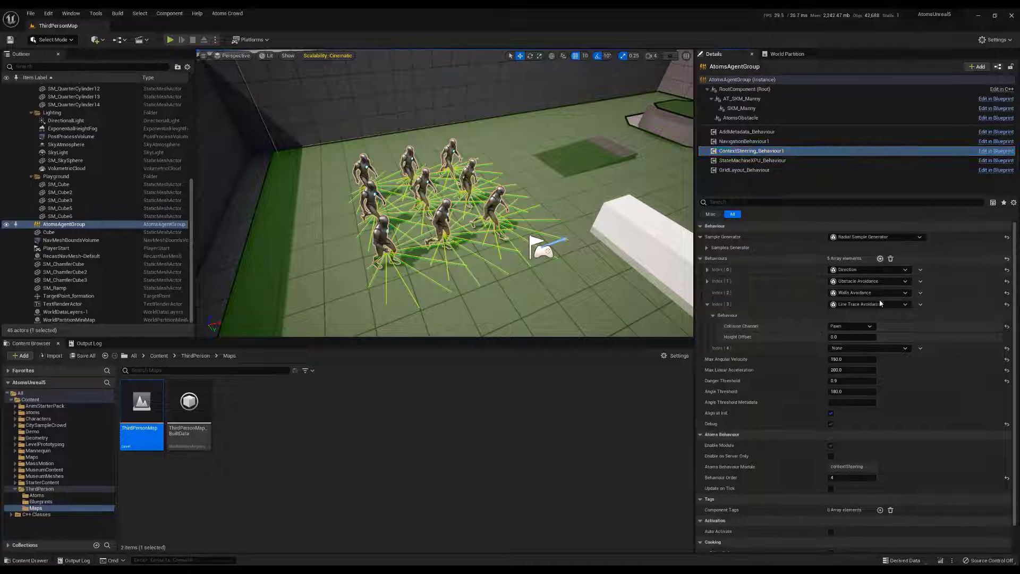
click(708, 305)
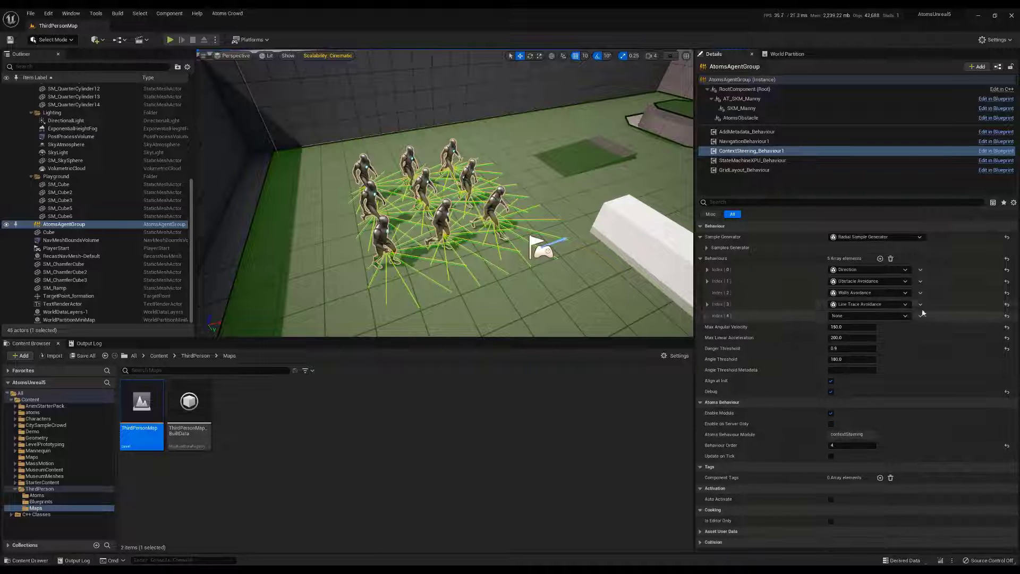
click(906, 316)
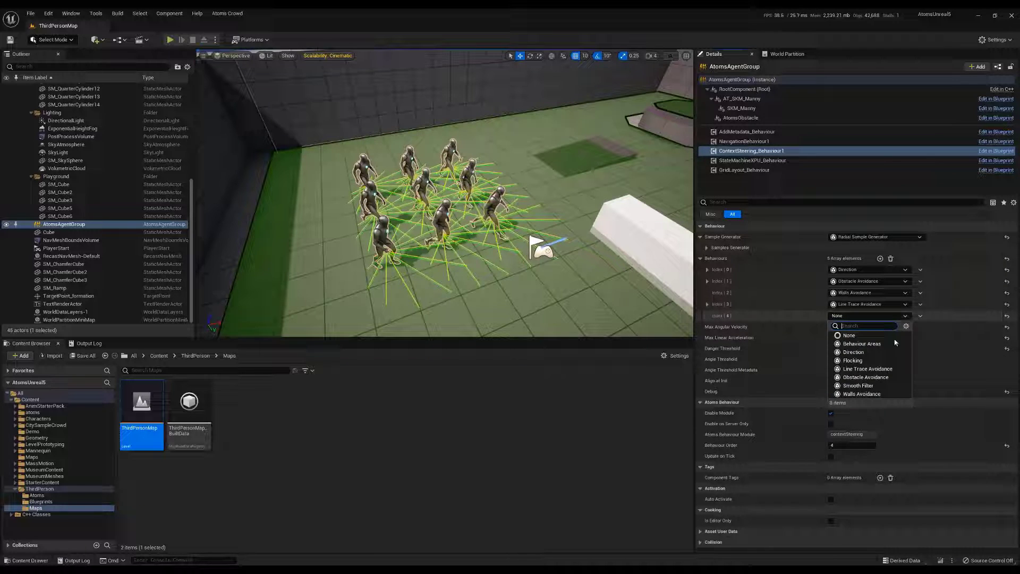
click(869, 386)
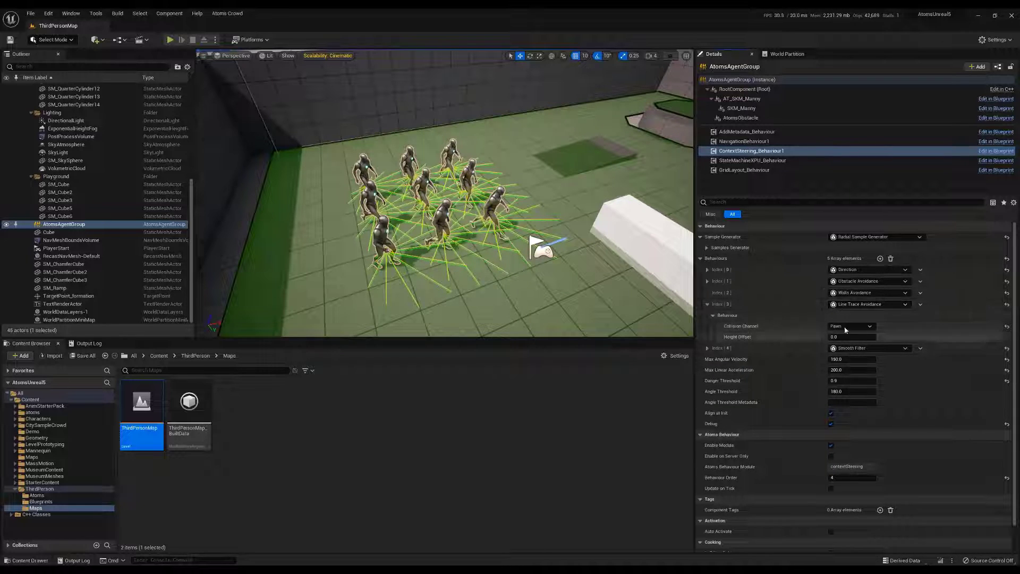
click(708, 349)
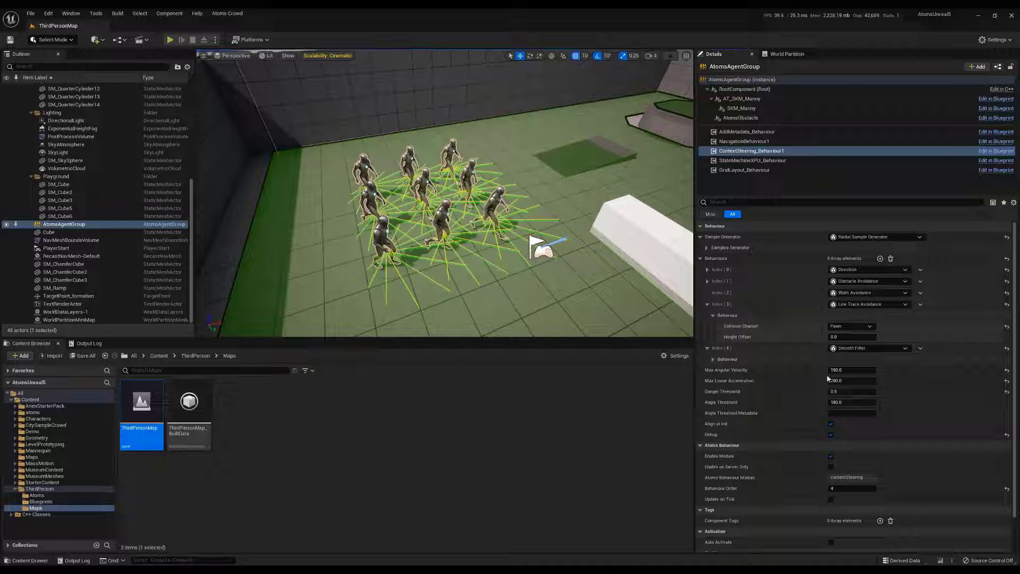
Play the level, run the character after the crowd towards the ramp to watch the agents steer, and stop the session
click(170, 40)
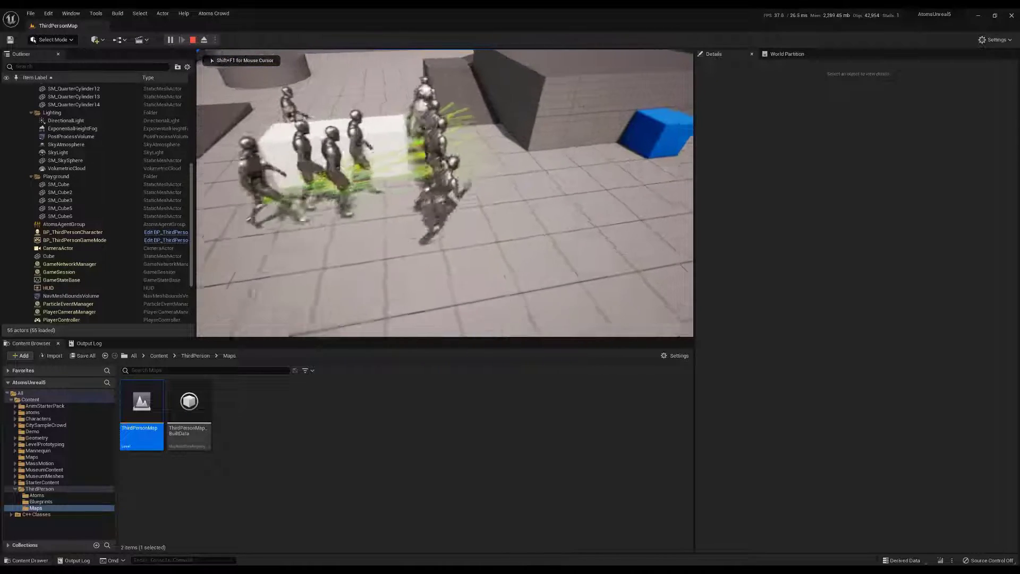
key(d)
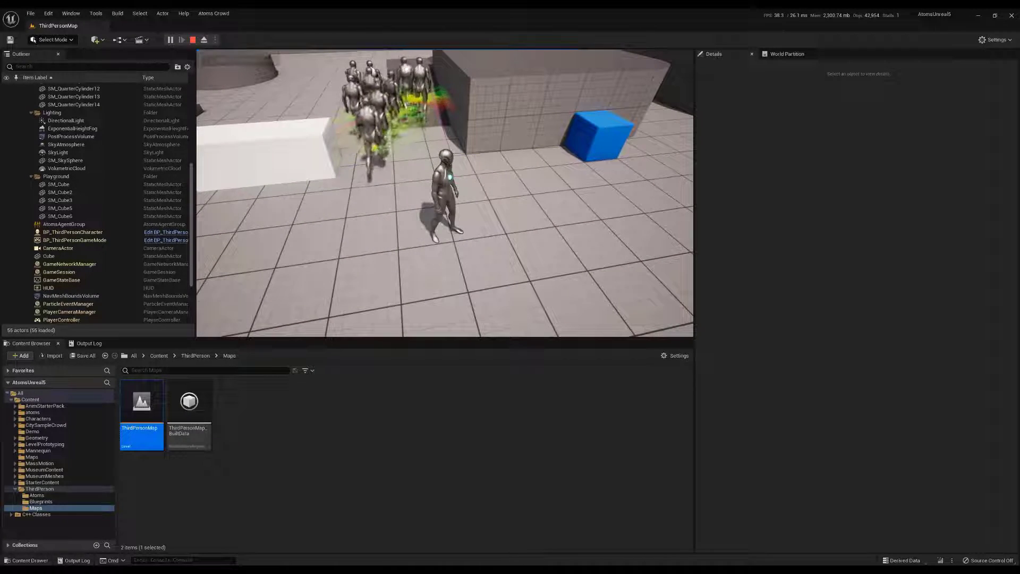
key(w)
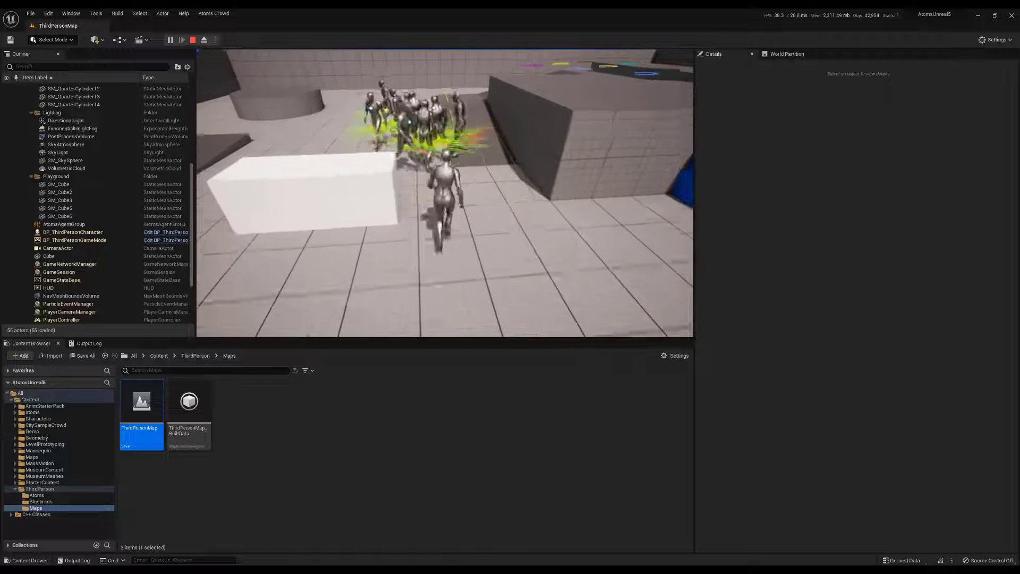
key(w)
key(w)
key(w)
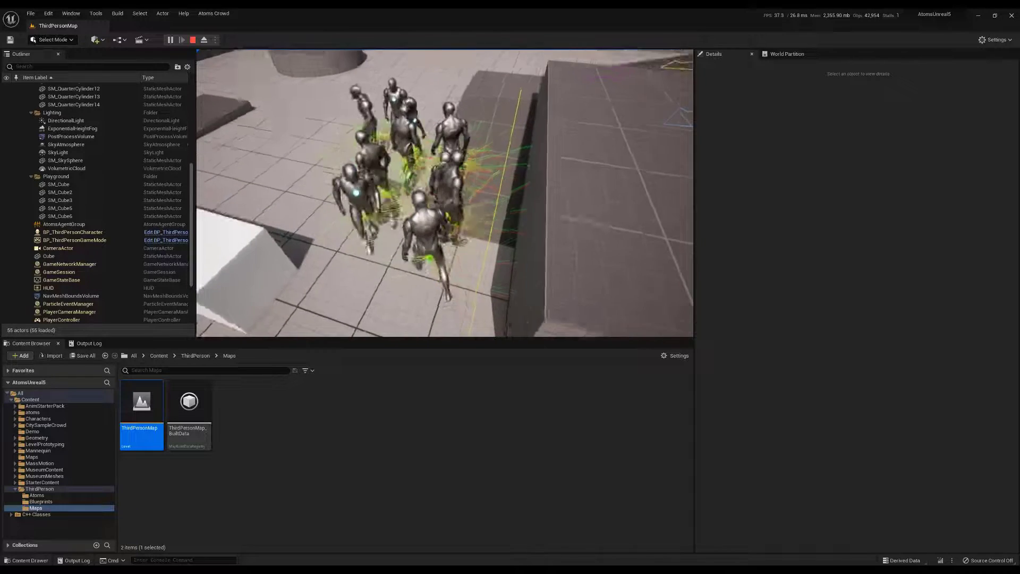
key(Escape)
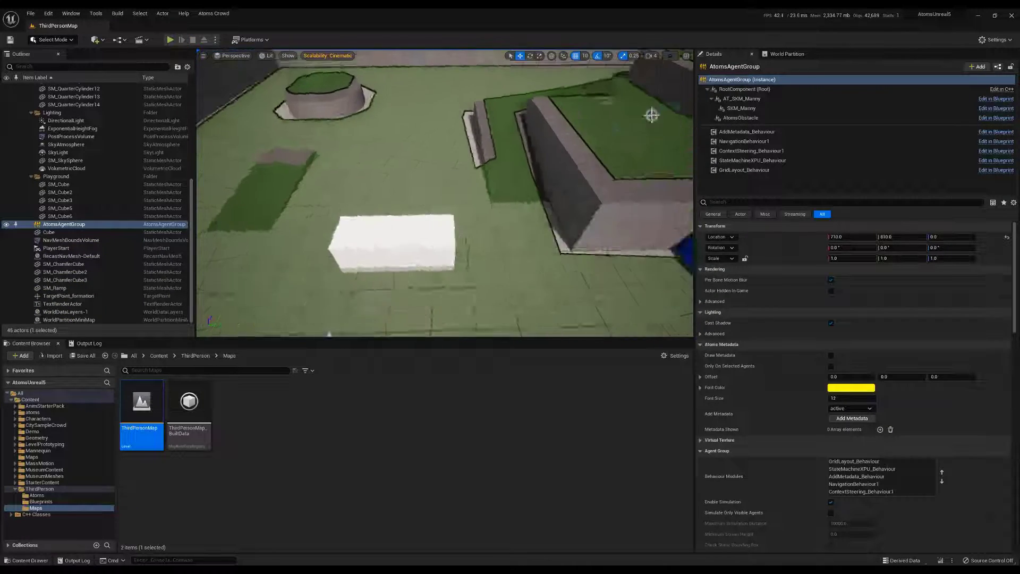
Set the Height Offset of the Line Trace Avoidance entry in ContextSteering_Behaviour1 to 60
click(737, 152)
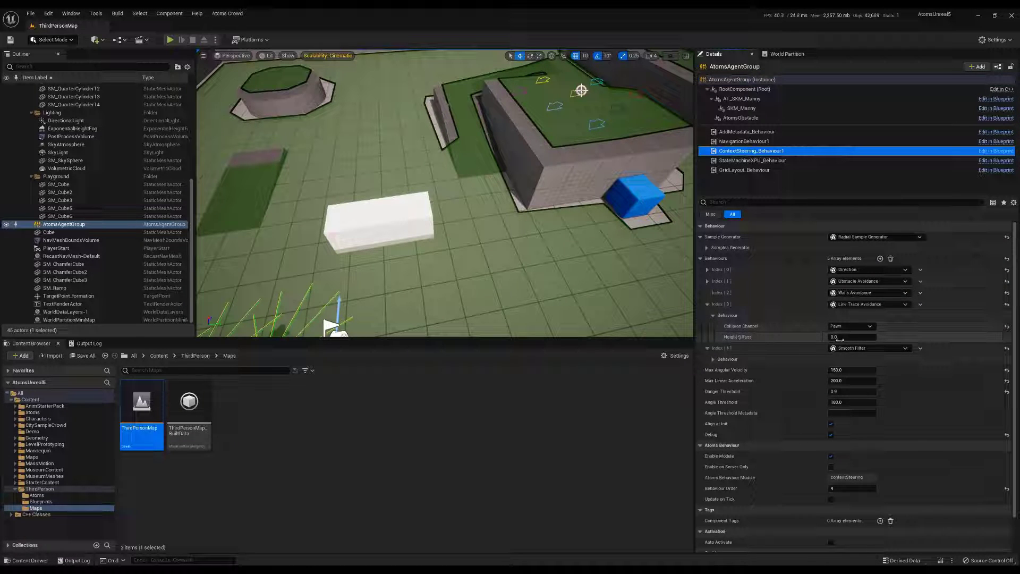
right_drag(494, 193, 367, 181)
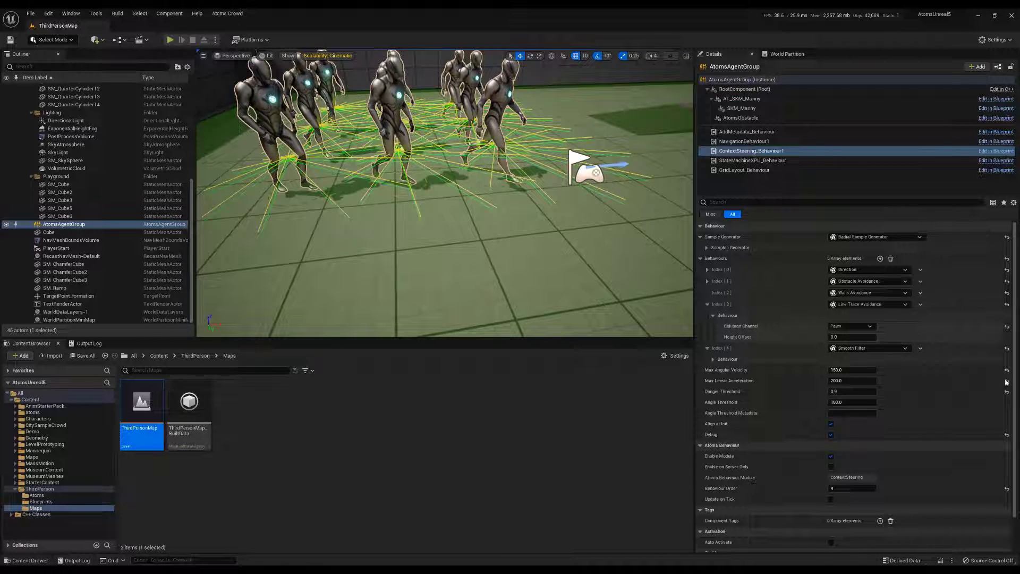
click(838, 338)
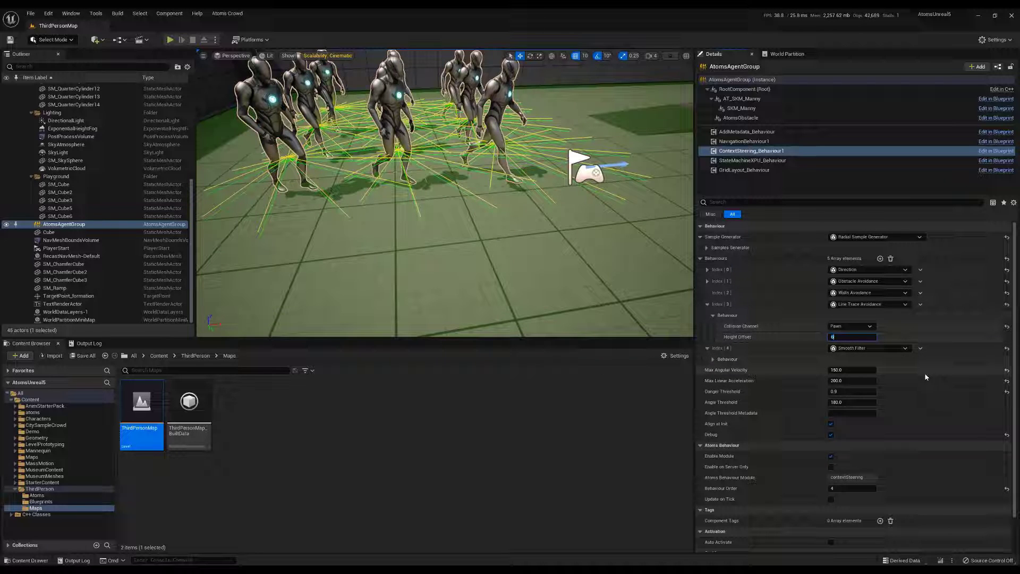
Play the level and follow the crowd past the white block to check the line traces on the ramp, ending the session
click(170, 40)
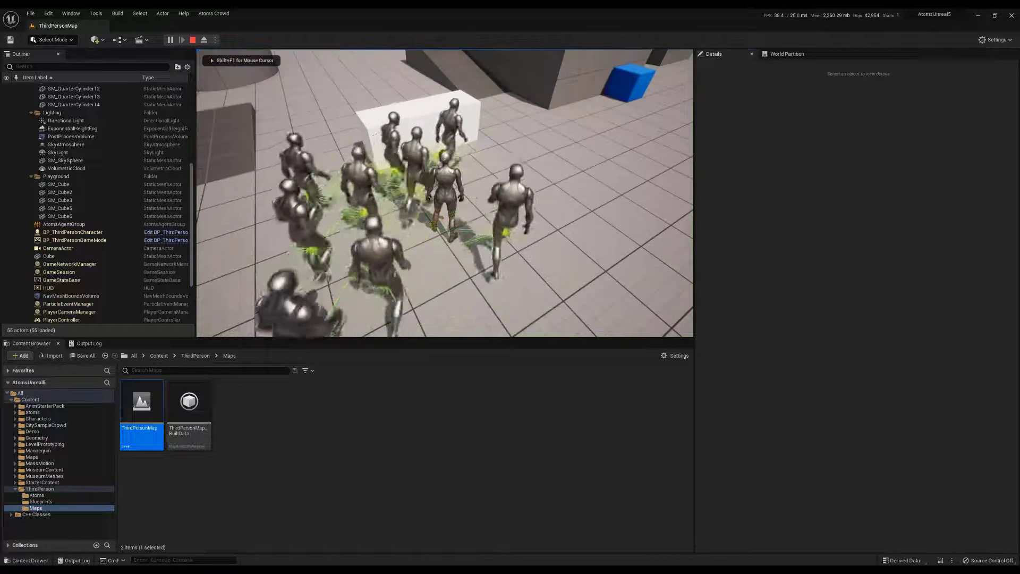
key(a)
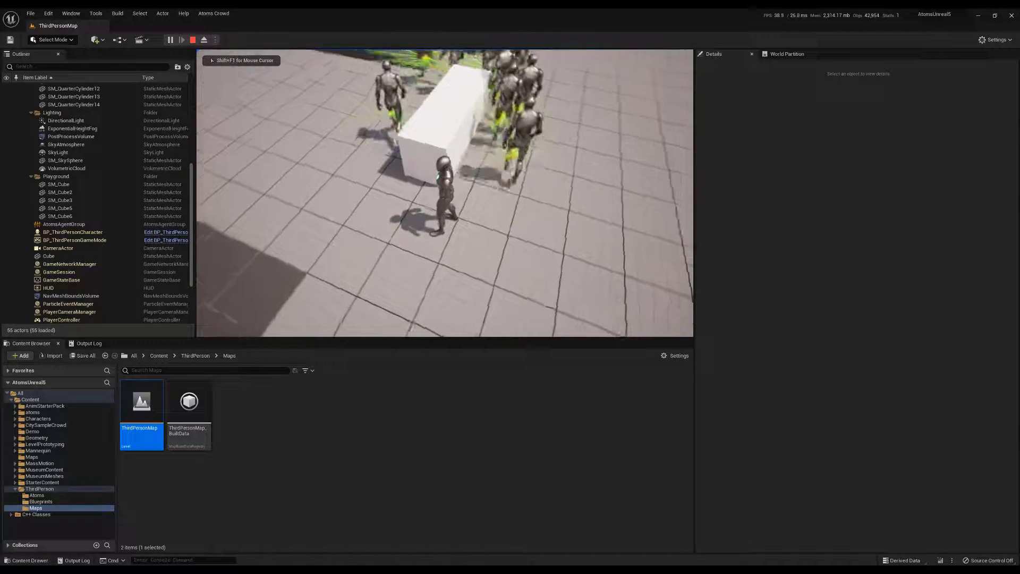
key(w)
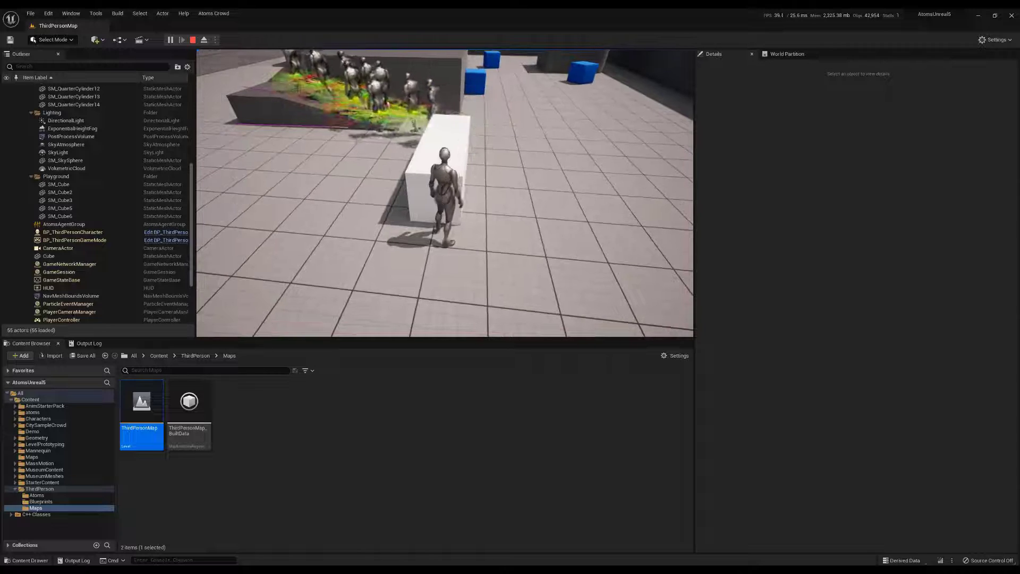
key(d)
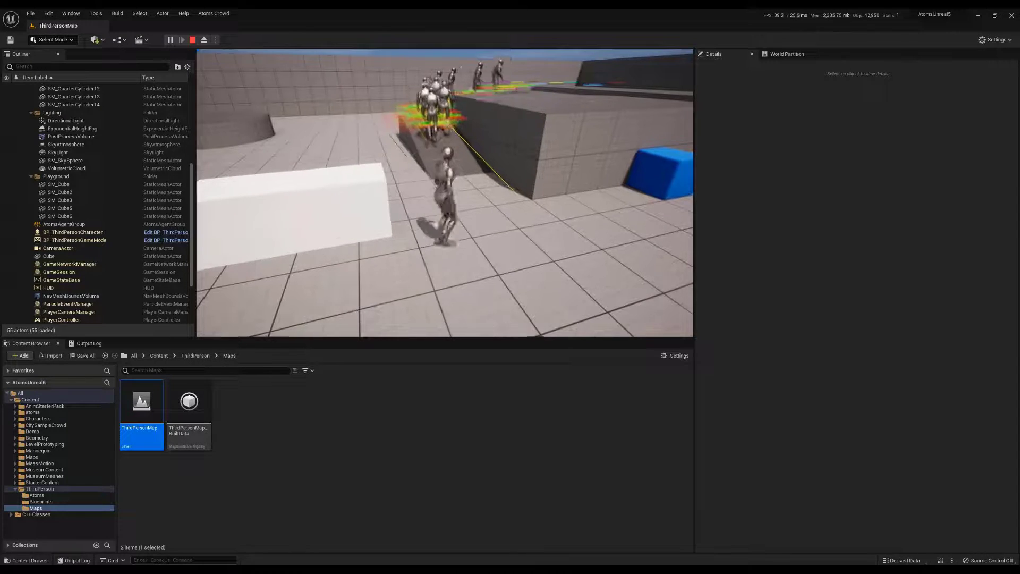
key(w)
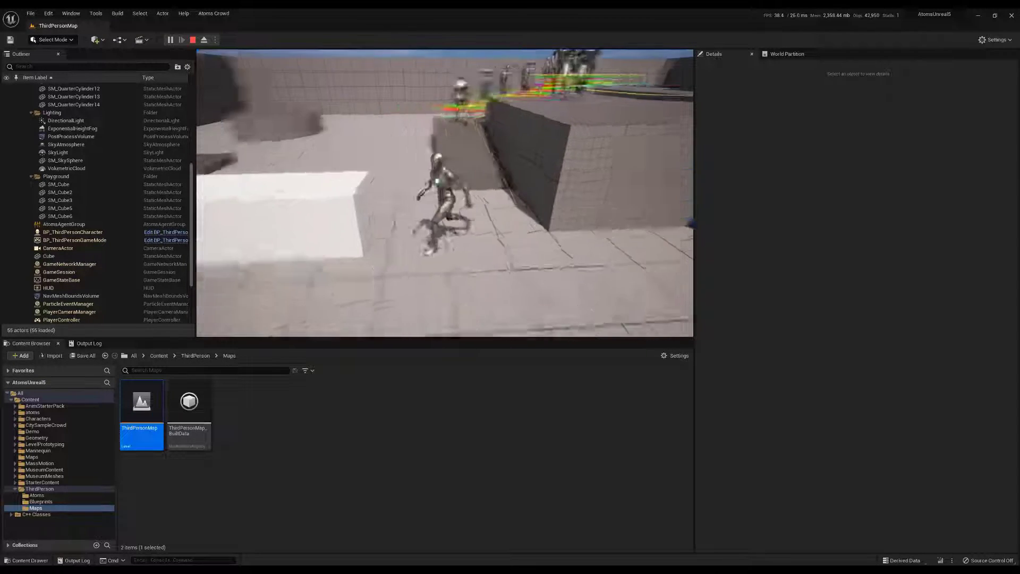
key(Escape)
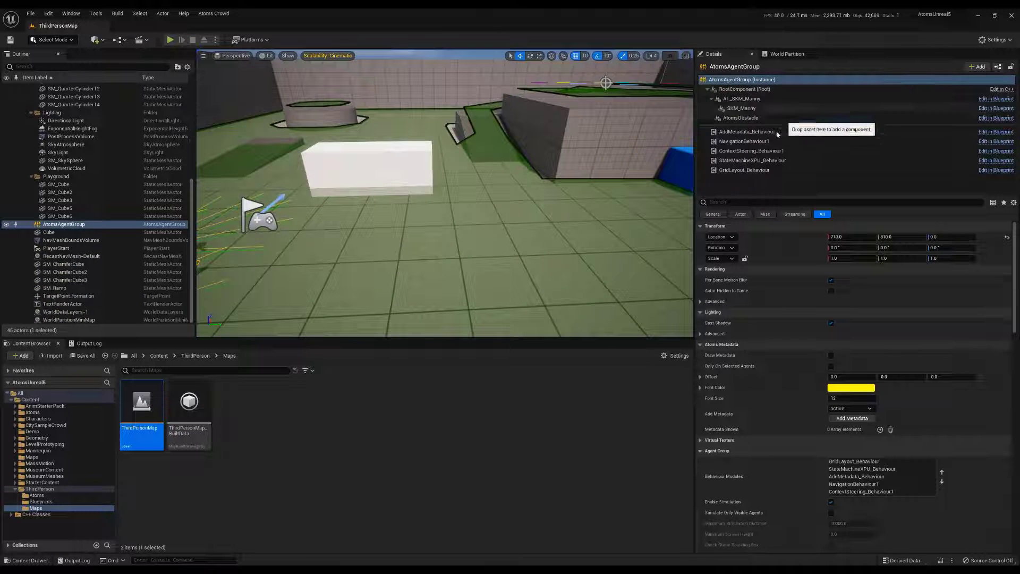
Delete the Line Trace Avoidance entry from the Behaviours array of ContextSteering_Behaviour1, leaving the Smooth Filter settings expanded
click(778, 151)
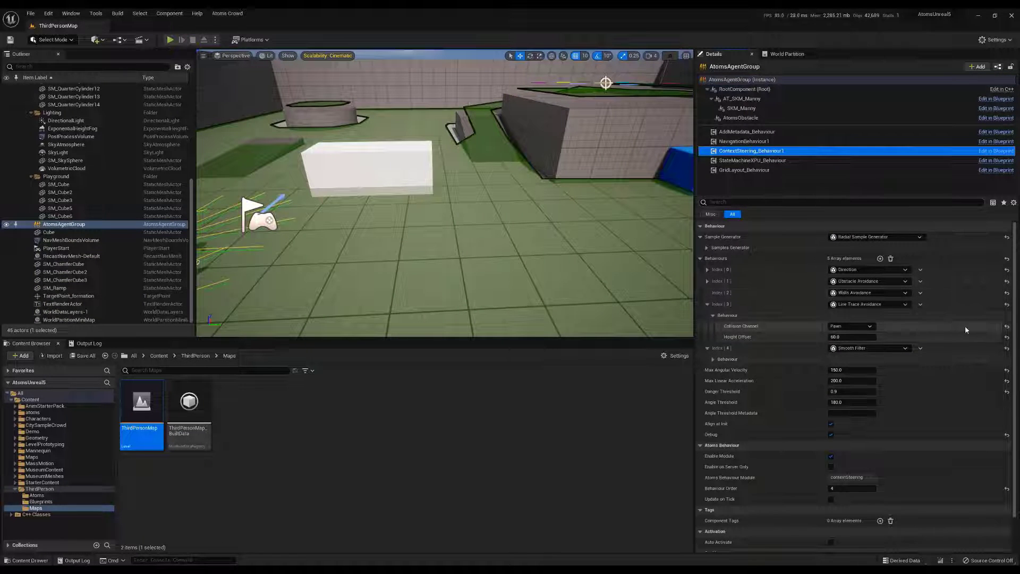
click(921, 305)
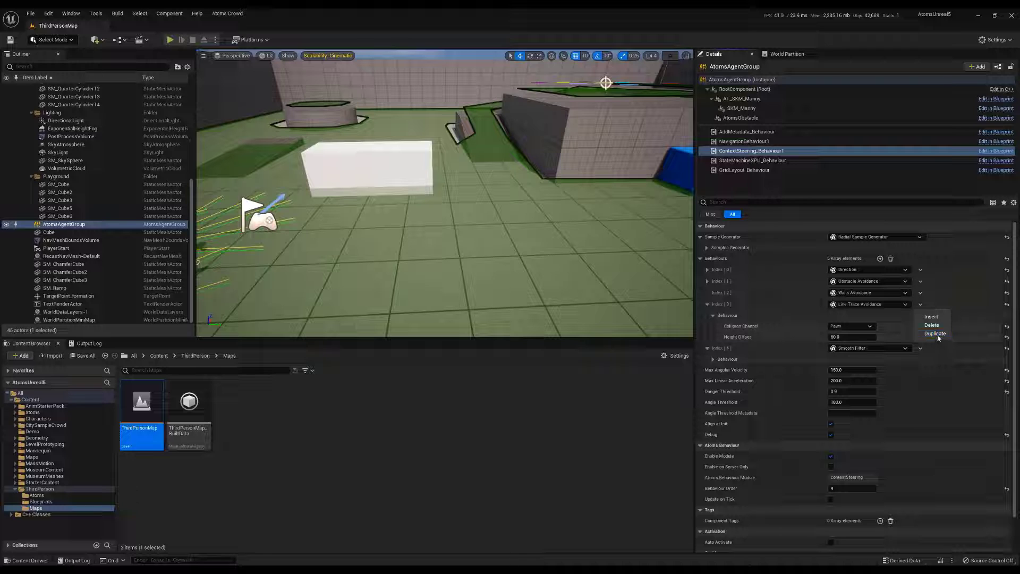
click(932, 324)
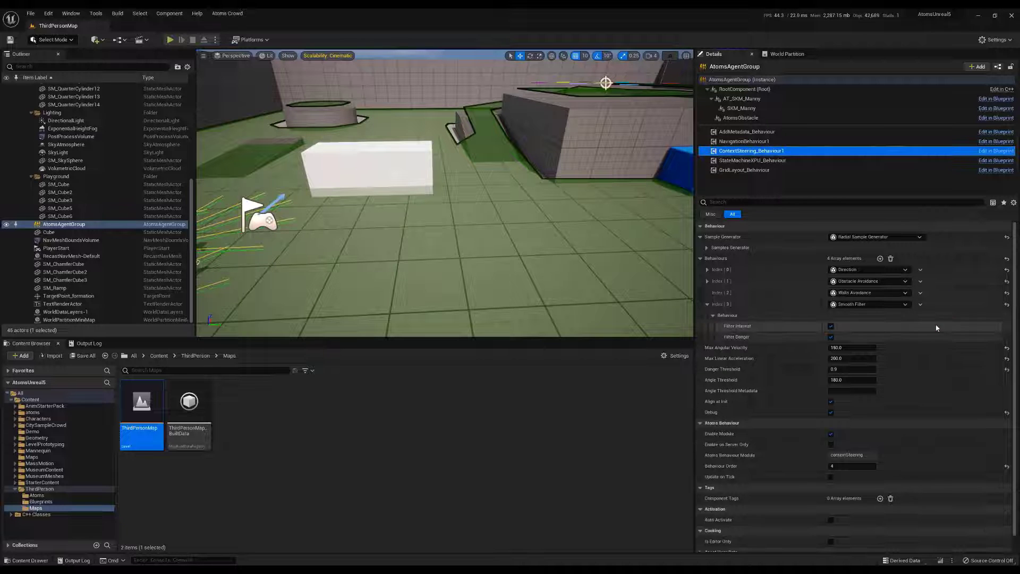
click(707, 304)
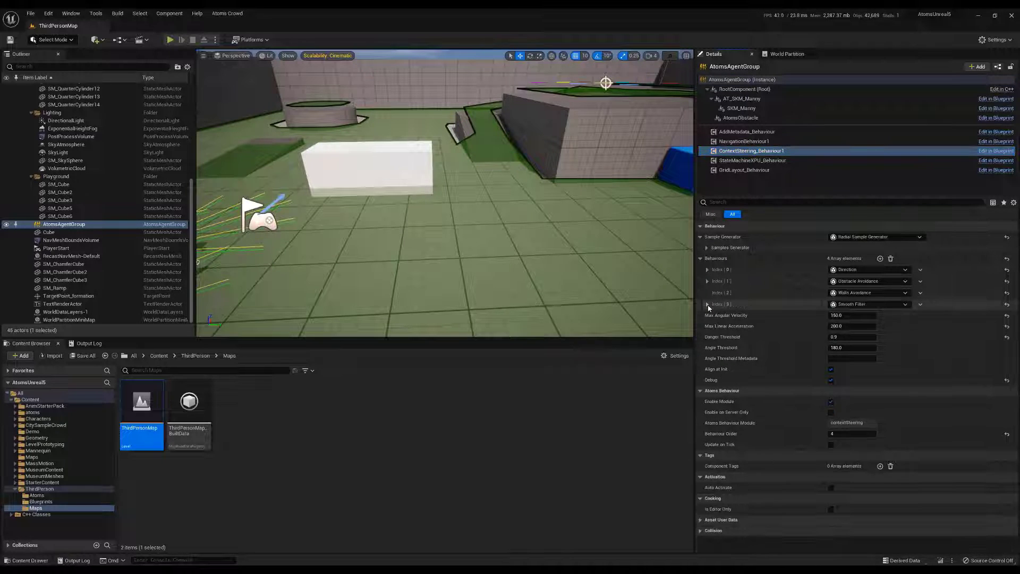
click(707, 304)
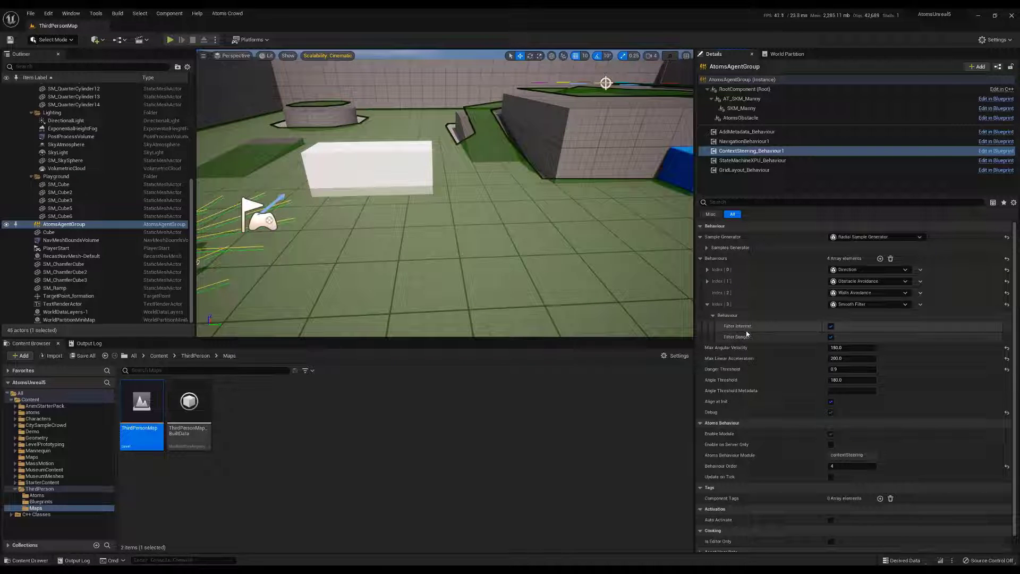
Inspect the agents' sample rays, play the level to watch the crowd climb onto the raised platform, and stop the session
right_drag(352, 171, 261, 204)
key(s)
key(d)
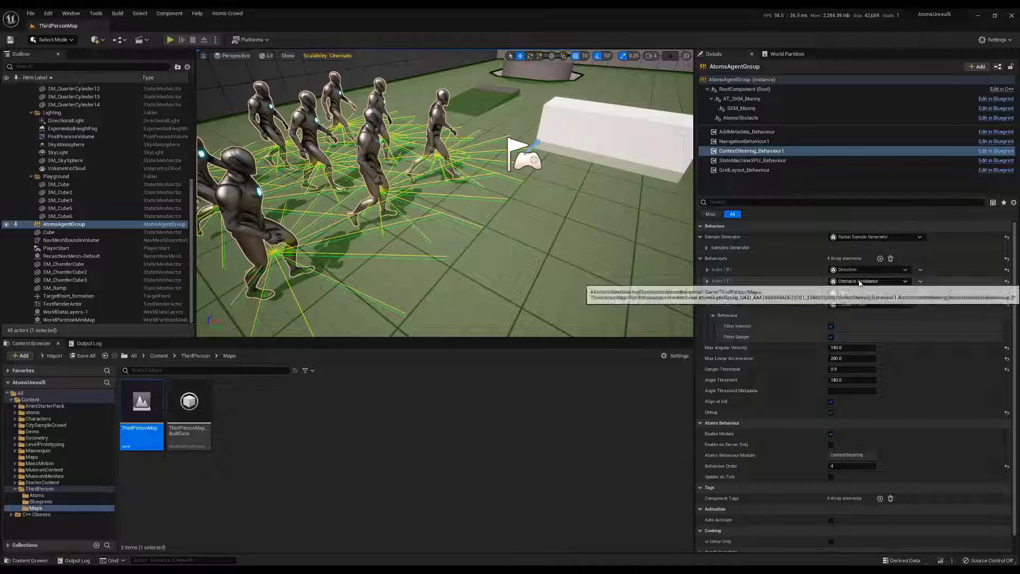
mouse_move(553, 210)
right_down()
mouse_move(494, 228)
mouse_move(500, 204)
mouse_move(537, 208)
right_up()
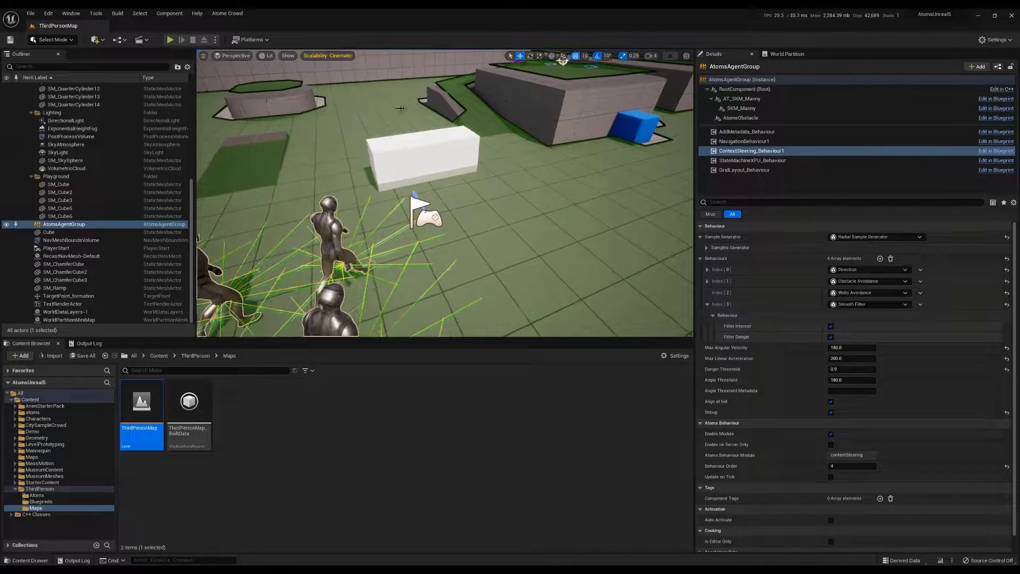
click(171, 41)
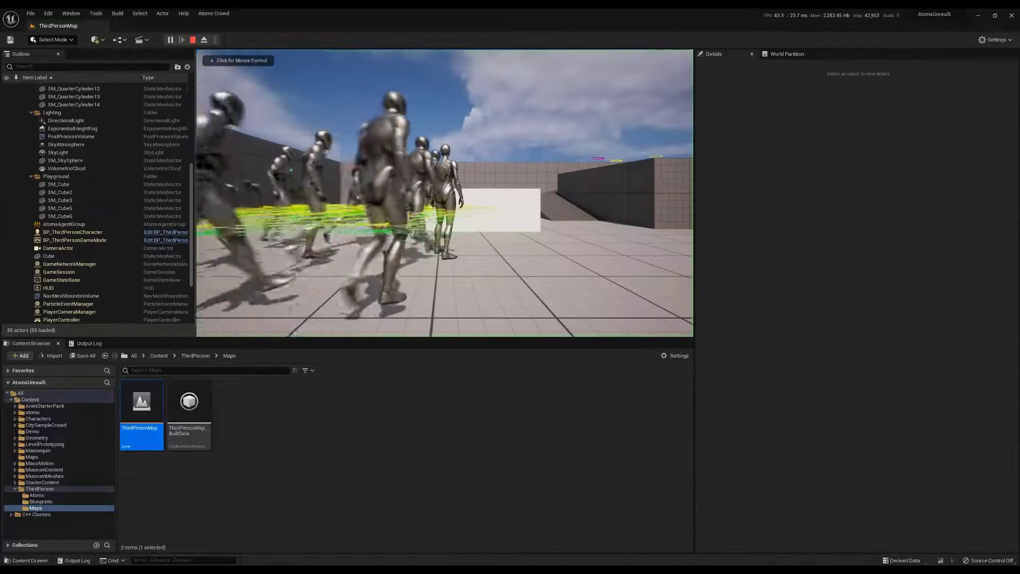
key(s)
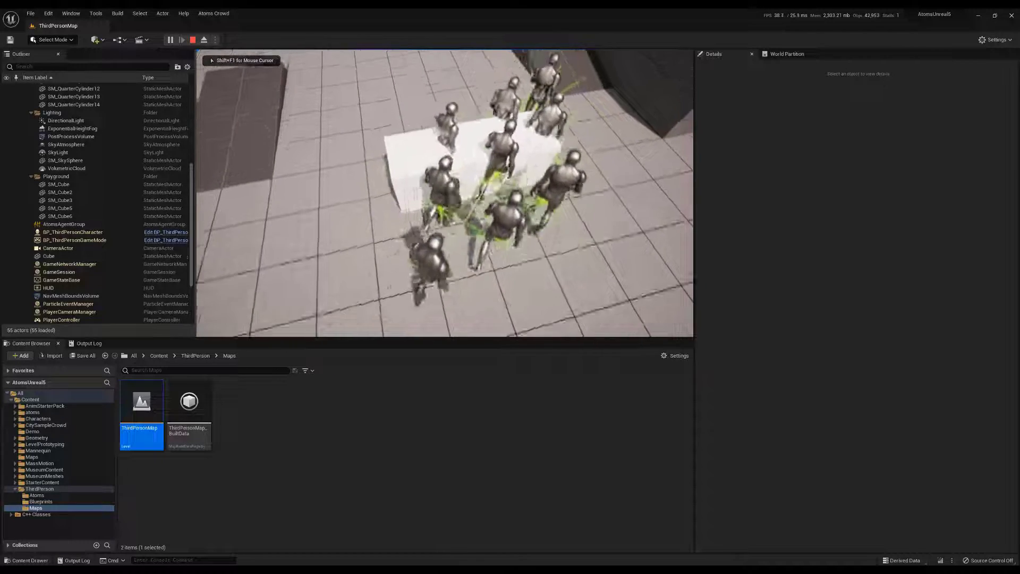
key(s)
key(a)
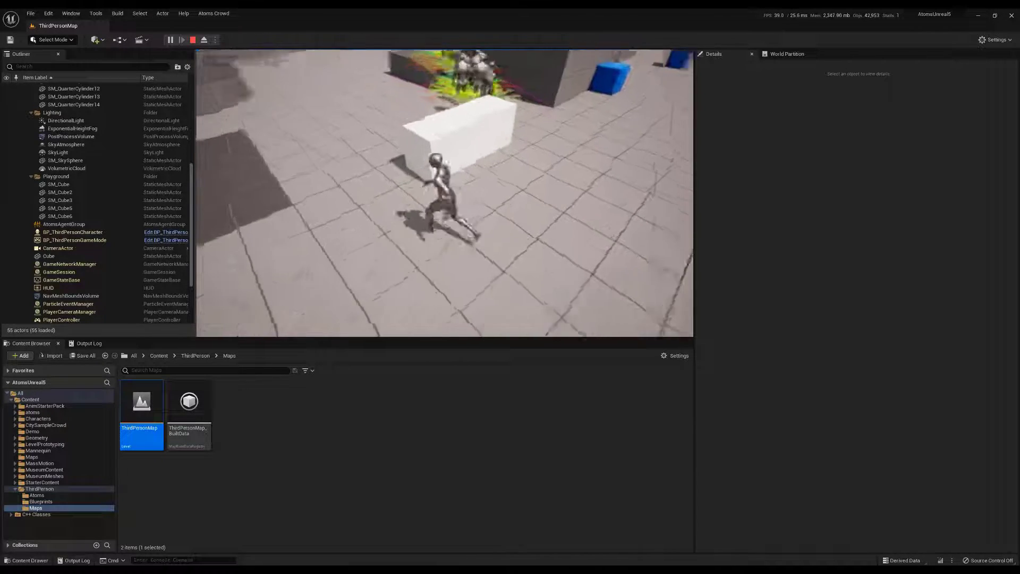
key(w)
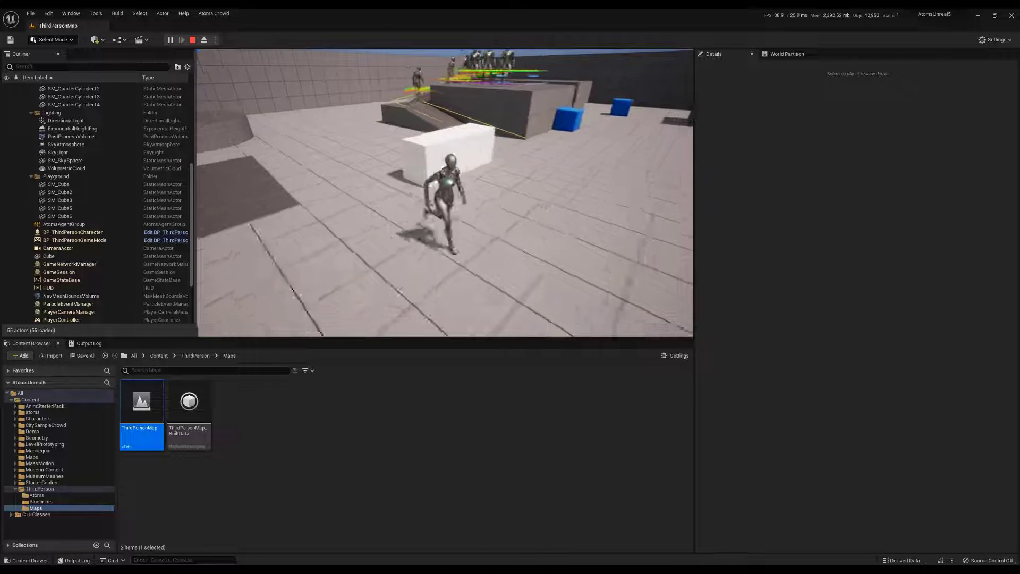
key(Escape)
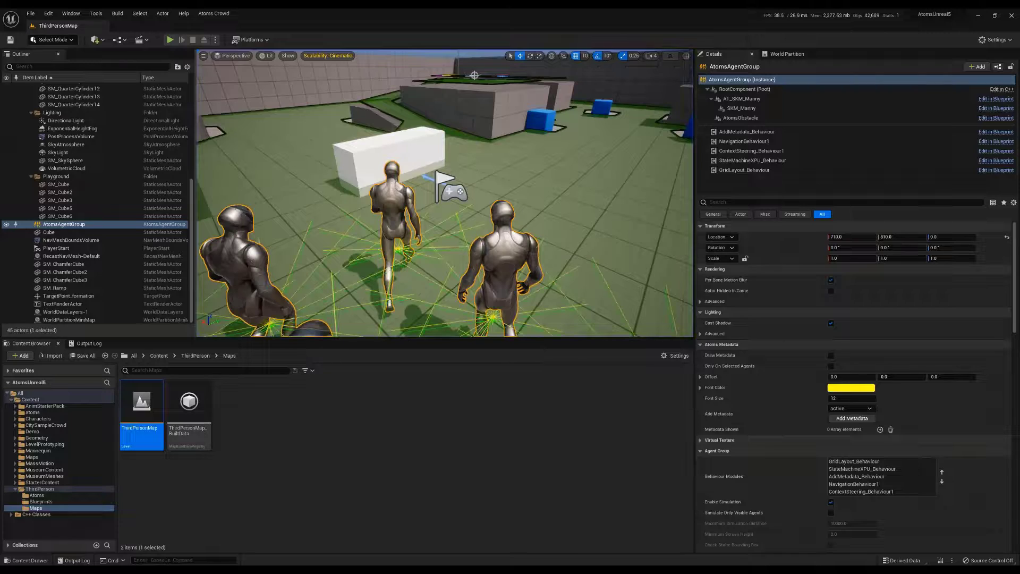
Select the white Cube block in front of the agents and bring it into close view
click(407, 146)
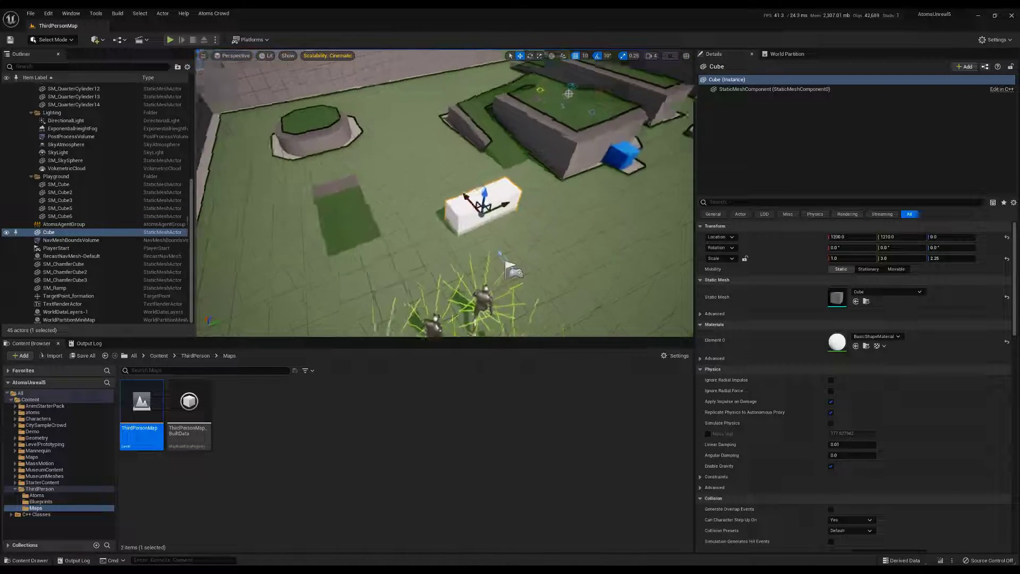
right_drag(445, 193, 470, 193)
key(w)
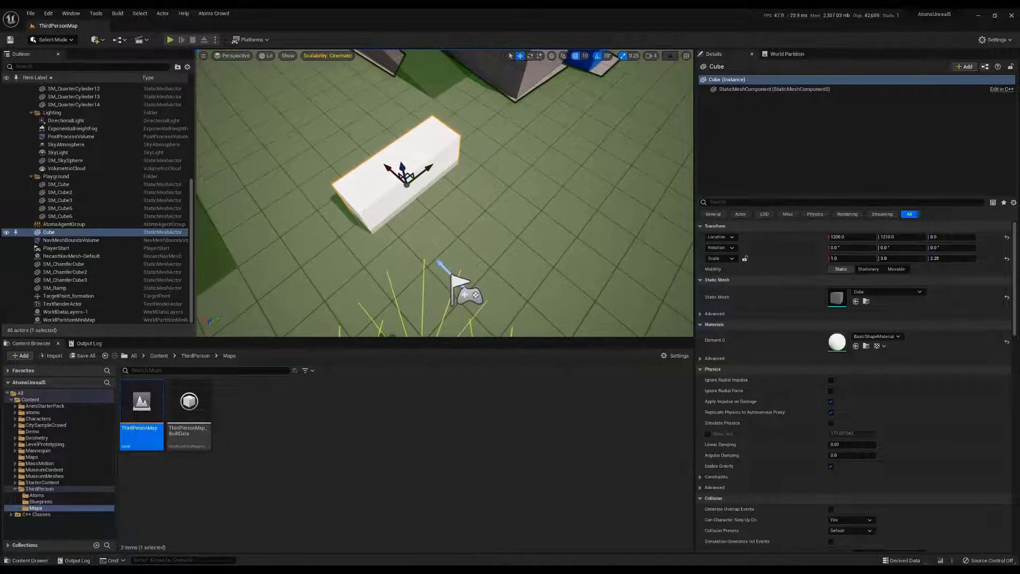
click(965, 66)
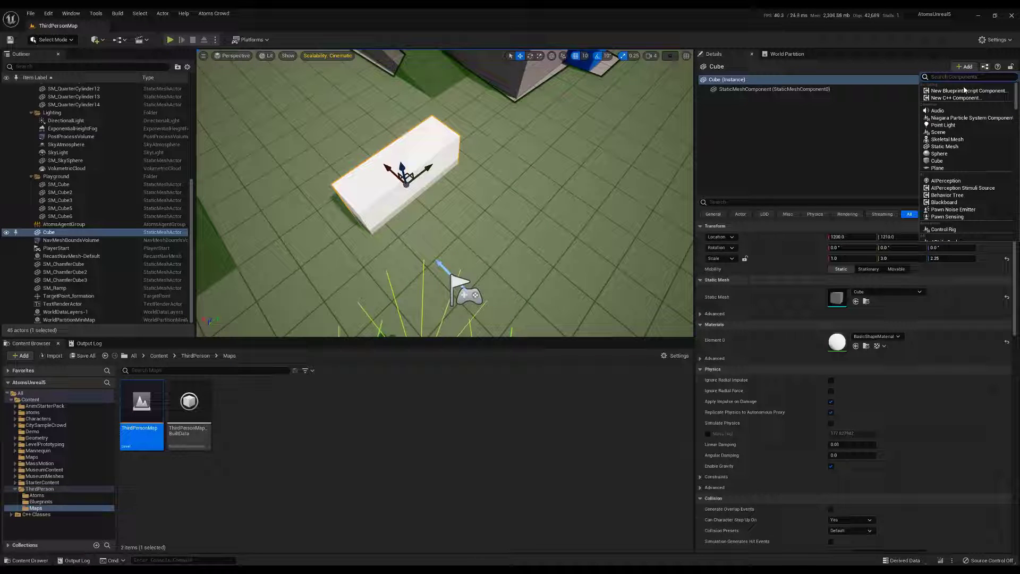
text(cube)
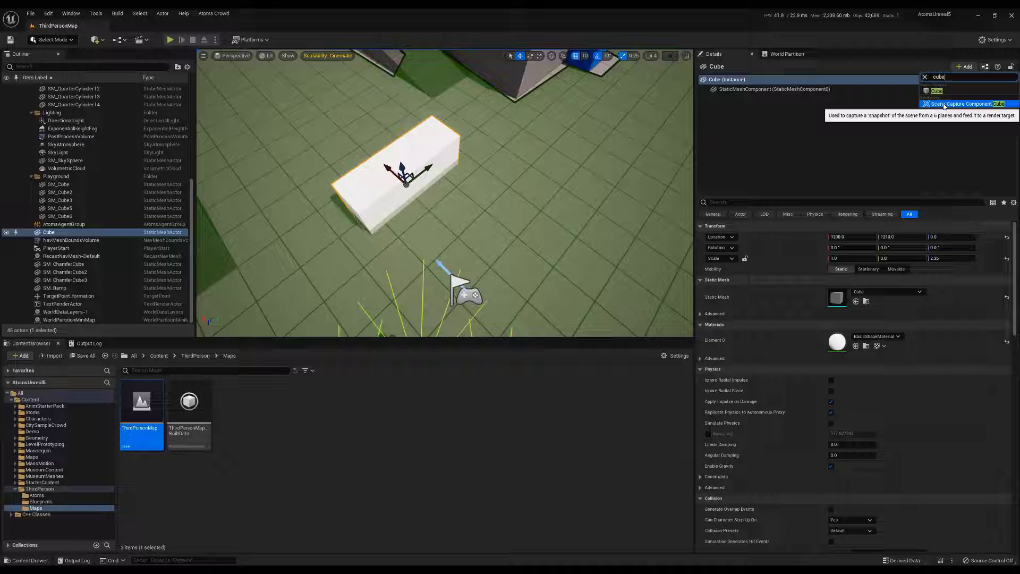
key(BackSpace)
key(BackSpace)
key(BackSpace)
key(BackSpace)
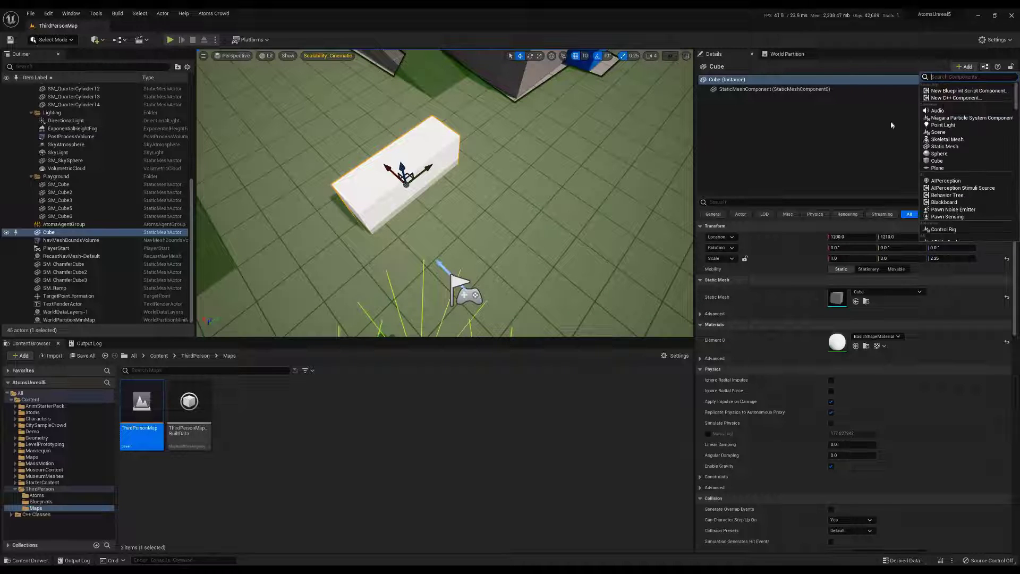
click(738, 84)
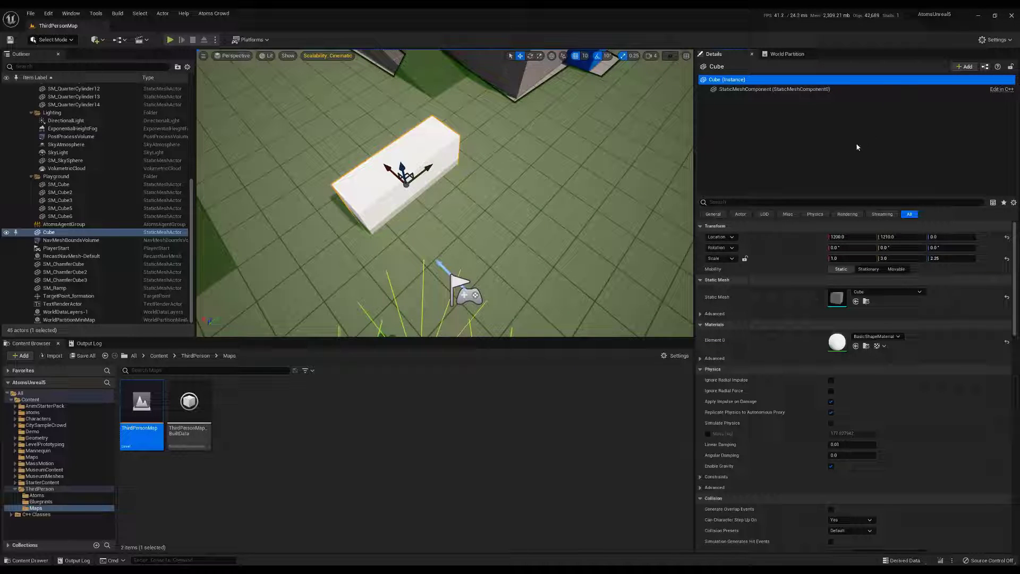
Add a Box Collision component to the Cube and enlarge its Box Extent to about 66.6, 166.2, 121.6 to enclose the block
click(966, 67)
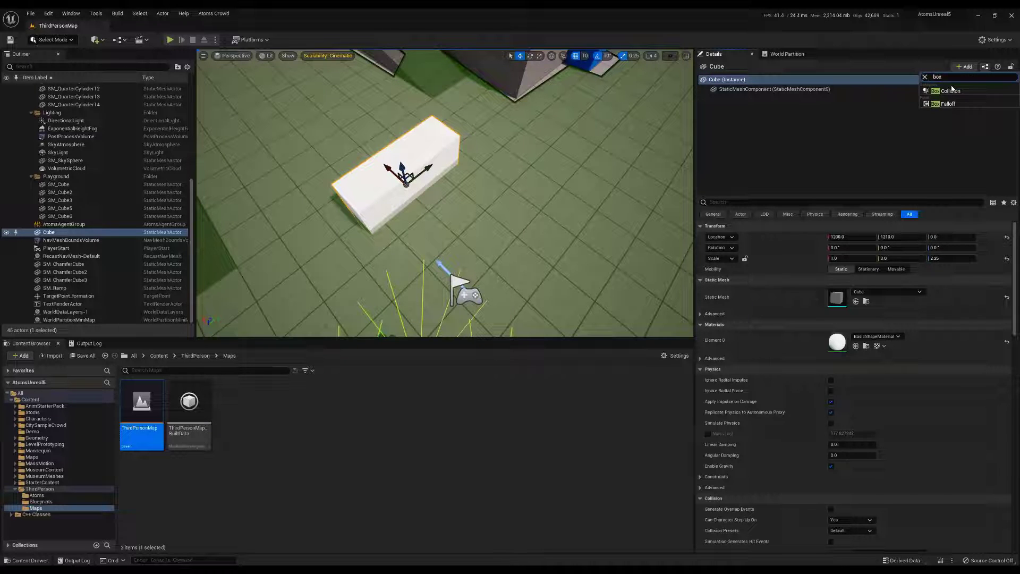
click(953, 90)
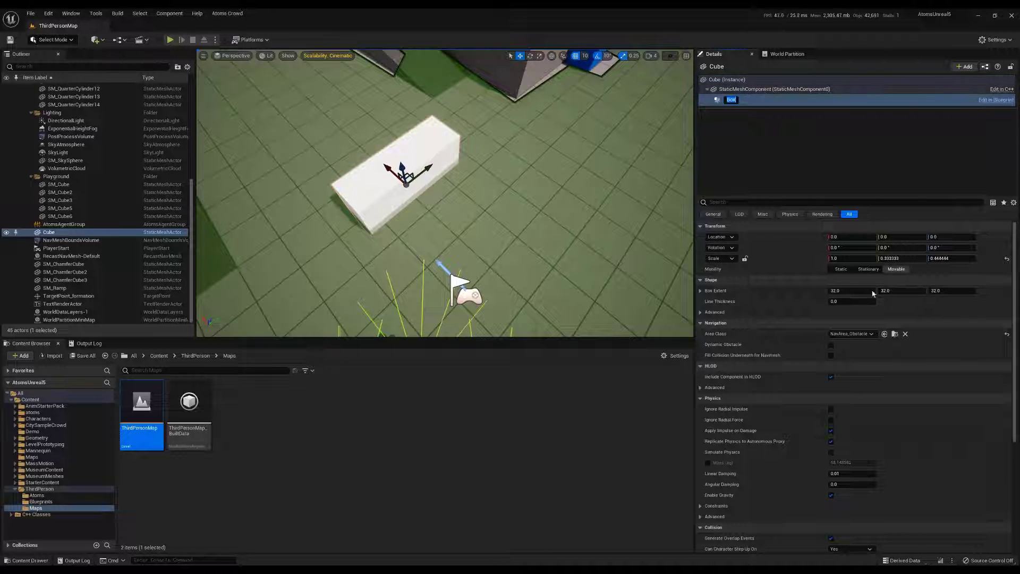
drag(845, 291, 848, 290)
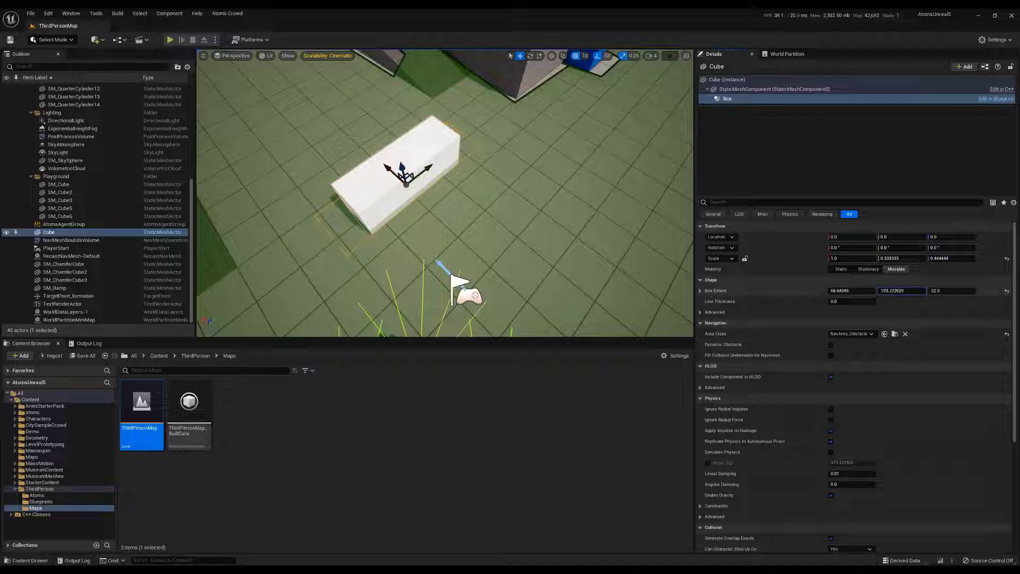
drag(951, 290, 962, 291)
click(731, 100)
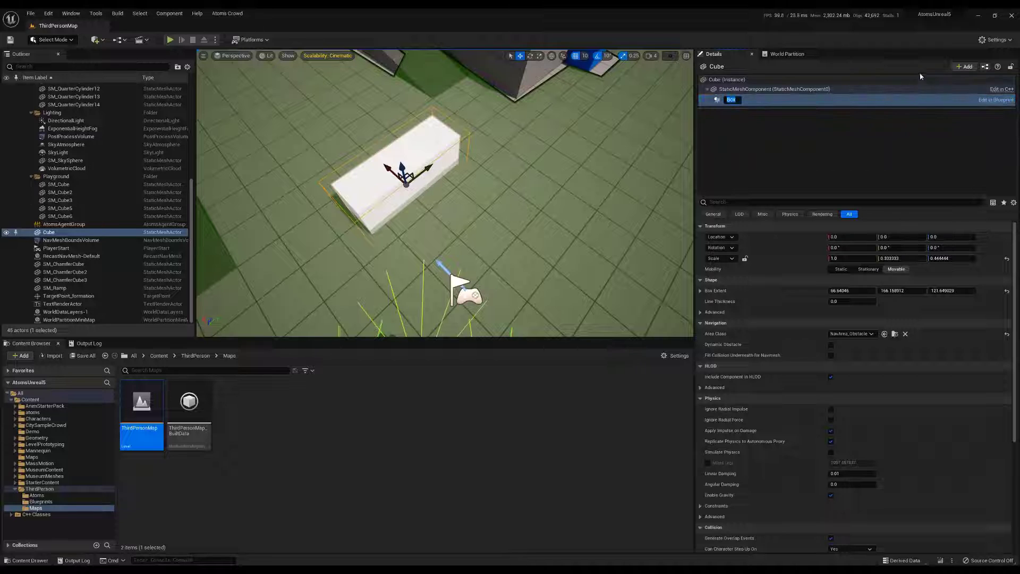
Add an Atoms Obstacle component beneath the Cube's Box collision component and select it
click(973, 67)
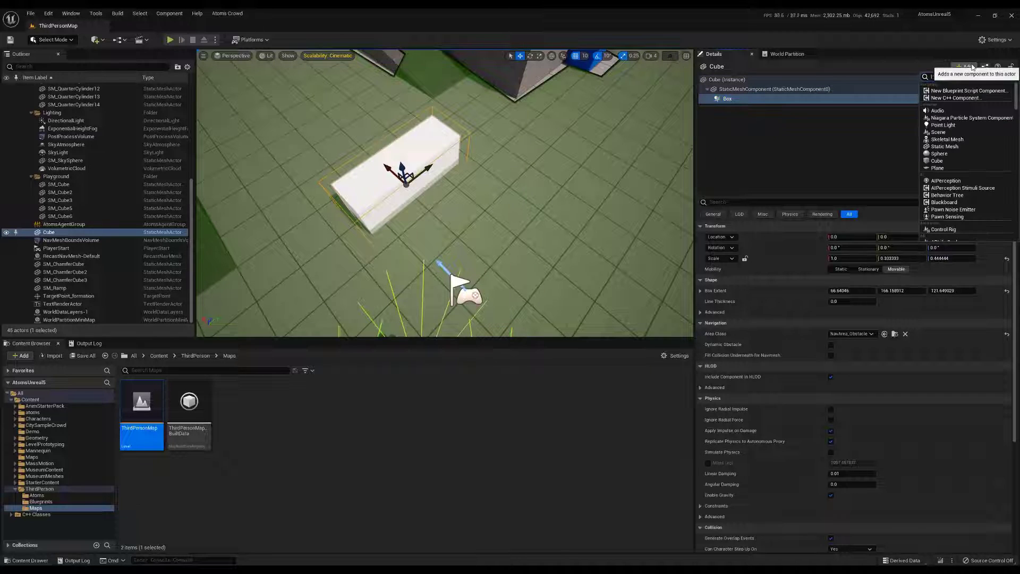
text(atoms)
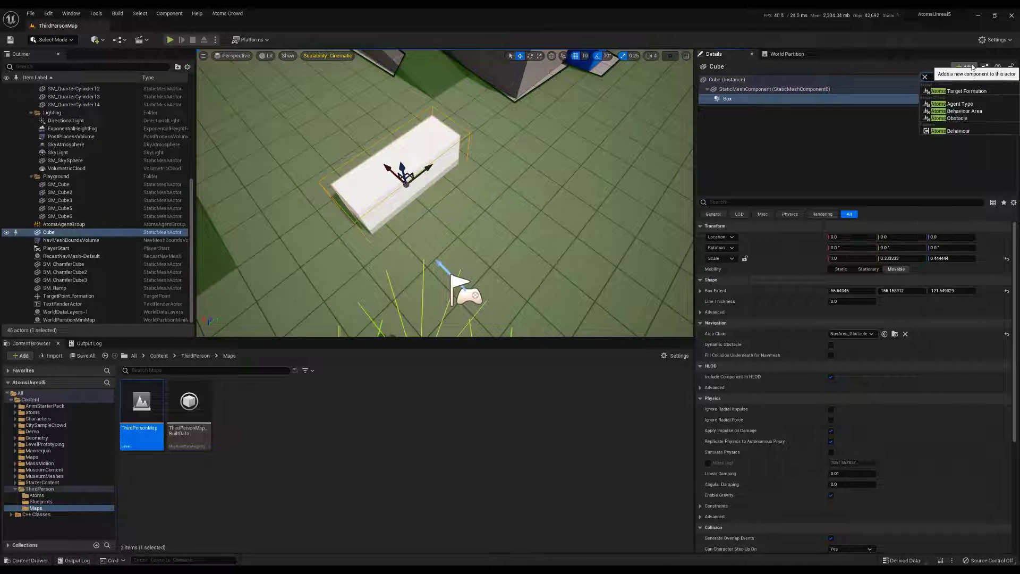
click(951, 120)
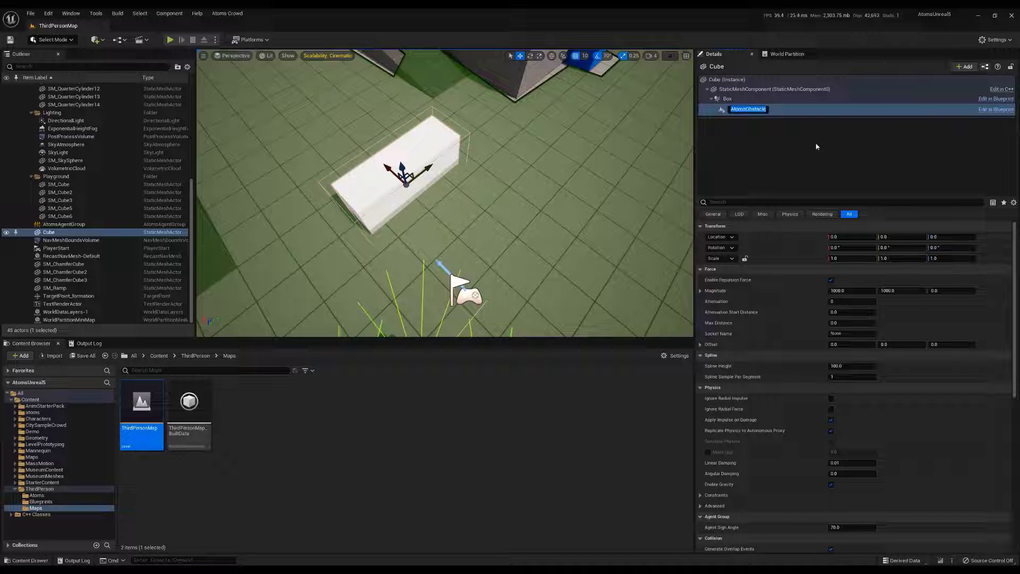
click(739, 112)
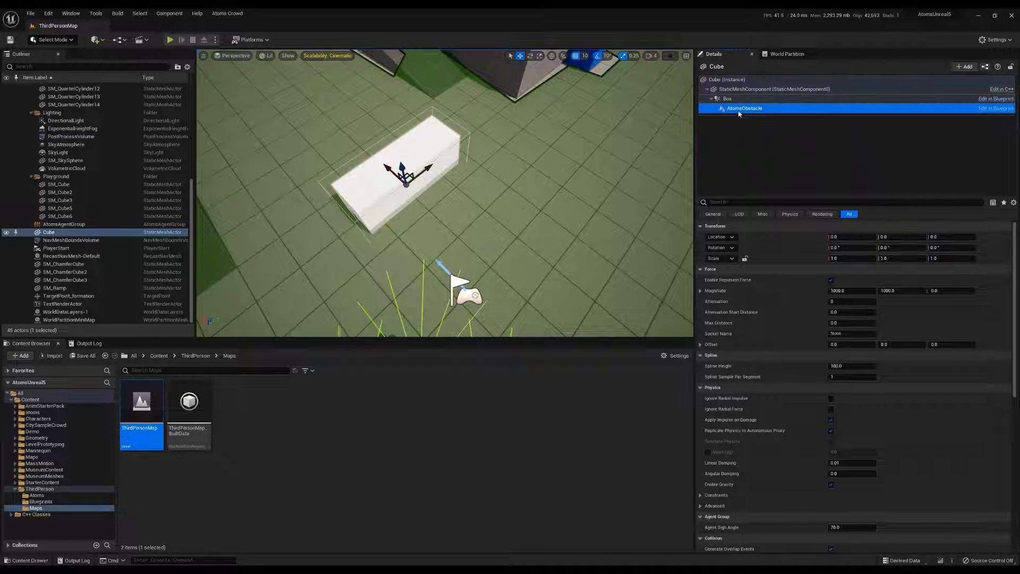
Expand the Obstacle Avoidance entry's behaviour settings in the agent group's ContextSteering_Behaviour1
right_drag(447, 186, 433, 226)
scroll(458, 166, down, 3)
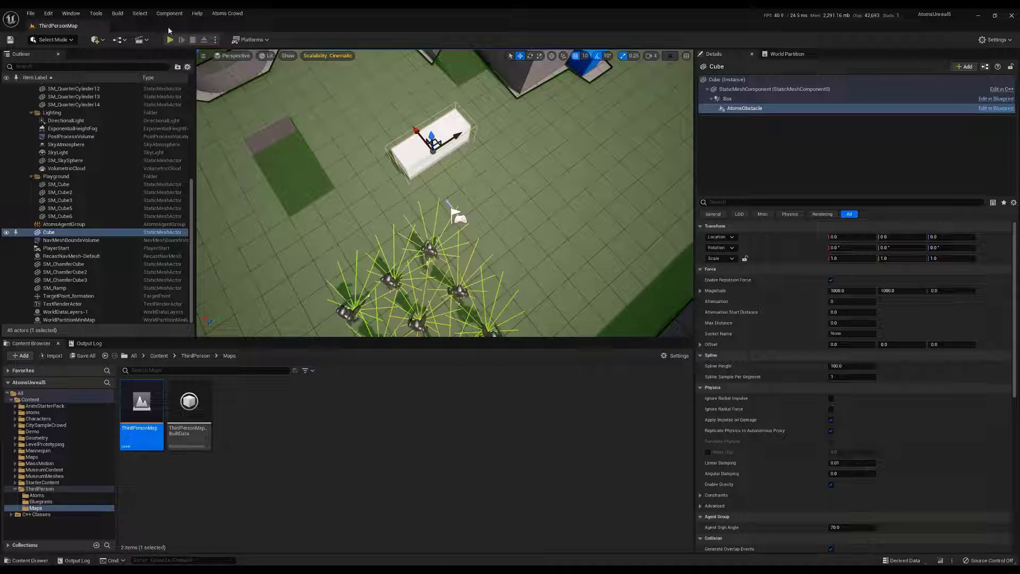
click(368, 296)
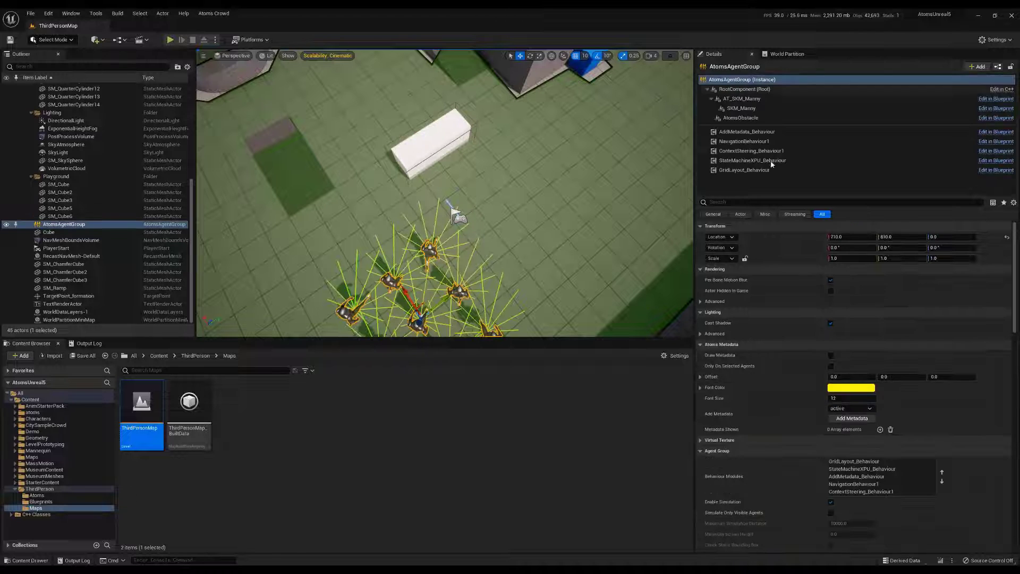
click(755, 152)
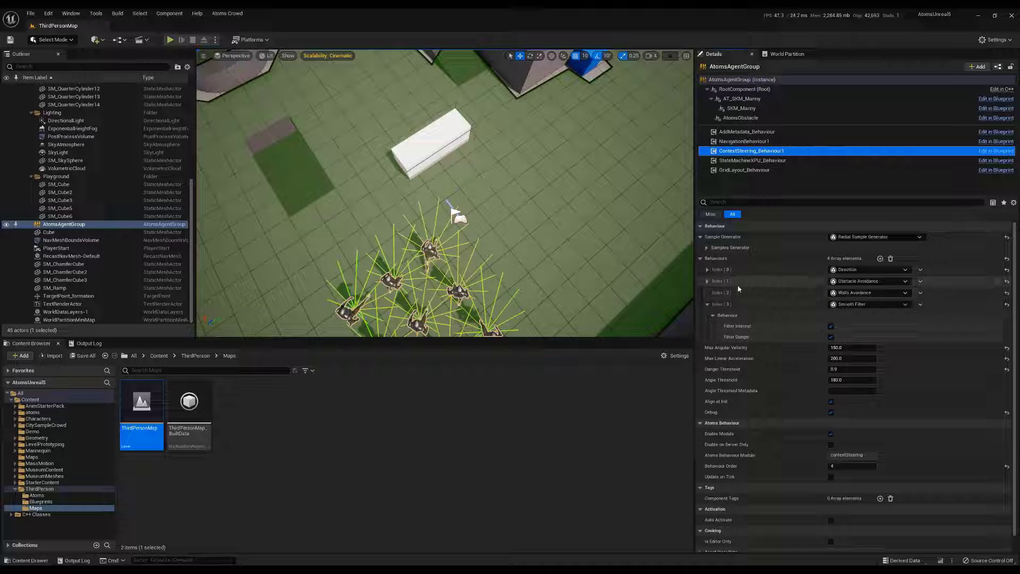
click(707, 281)
click(713, 292)
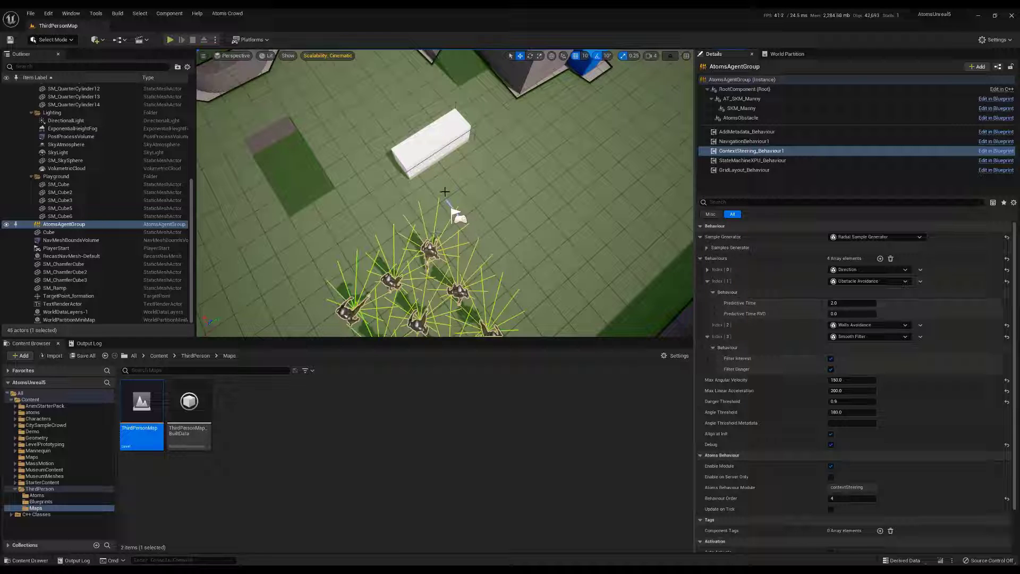
Play the level to watch how the crowd moves around the white block, and end the session
click(170, 39)
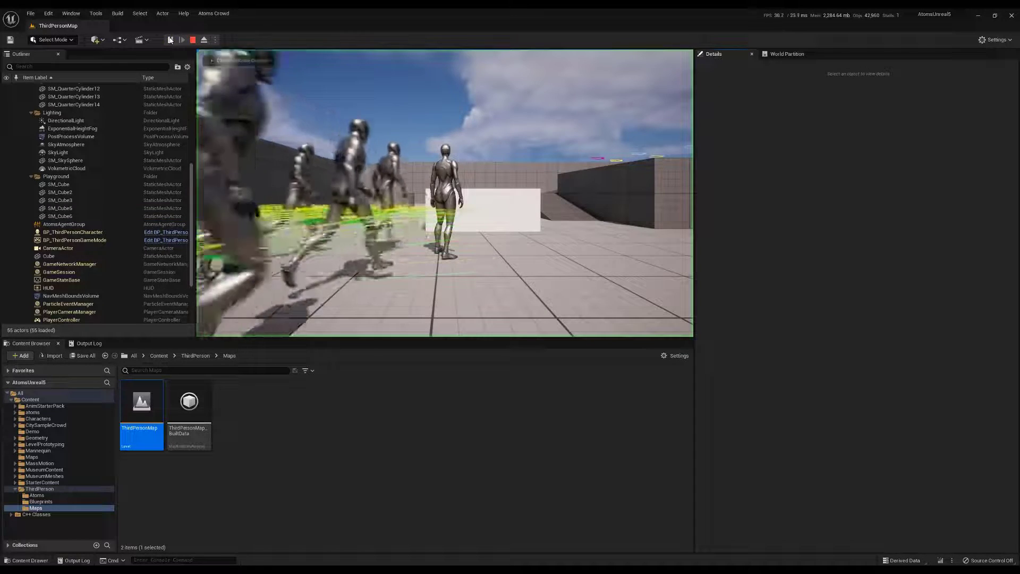
click(410, 190)
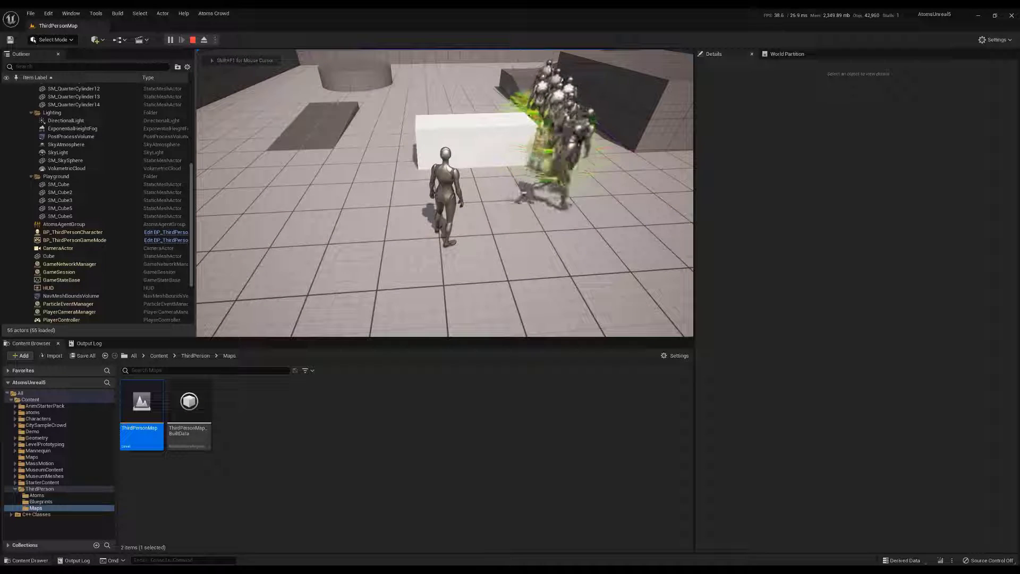
key(w)
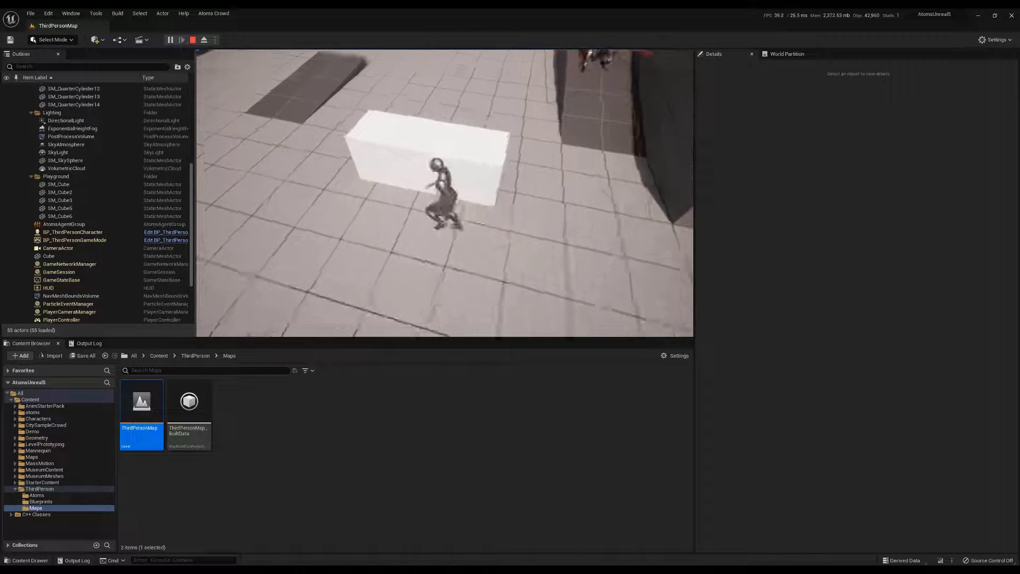
key(Escape)
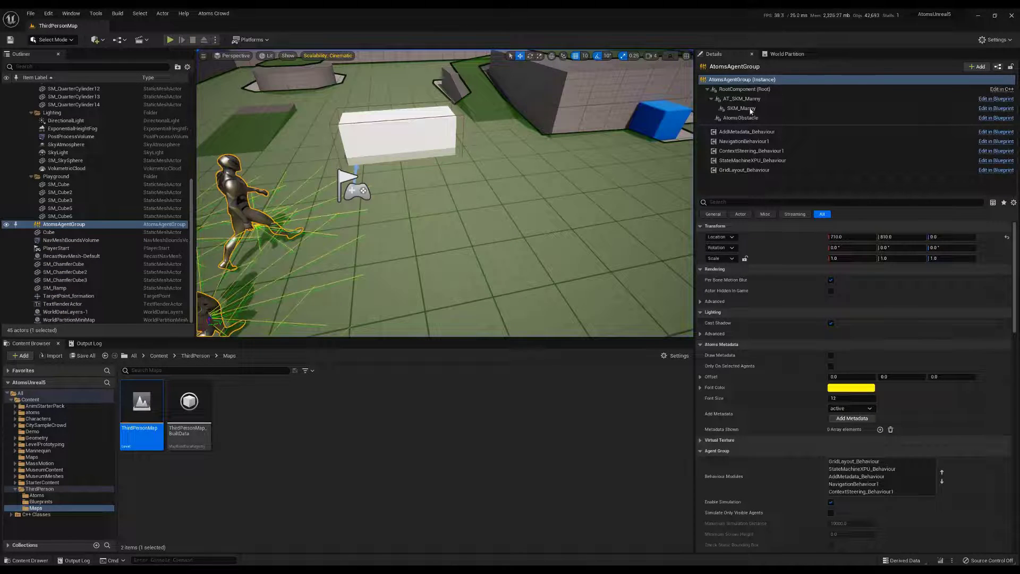
Delete the AtomsObstacle component from the AtomsAgentGroup and select the AtomsObstacle component on the Cube
click(743, 118)
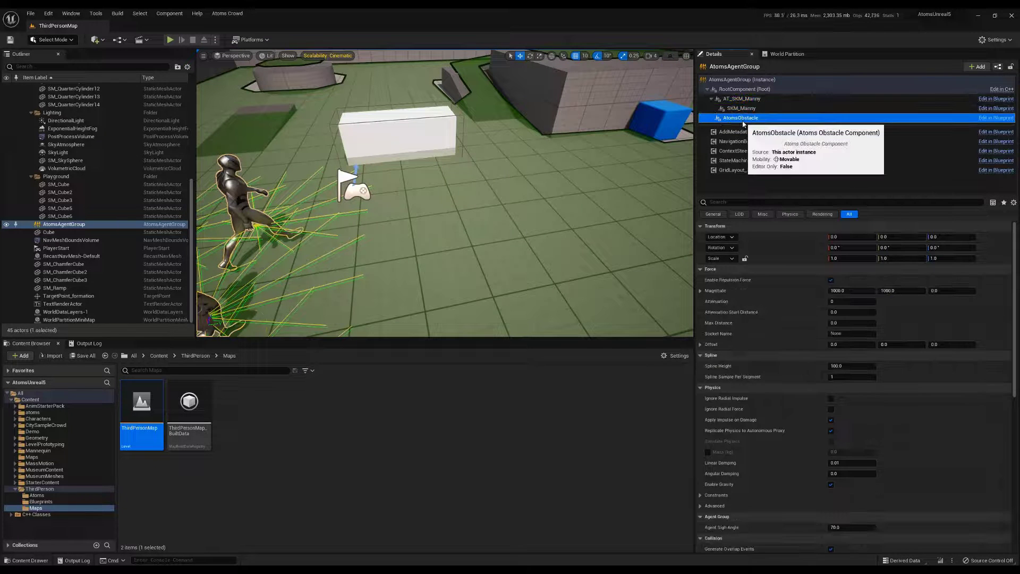
key(Delete)
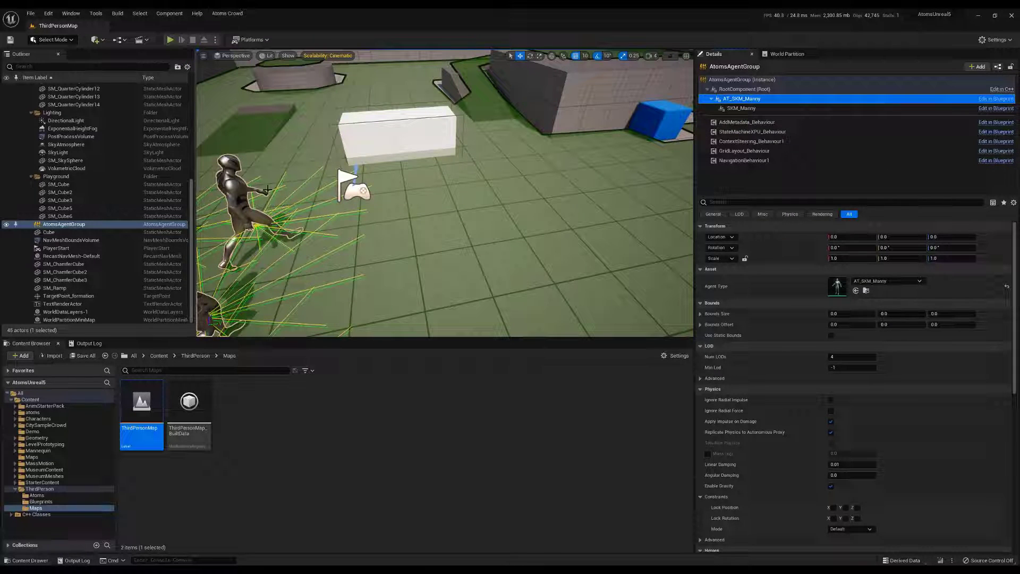
key(Down)
click(403, 146)
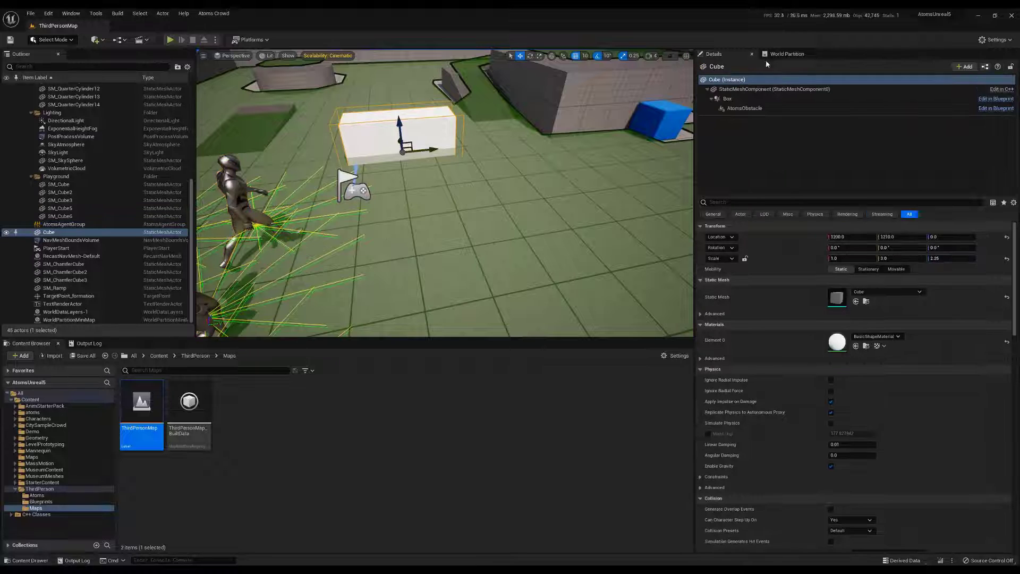
click(771, 108)
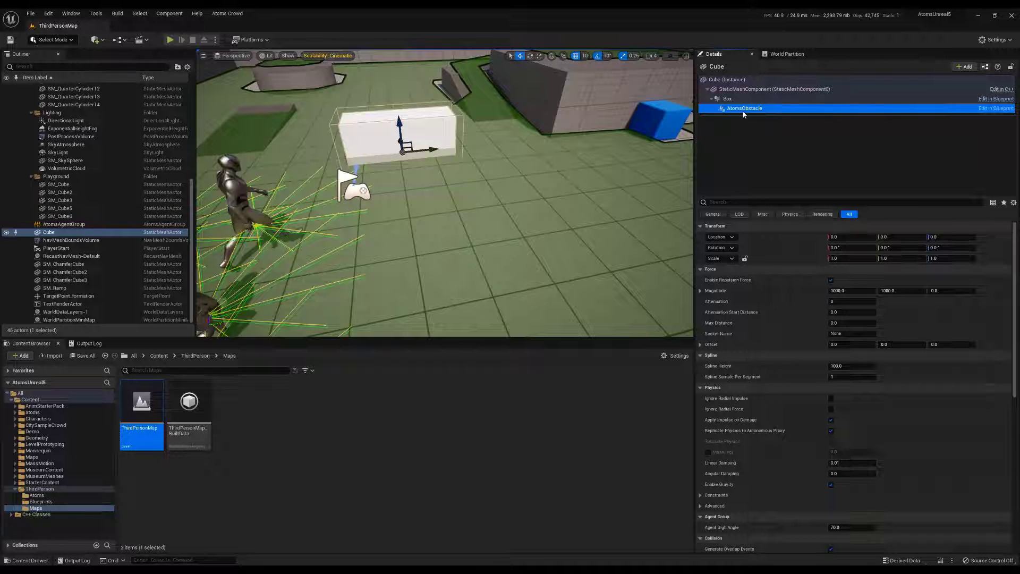
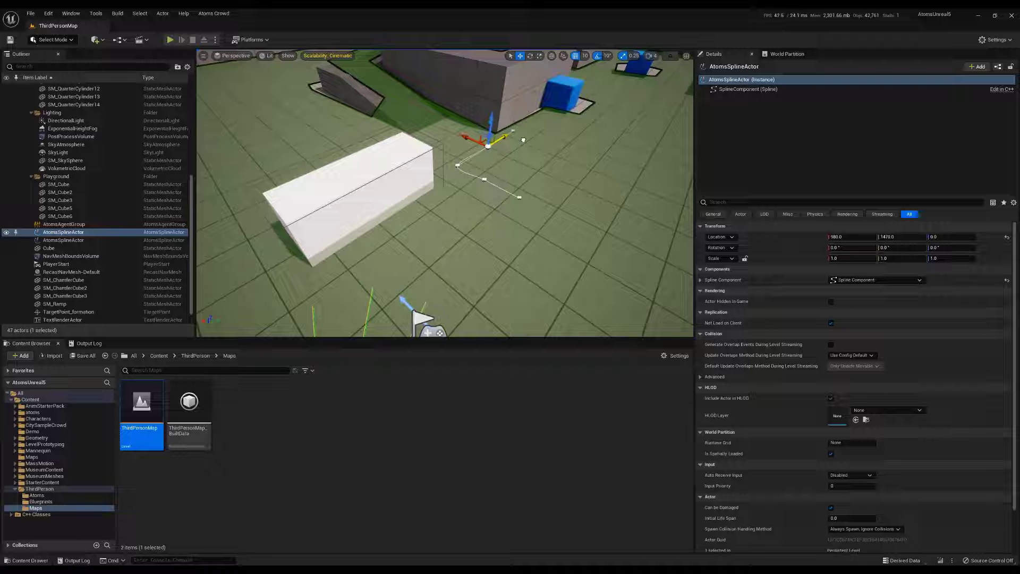
Extend the AtomsSplineActor's curve into a nearly closed loop with added points and move the actor farther from the white block
alt+drag(470, 137, 525, 188)
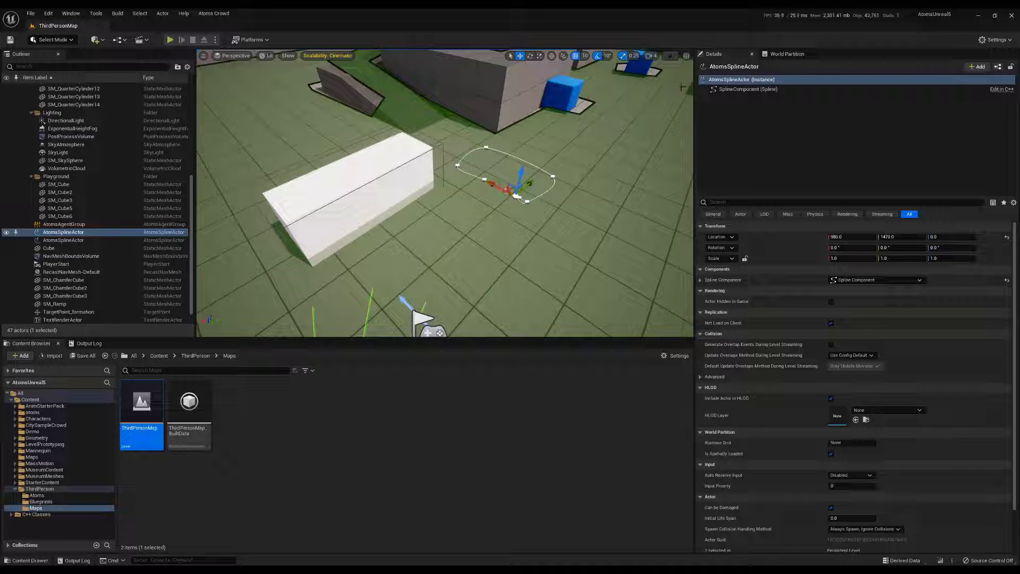
double_click(733, 80)
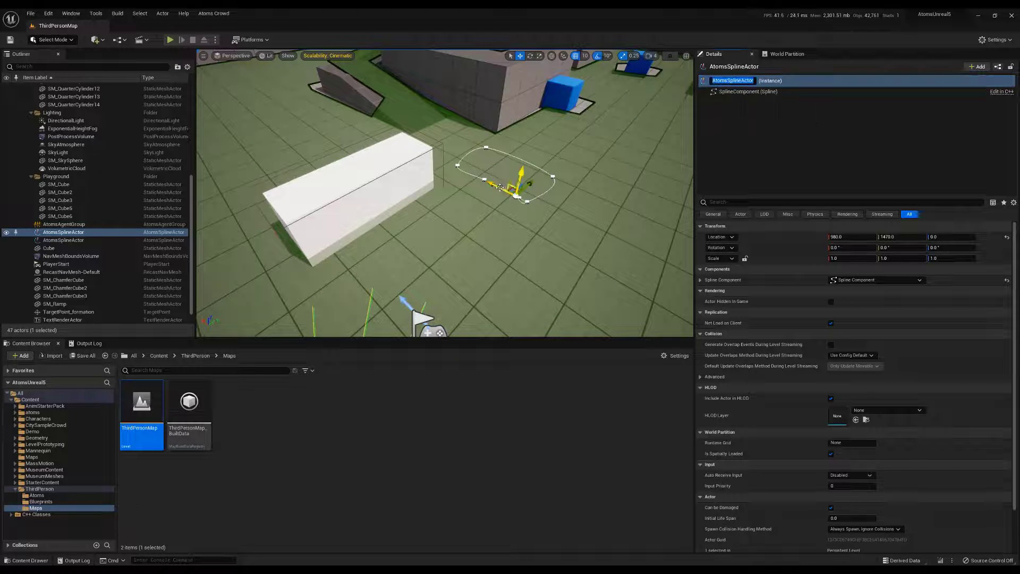
key(Escape)
click(82, 199)
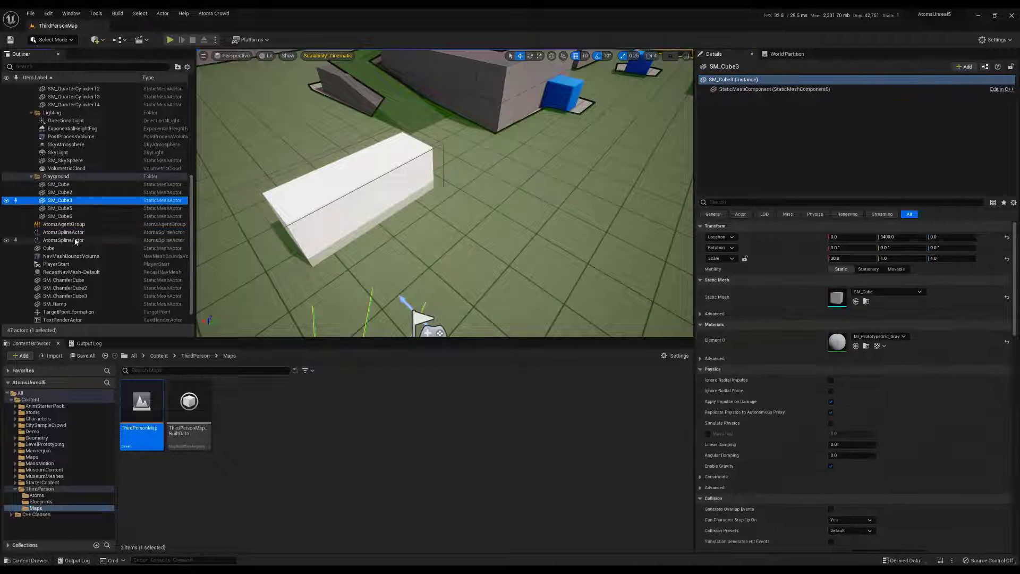
click(75, 224)
click(73, 233)
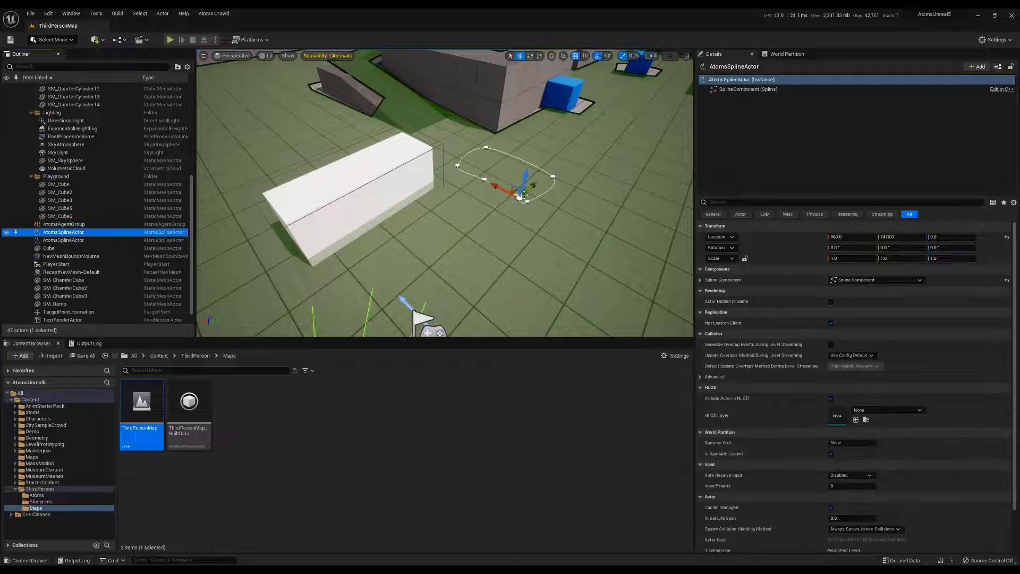
drag(494, 186, 535, 198)
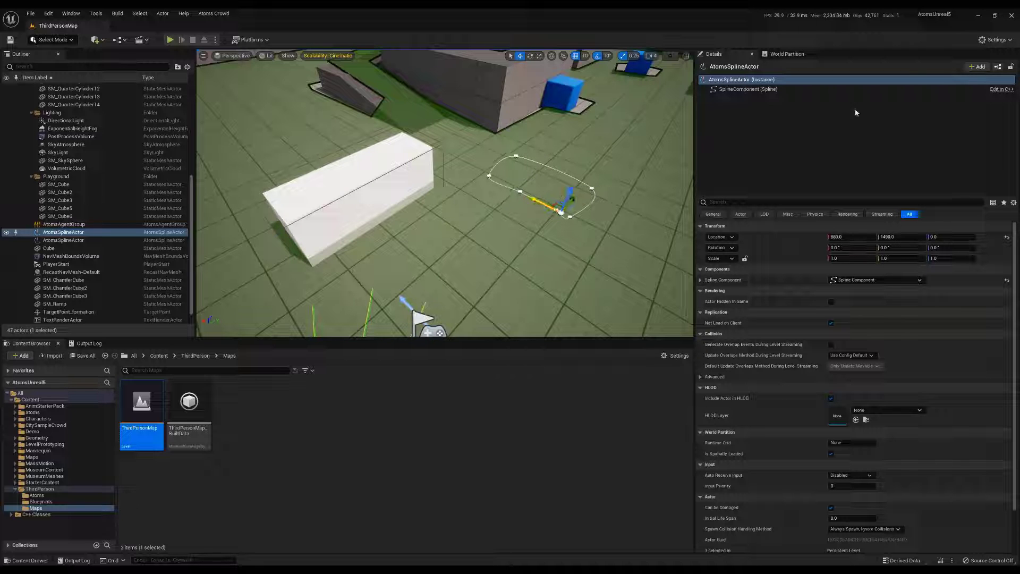
Add an Atoms Obstacle component beneath the AtomsSplineActor's SplineComponent
click(765, 90)
click(977, 67)
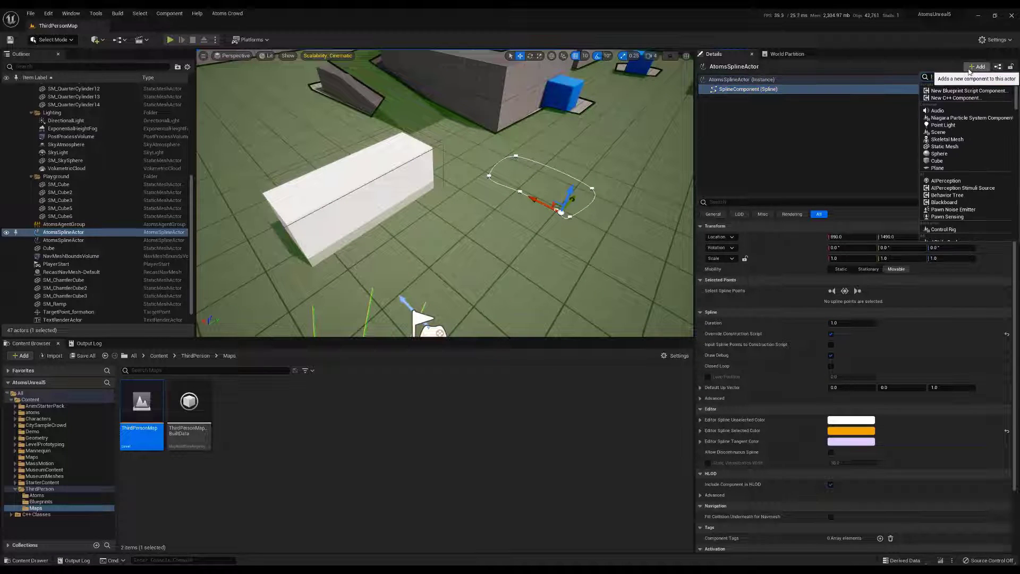
text(atom)
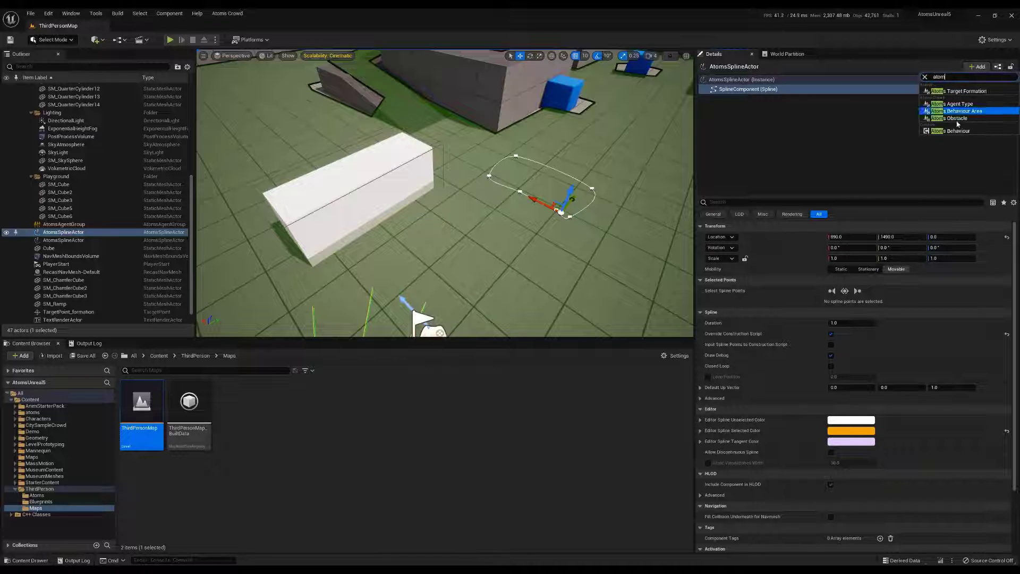
click(959, 119)
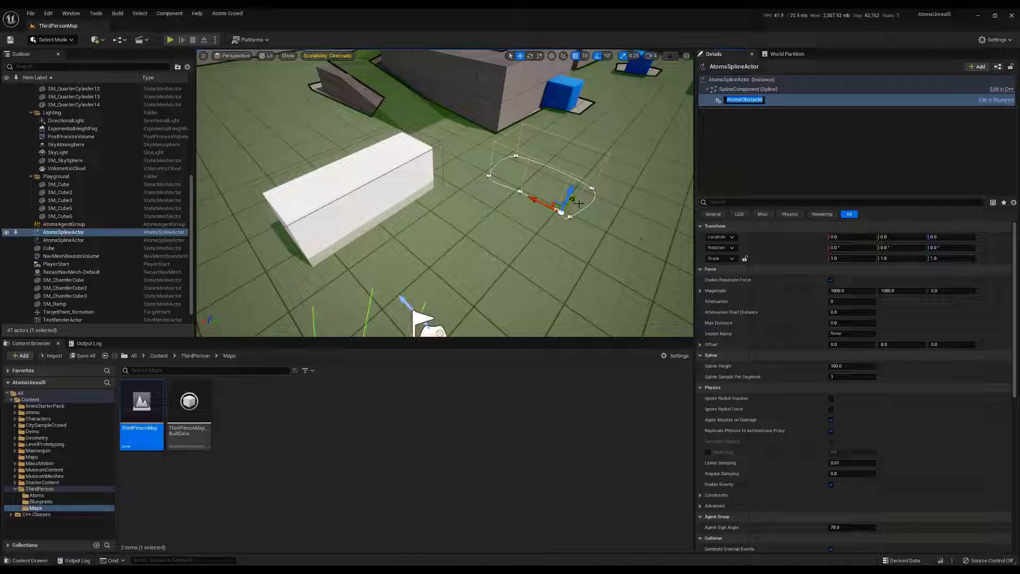
Keep the default name for the new AtomsObstacle component and set its Spline Sample Per Segment to 3
key(Return)
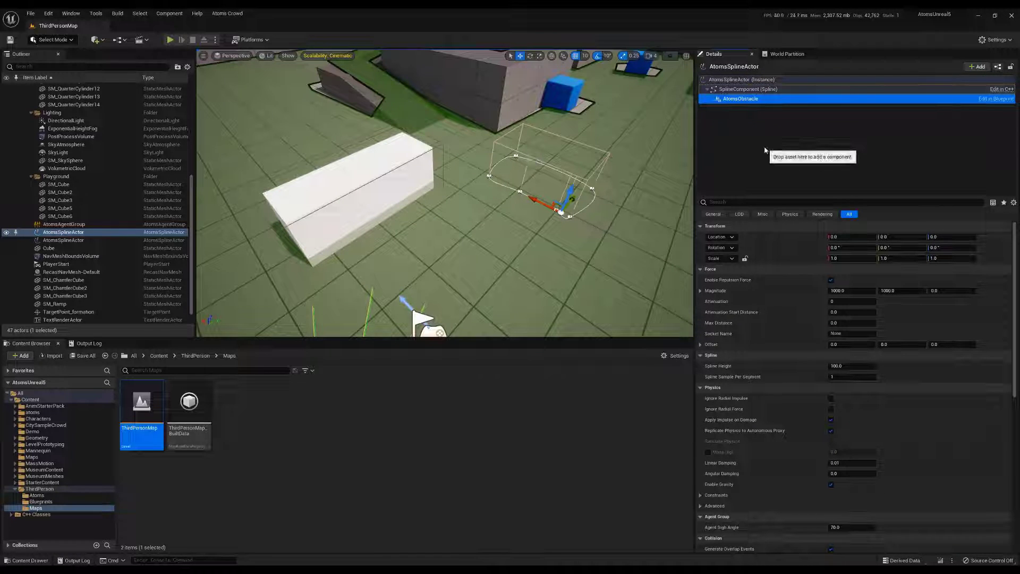
click(742, 89)
click(743, 99)
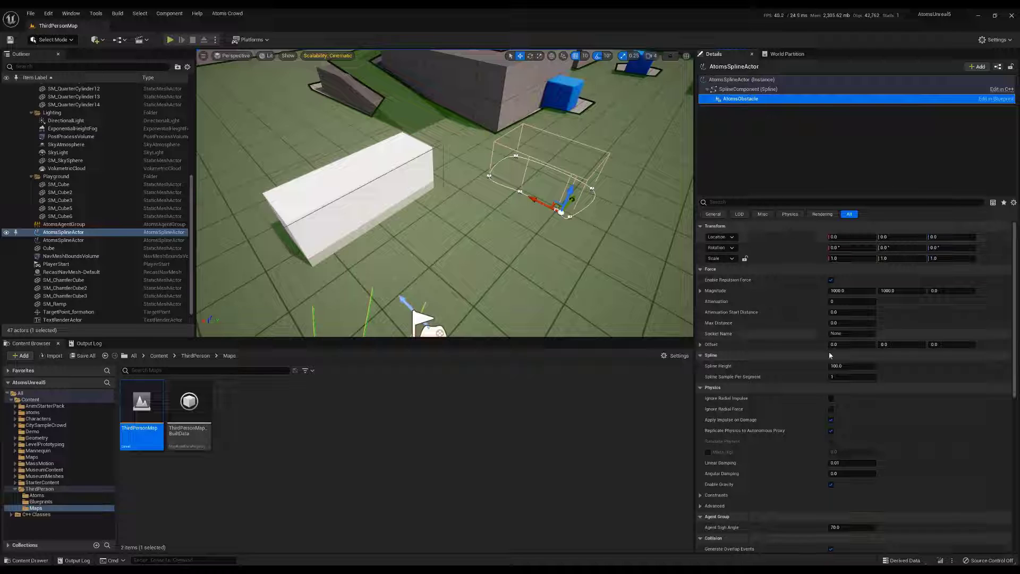
click(838, 377)
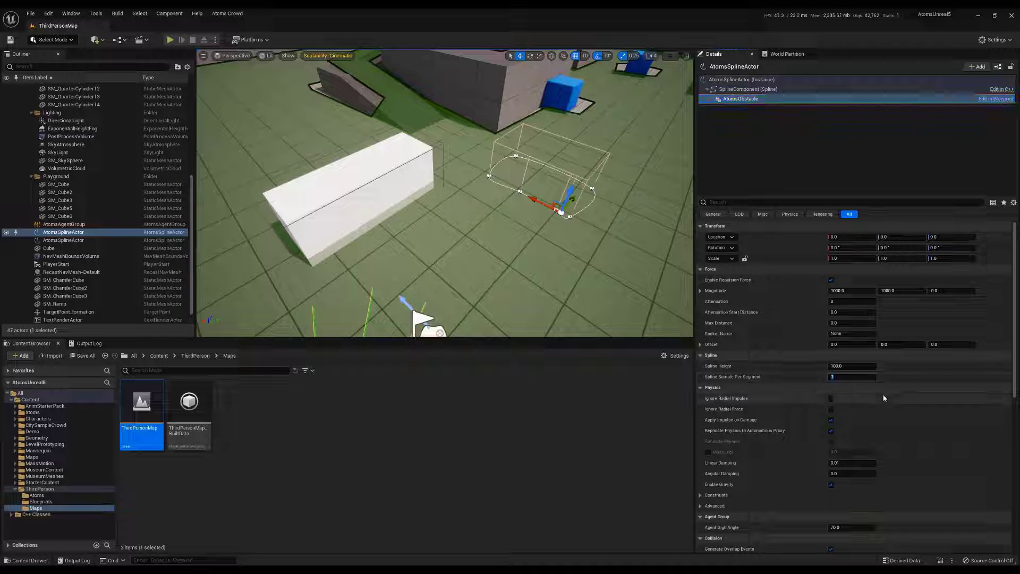
text(2)
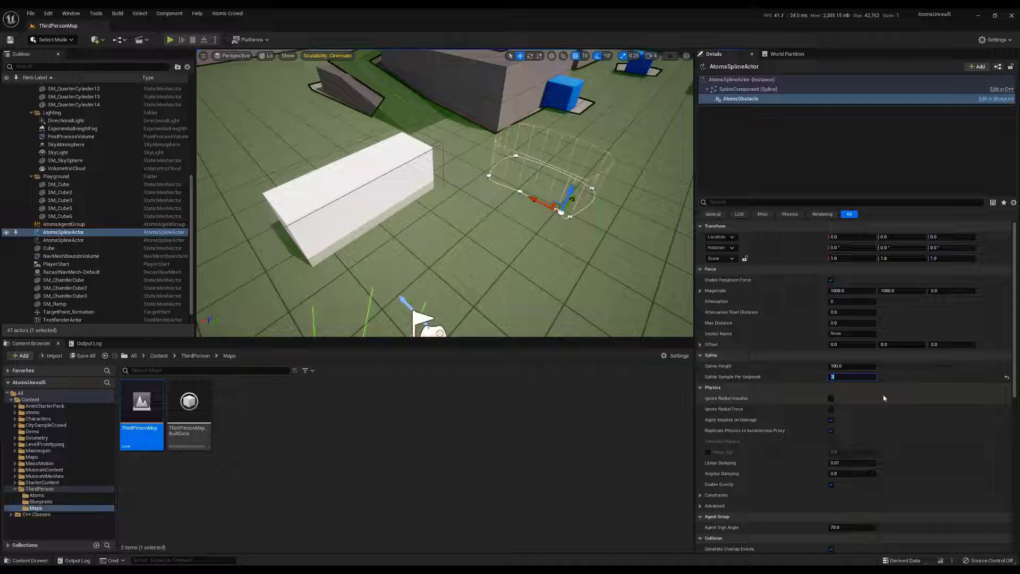
text(8)
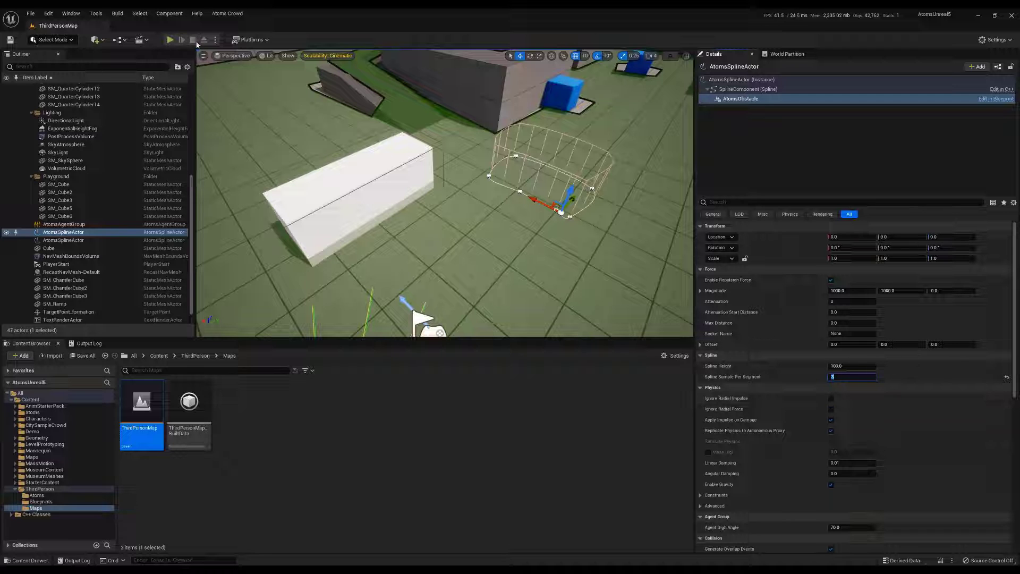
Play the level to watch how the crowd reacts to the spline obstacle and the white block, and end the session
click(170, 40)
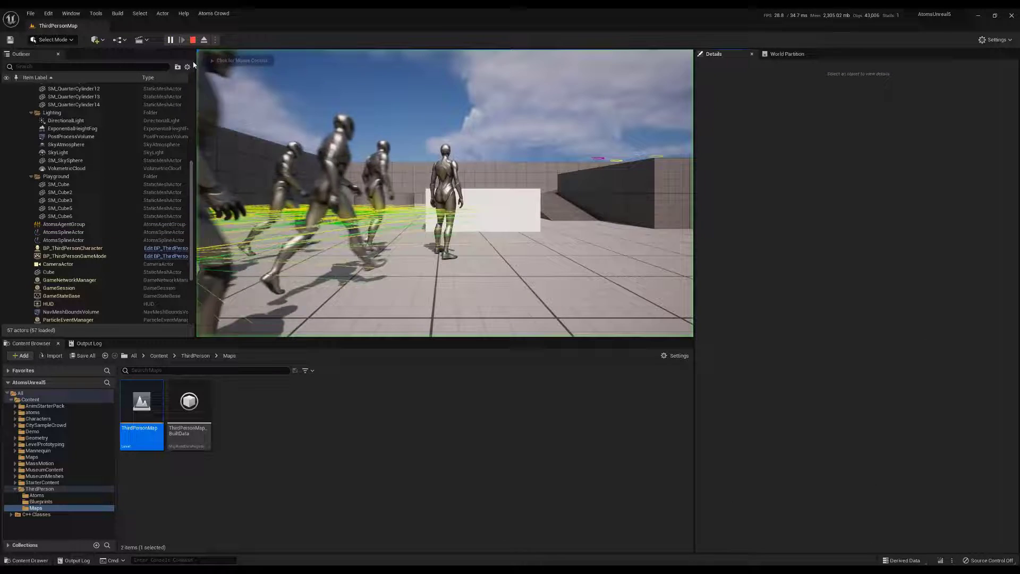
click(576, 249)
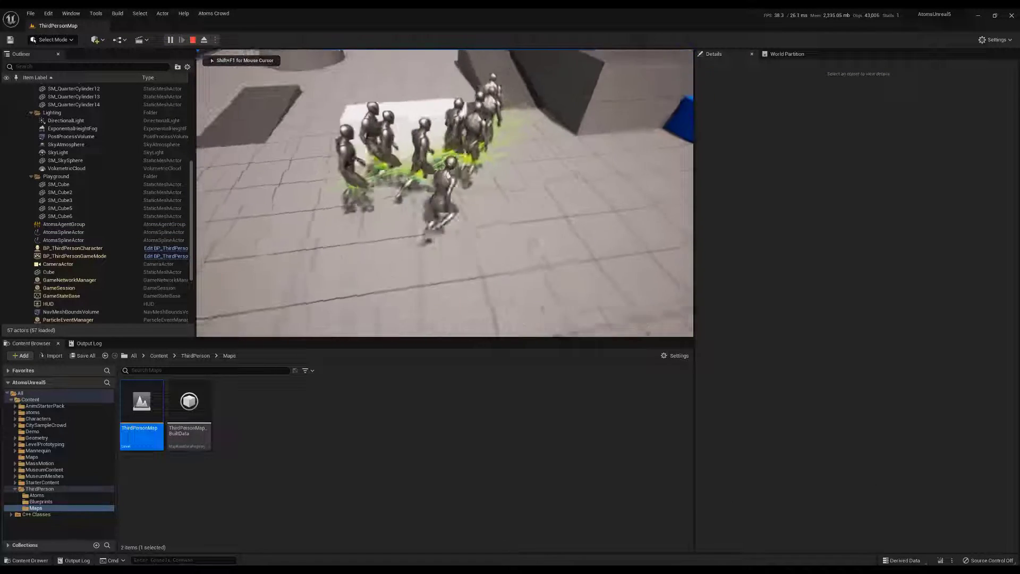
key(w)
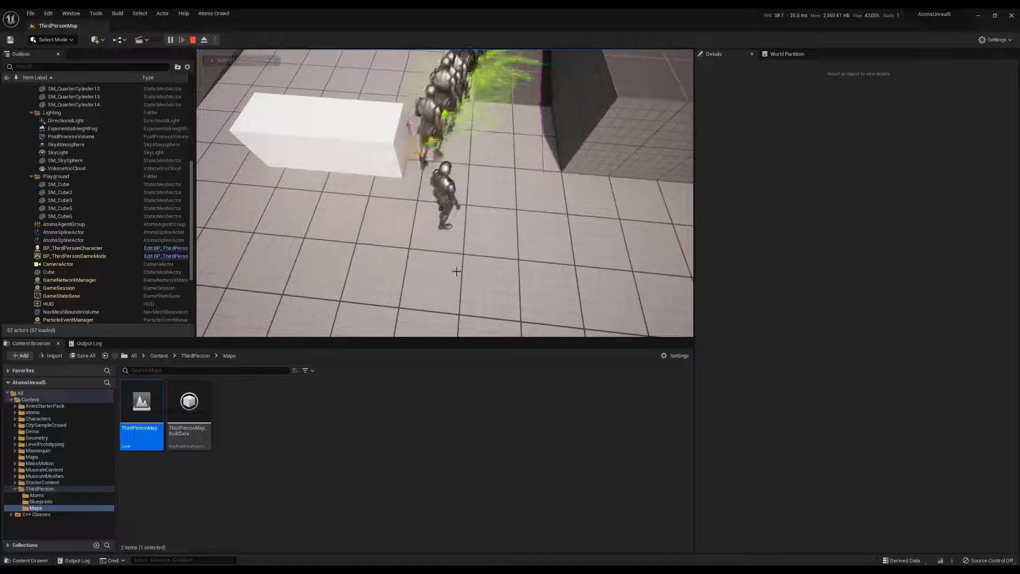
key(Escape)
Move the white Cube along its long side, farther away from the spline obstacle
click(377, 160)
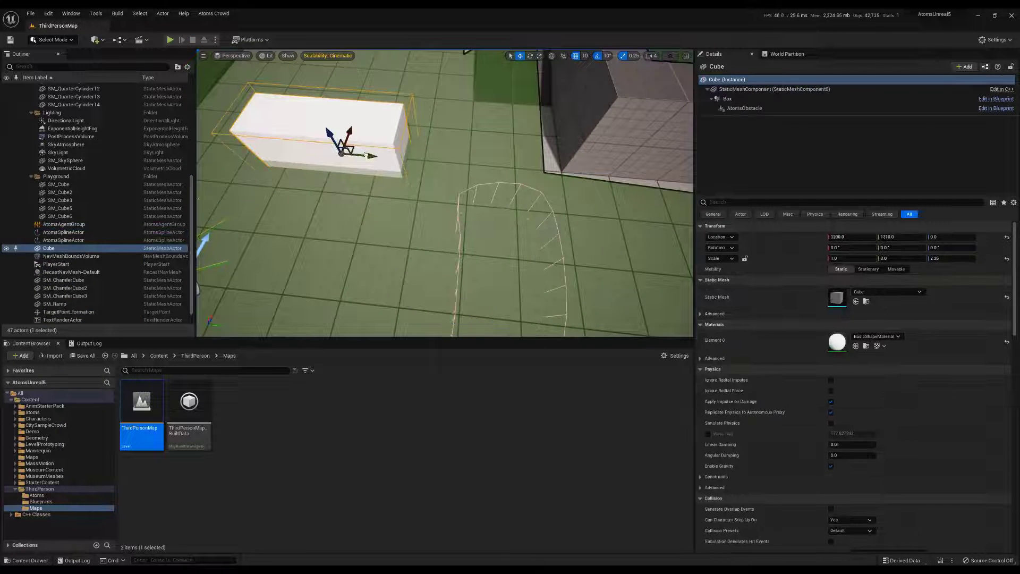
drag(366, 155, 272, 157)
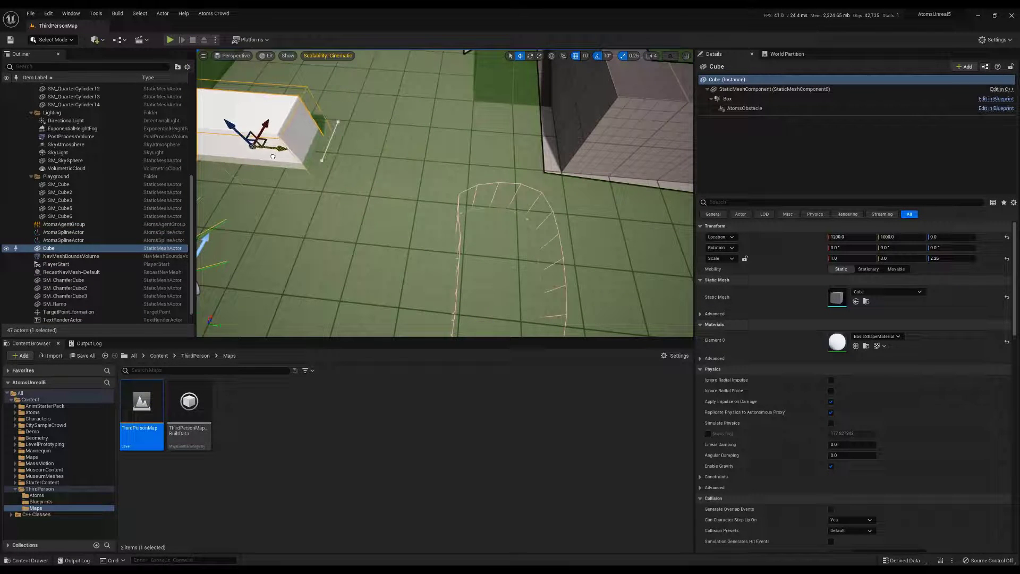
Delete the AtomsSplineActor that has no obstacle component and move the remaining one nearer the white block, to about X 1020, Y 1340
click(66, 239)
scroll(330, 242, down, 3)
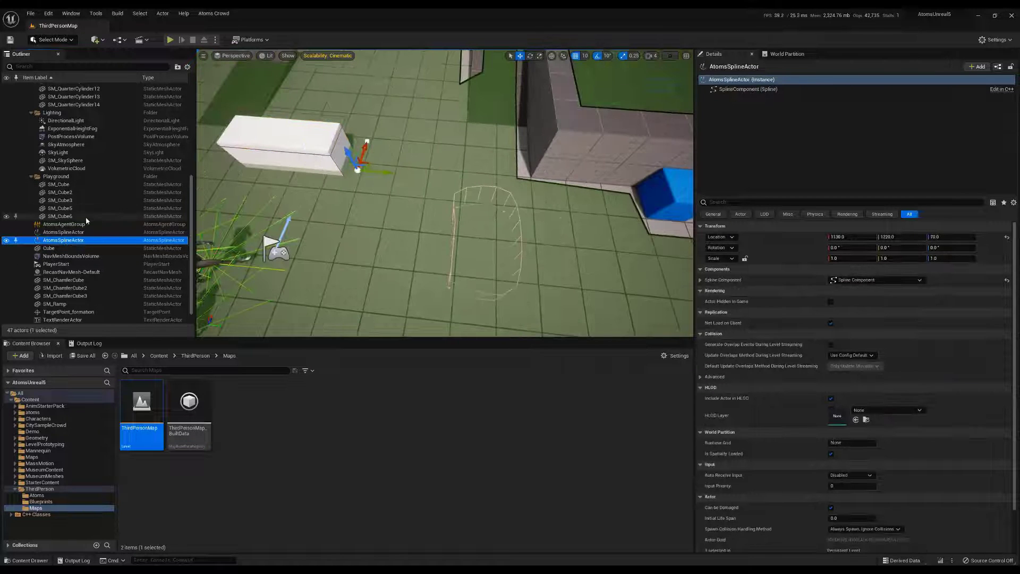
click(85, 219)
click(75, 242)
key(Delete)
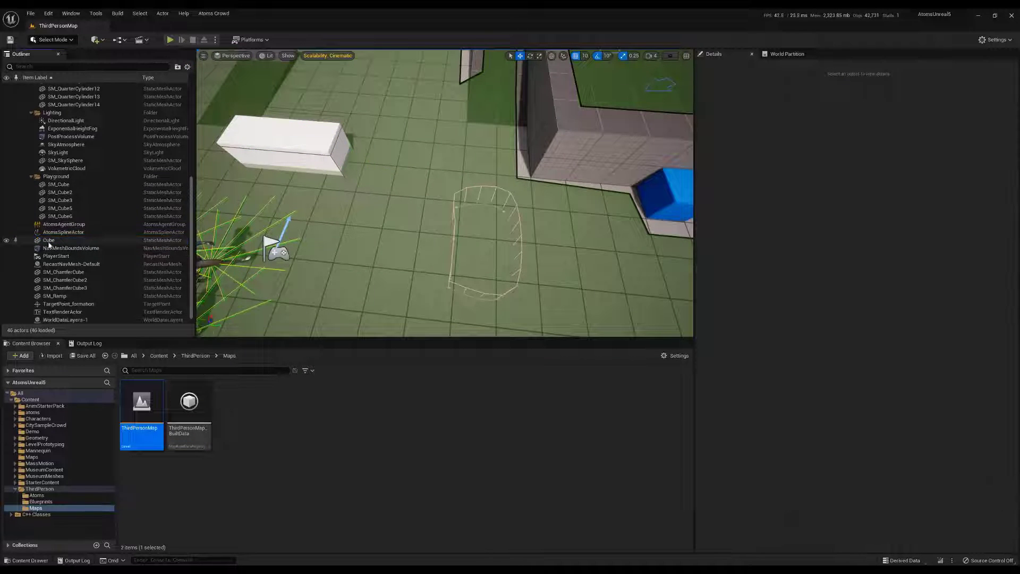
click(66, 232)
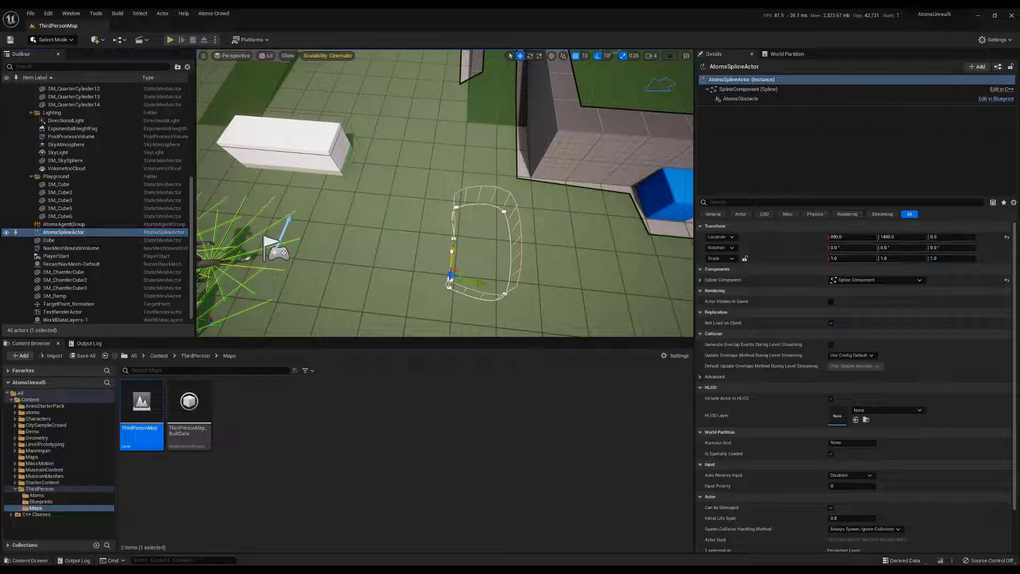
drag(451, 254, 332, 167)
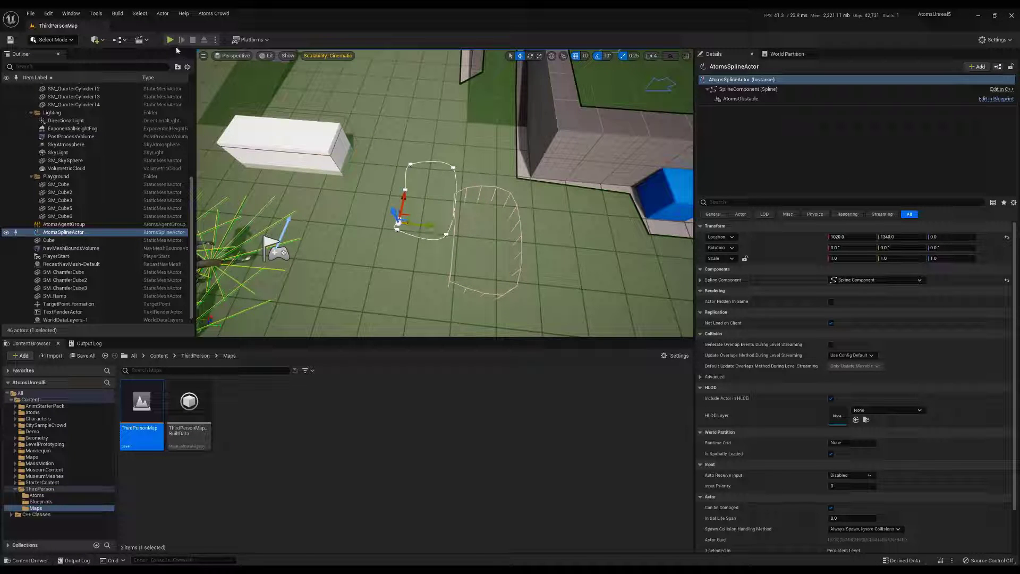
Play the level to observe the crowd passing between the white block and the moved spline, and end the session
click(170, 40)
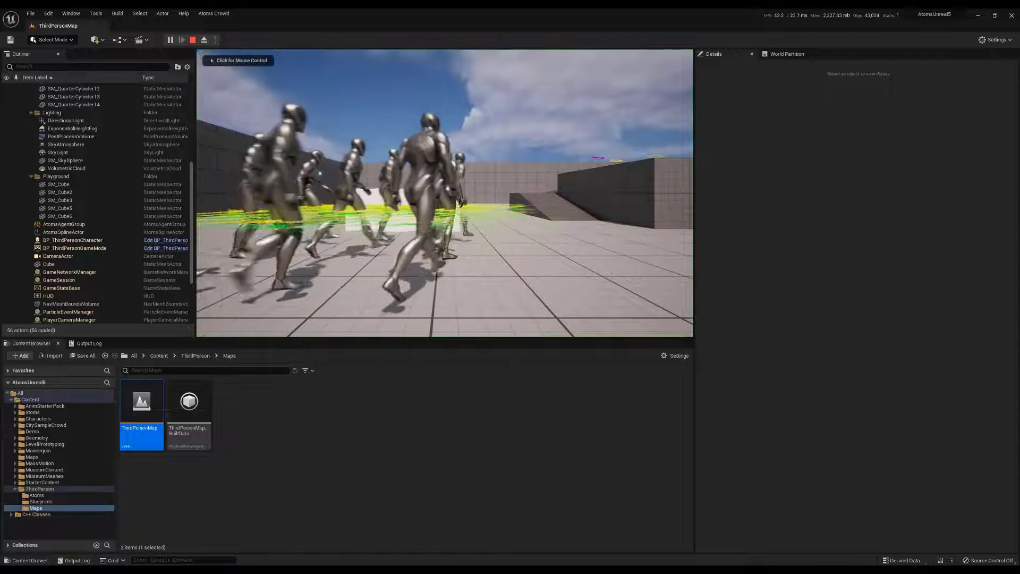
click(320, 173)
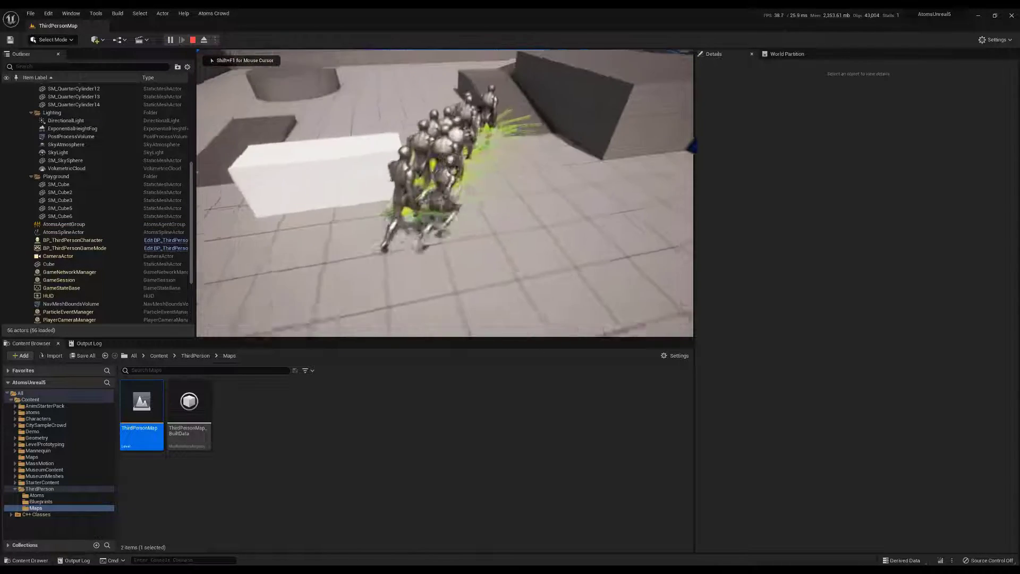
key(w)
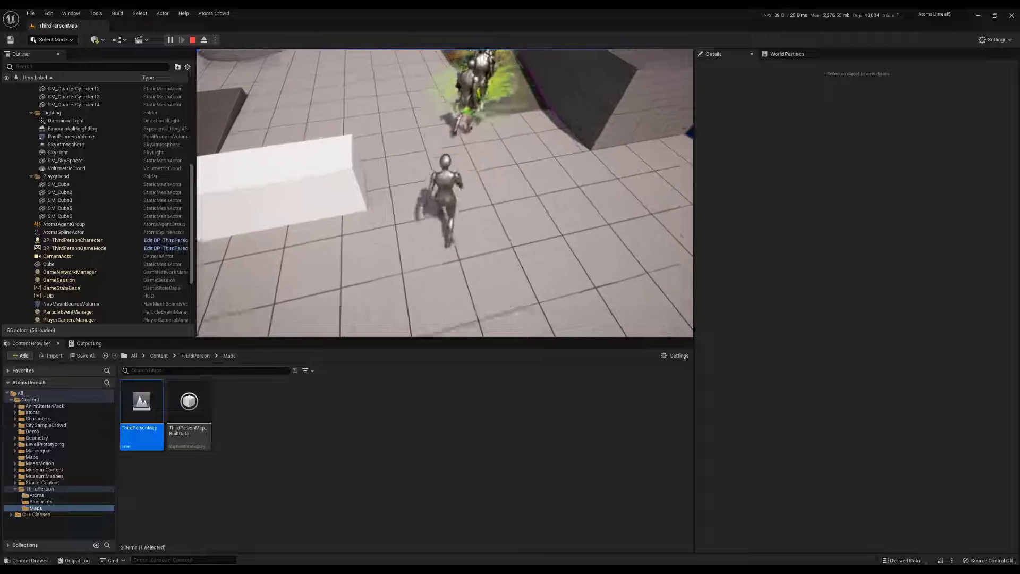
key(s)
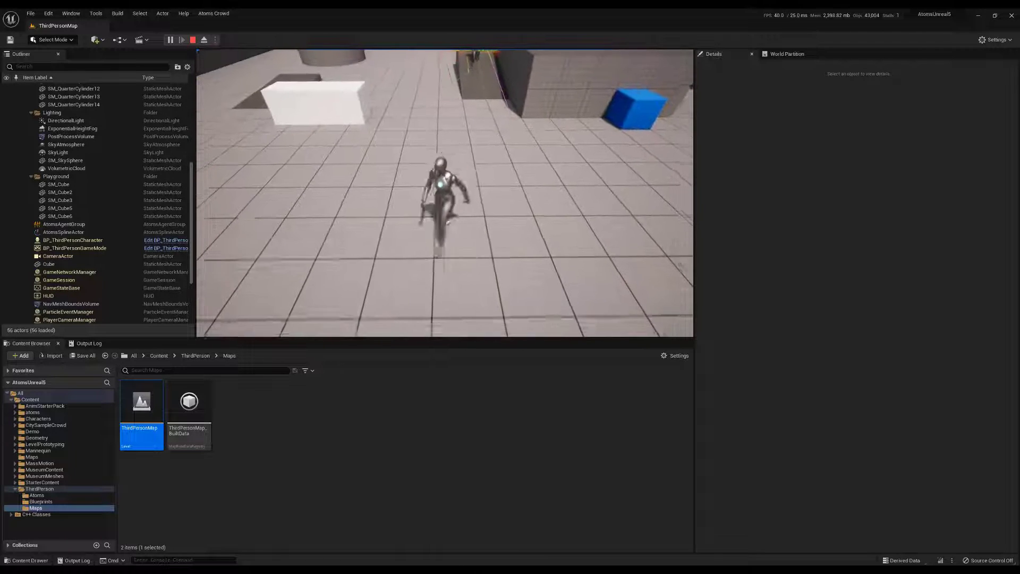
key(Escape)
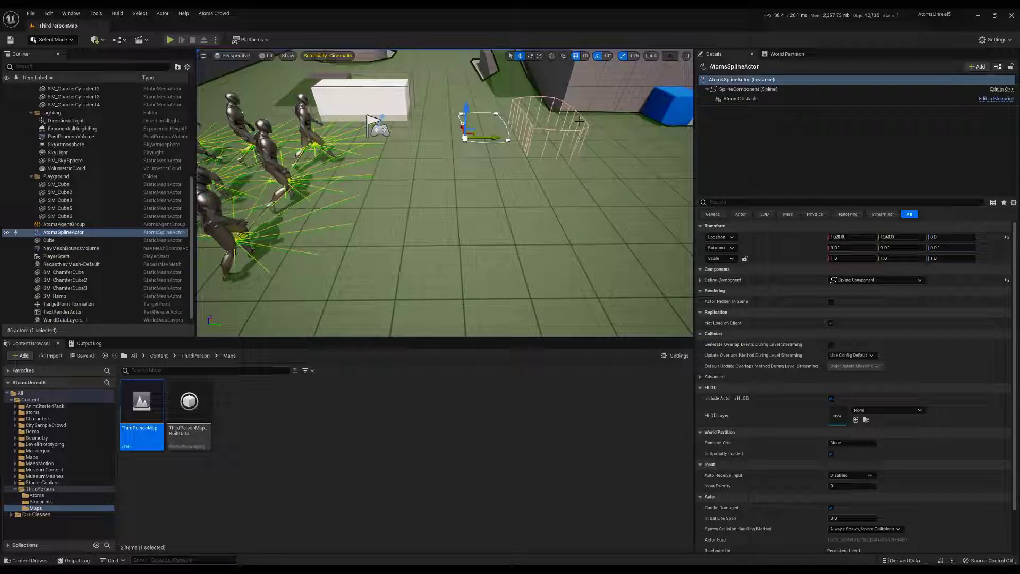
Re-enter 3 as the Spline Sample Per Segment of the AtomsSplineActor's AtomsObstacle to refresh the obstacle at the spline's new position
click(740, 98)
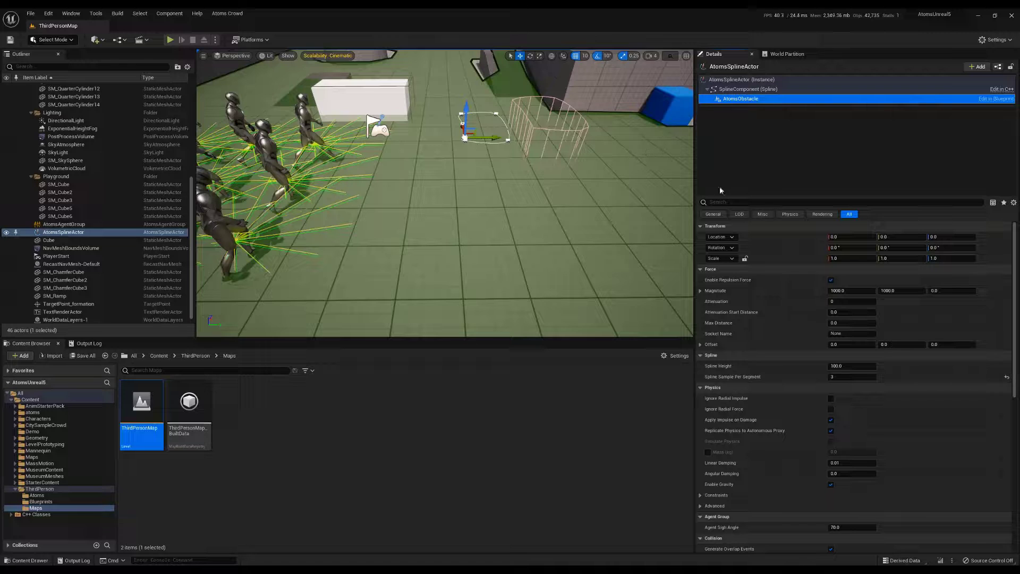
click(850, 377)
text(2)
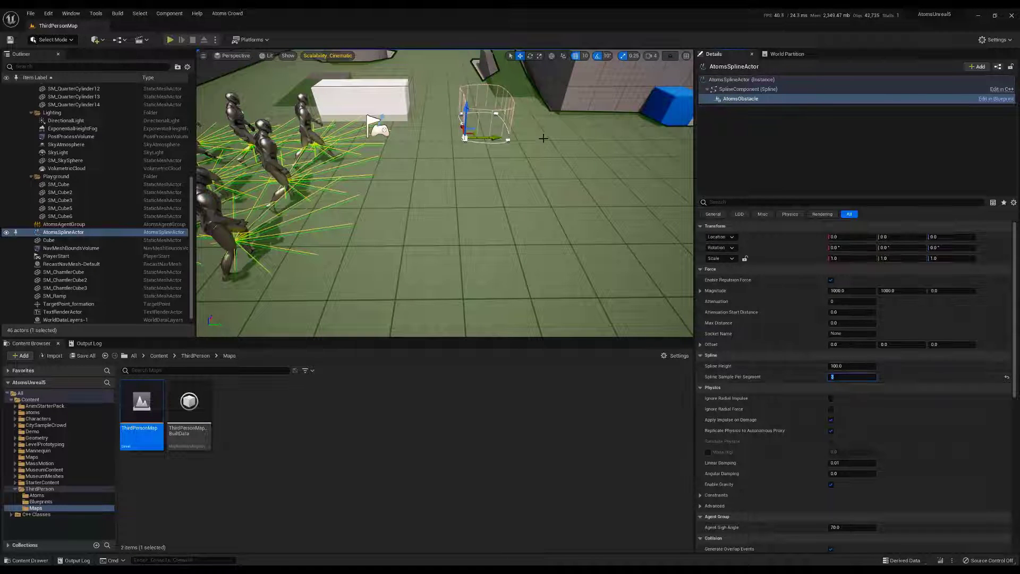
Select the AtomsAgentGroup and play the level again to follow the crowd past the refreshed spline obstacle, ending the session after the test
right_drag(455, 112, 448, 139)
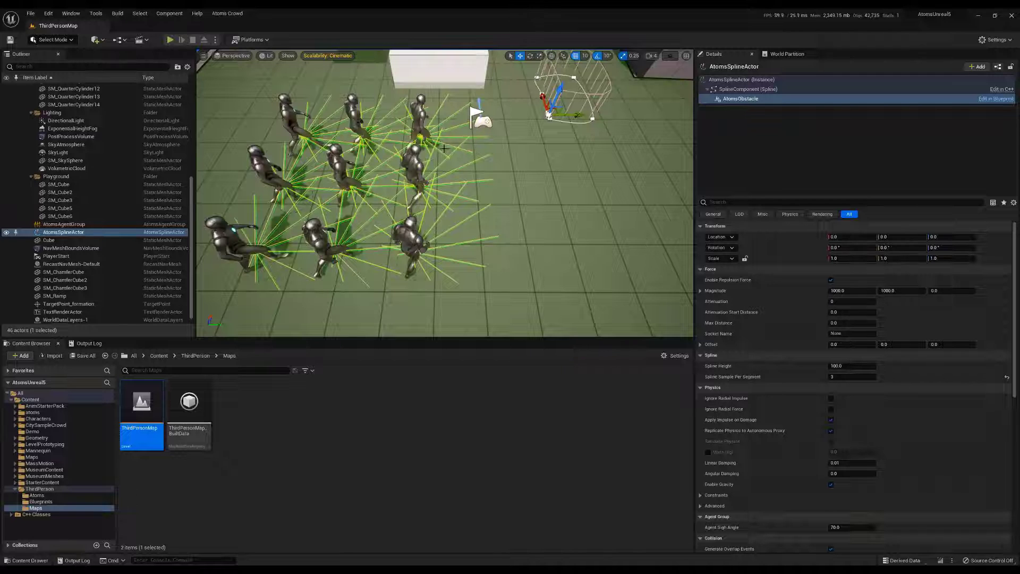
click(417, 169)
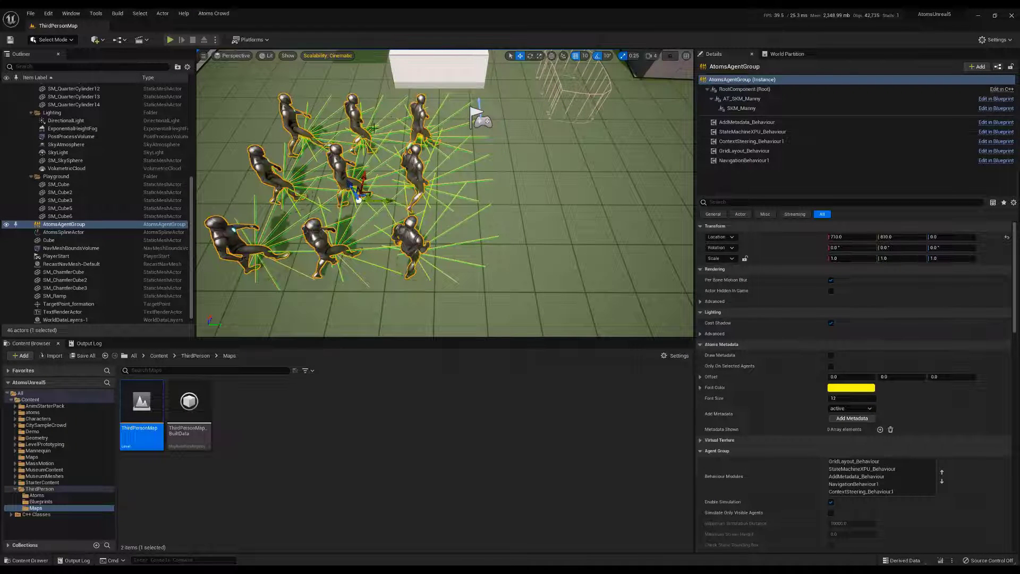
right_drag(445, 194, 449, 152)
click(170, 40)
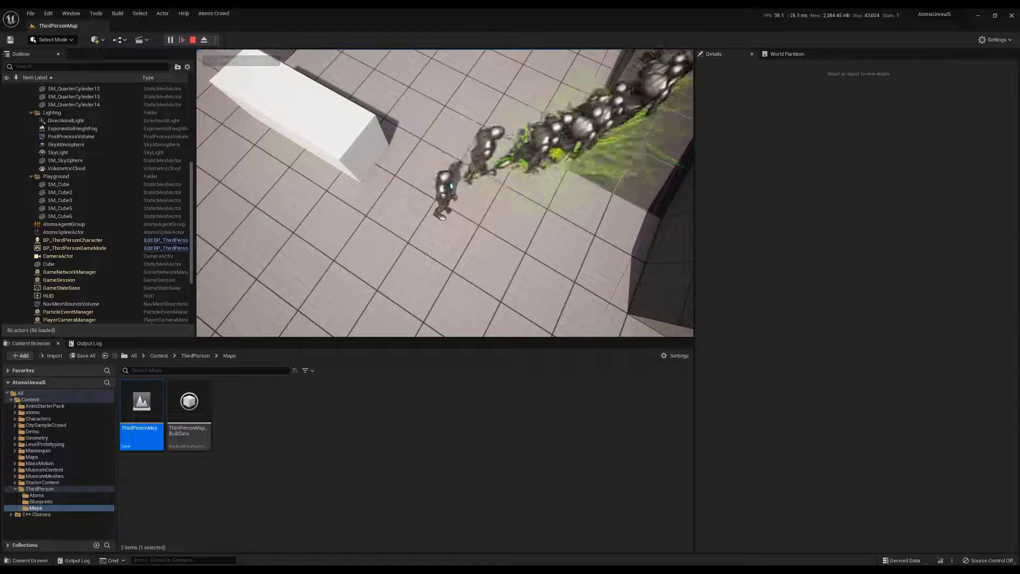
key(d)
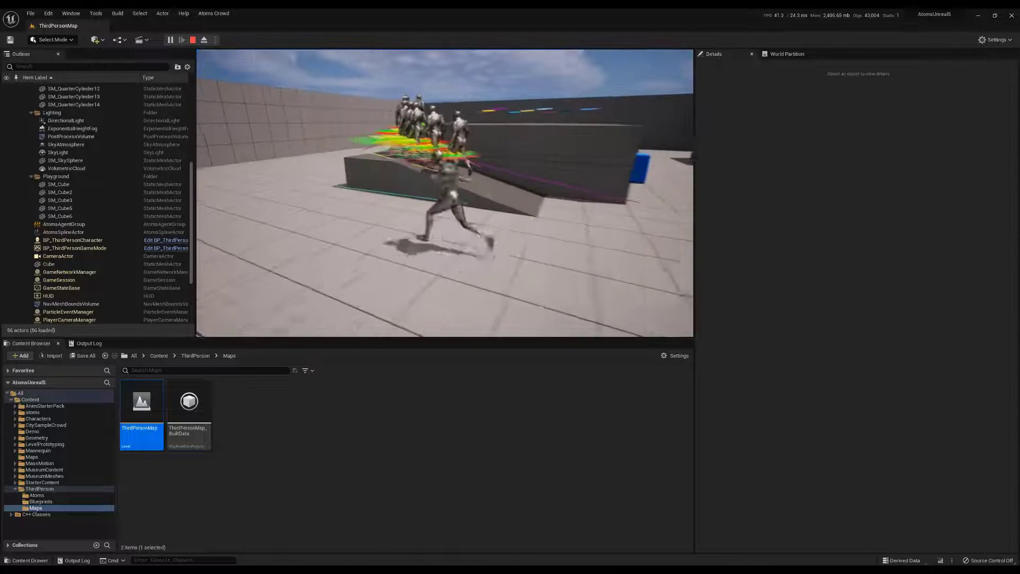
key(s)
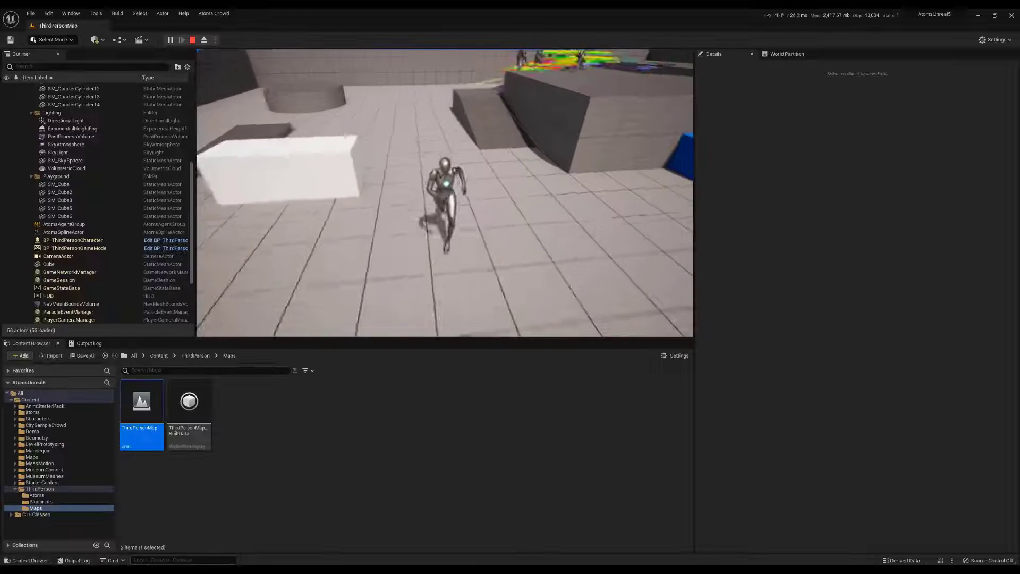
key(Escape)
Add an Atoms Obstacle component to the AtomsAgentGroup and select it beneath the RootComponent
right_drag(385, 163, 333, 204)
key(s)
key(w)
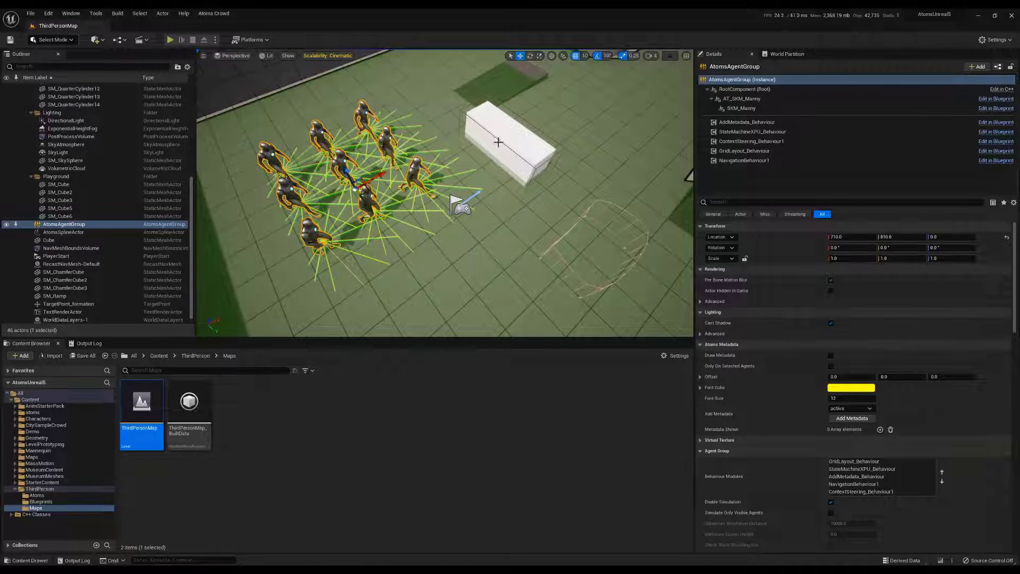
click(977, 67)
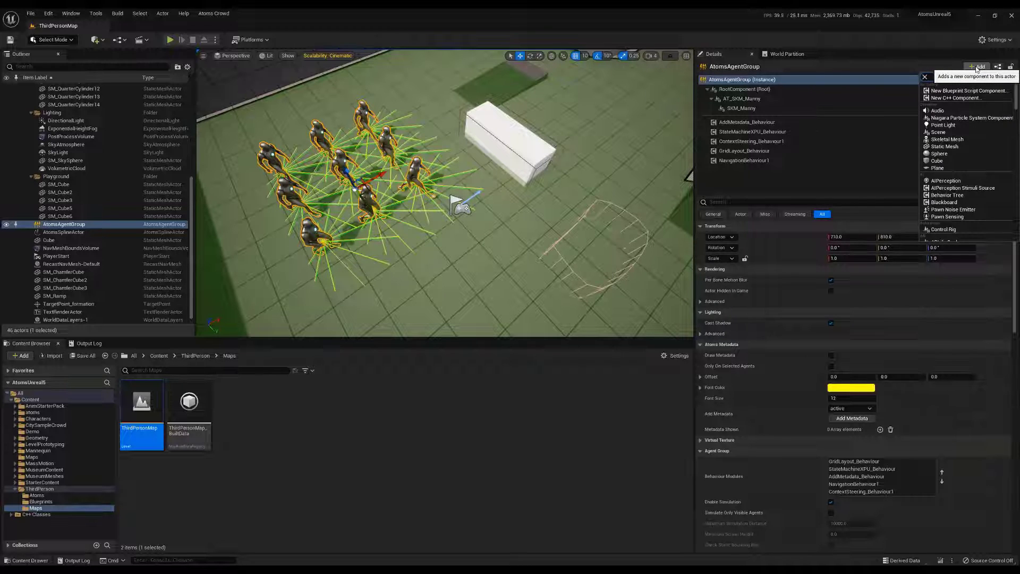
text(atoms)
click(952, 118)
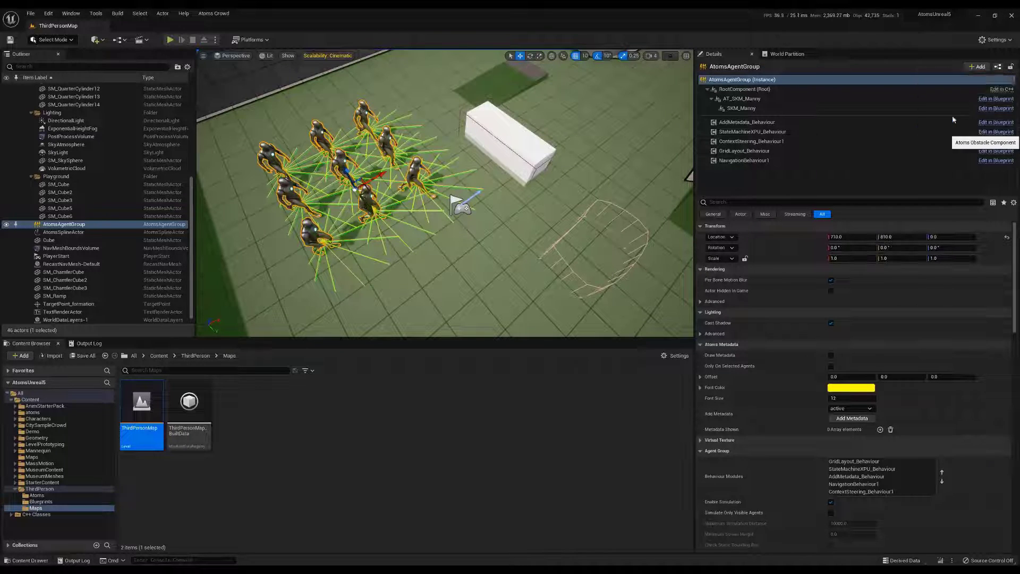
click(752, 108)
click(744, 118)
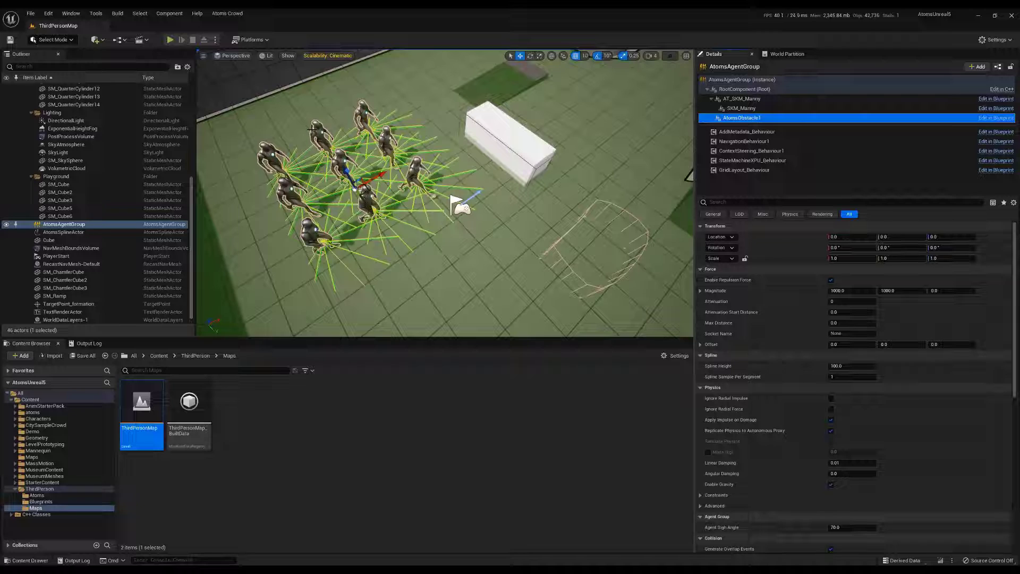
Play the level to test the agents' movement with the group's own obstacle component, and end the session
click(170, 40)
click(340, 163)
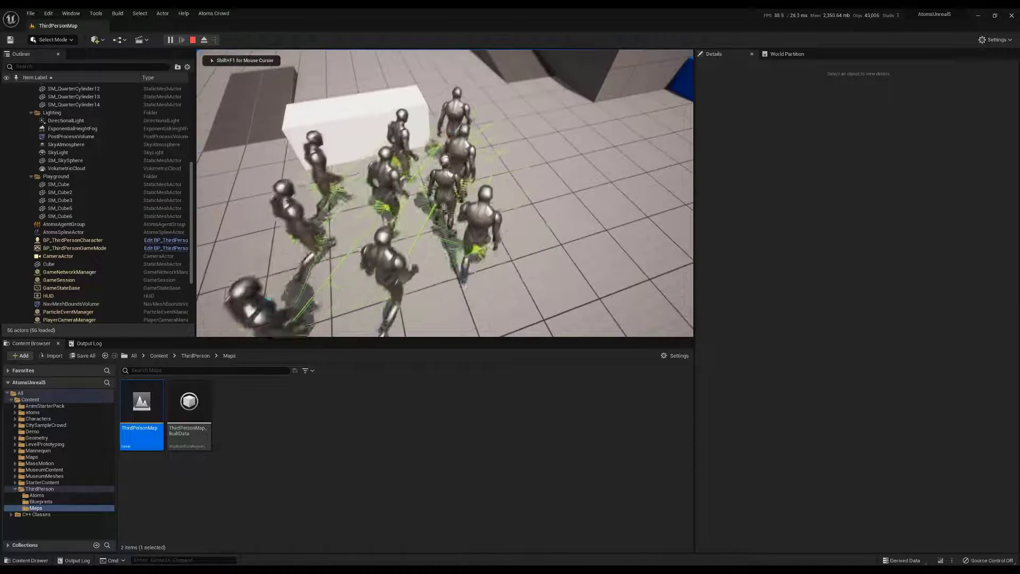
key(d)
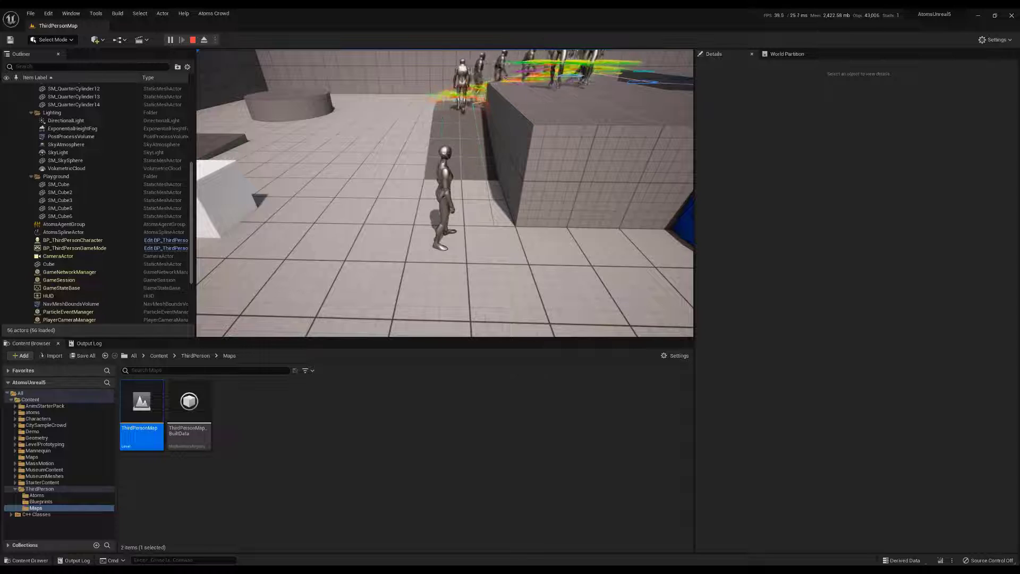
key(w)
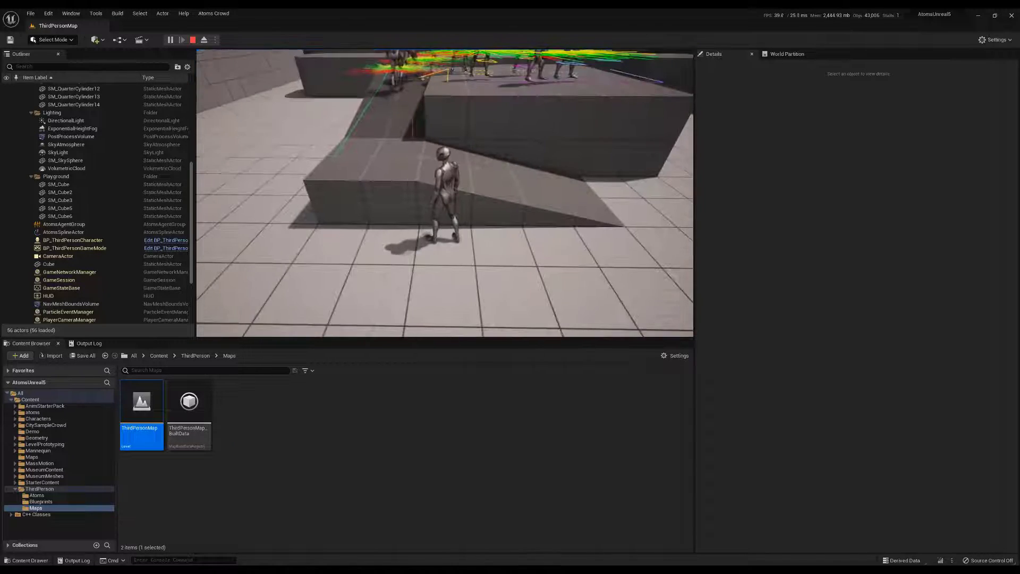
key(Escape)
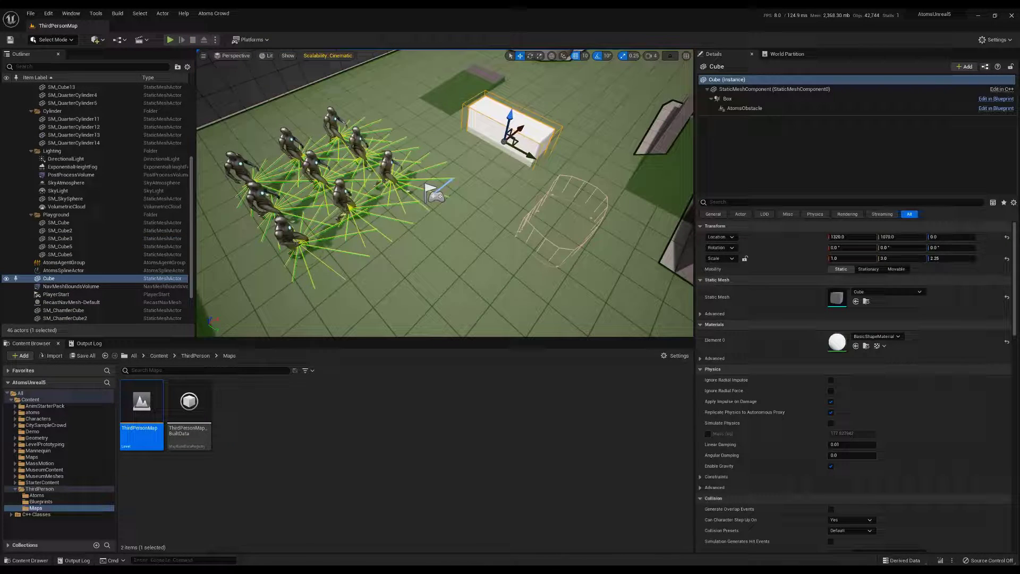
Place a basic empty Actor in the level on the floor just in front of the agent group
click(103, 42)
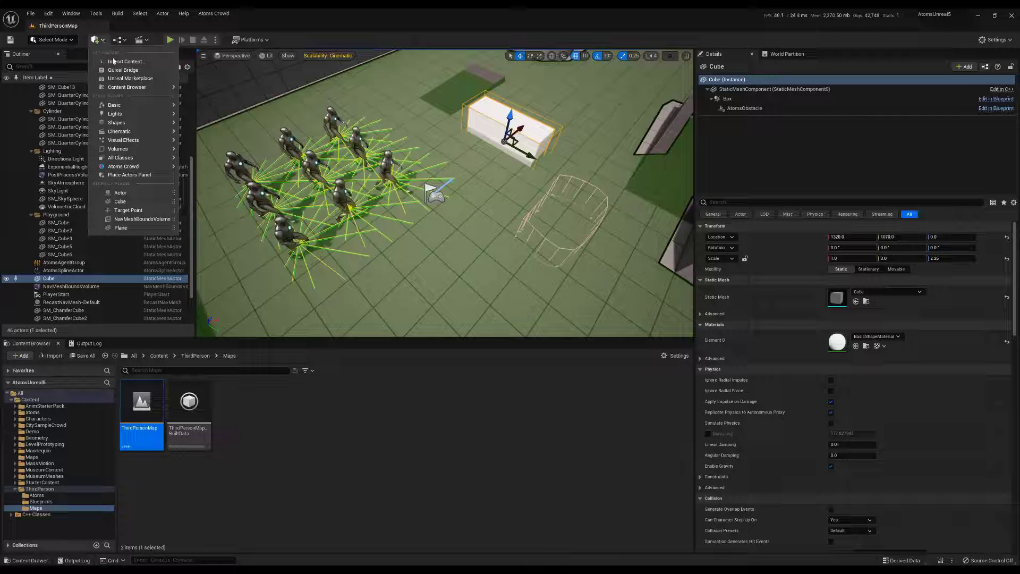
mouse_move(143, 171)
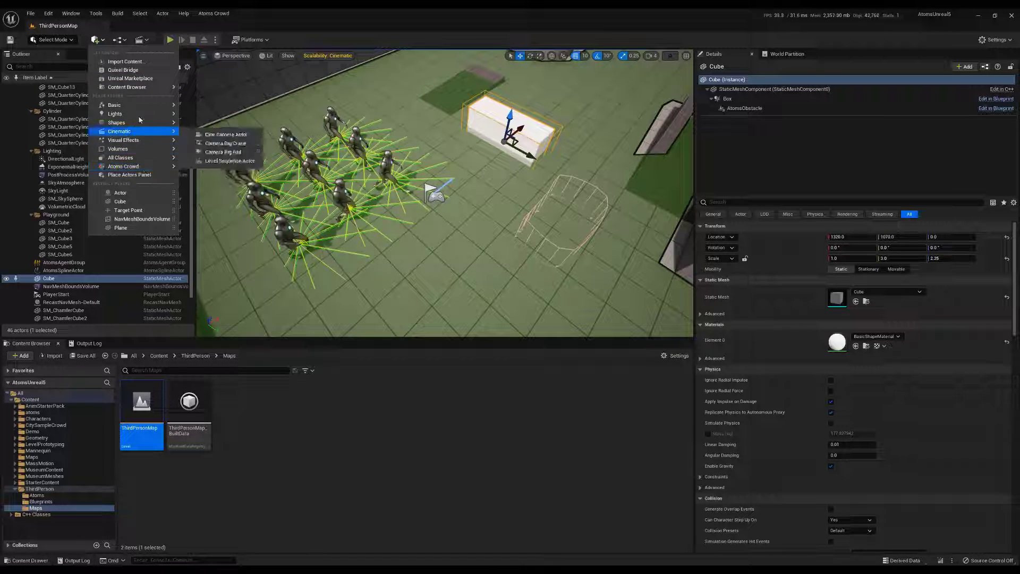
mouse_move(134, 105)
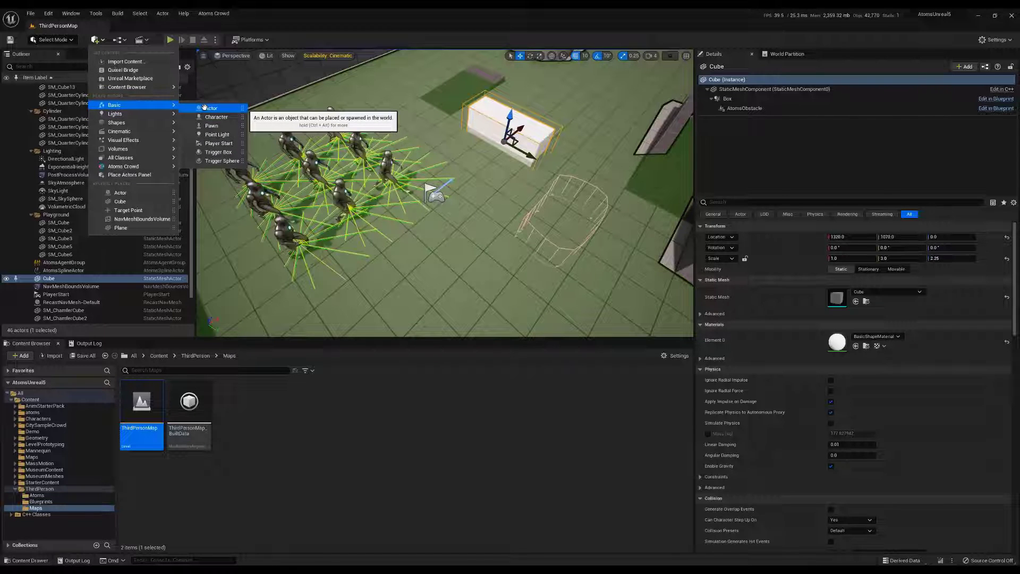
drag(205, 107, 364, 236)
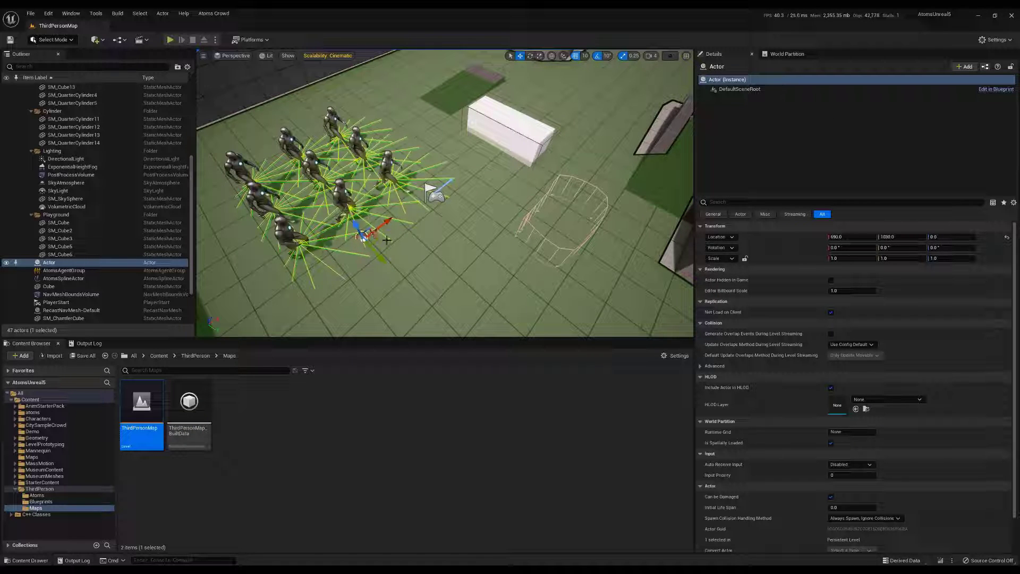
Add an Atoms Obstacle component to the new Actor
click(964, 67)
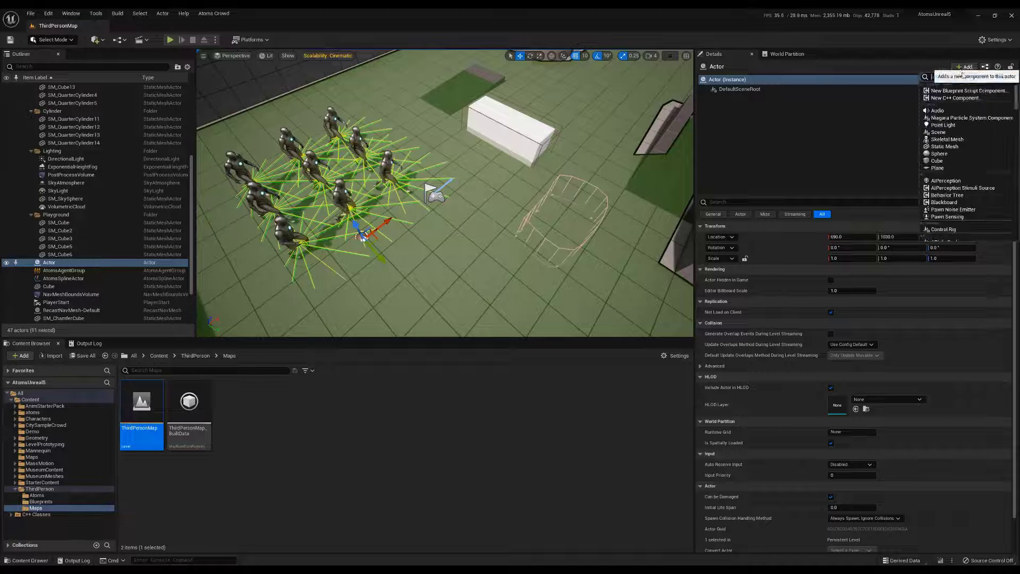
text(atoms)
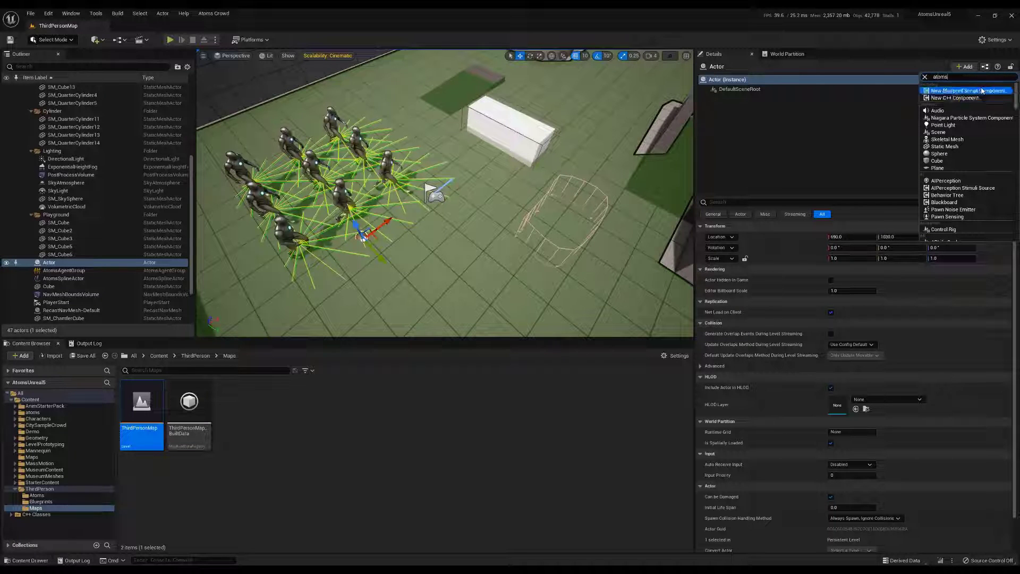
click(968, 122)
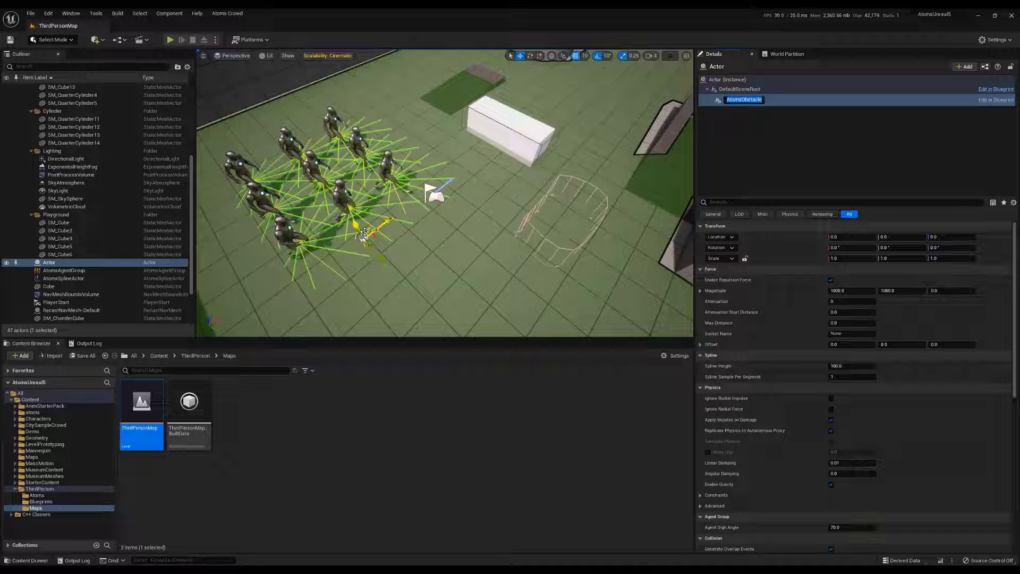
Set the Actor's AtomsObstacle force to a Max Distance of 300, an Attenuation Start Distance of 200 and an Attenuation of 1
click(836, 323)
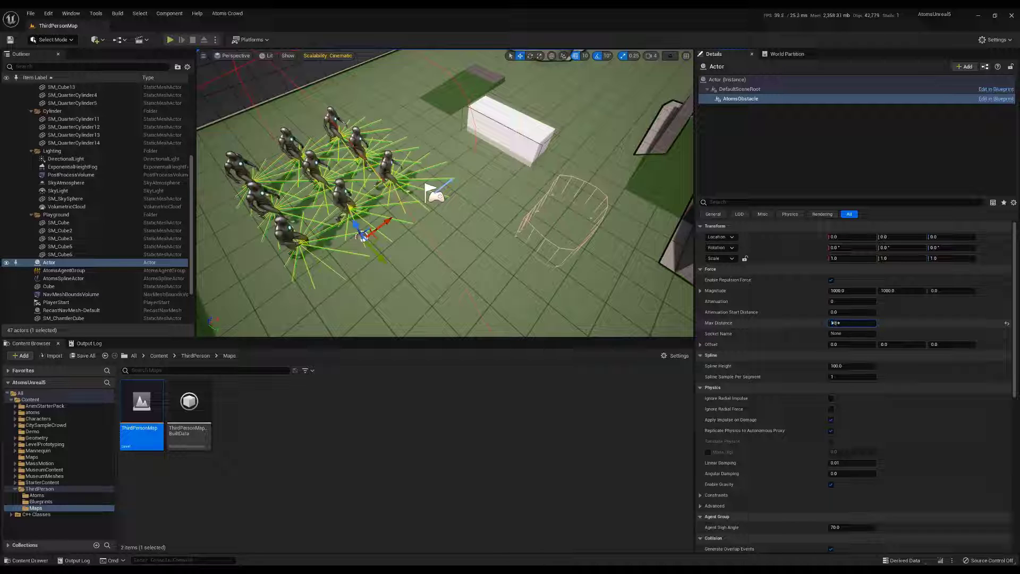
text(300)
key(Return)
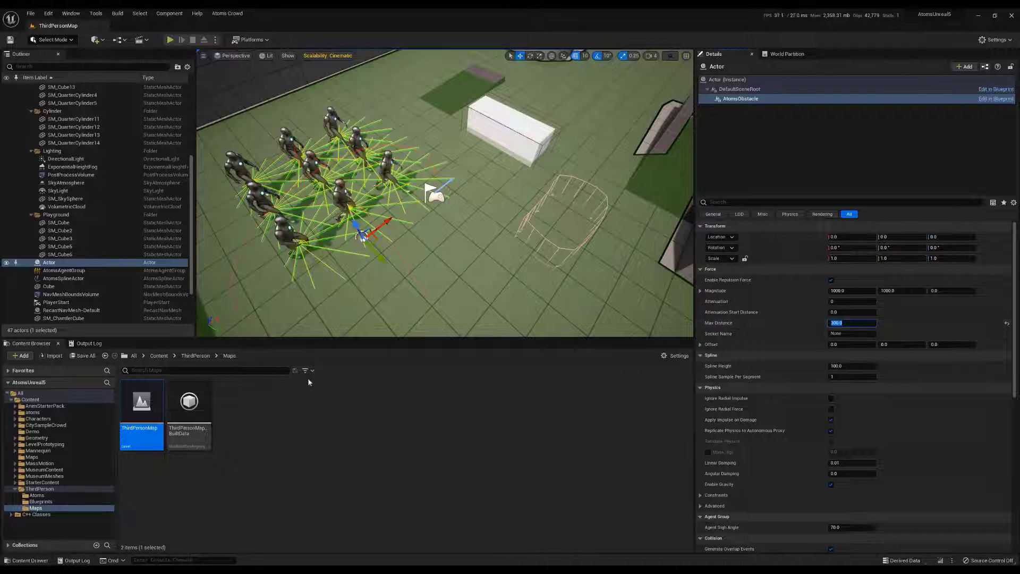
middle_drag(300, 270, 425, 242)
scroll(425, 243, up, 4)
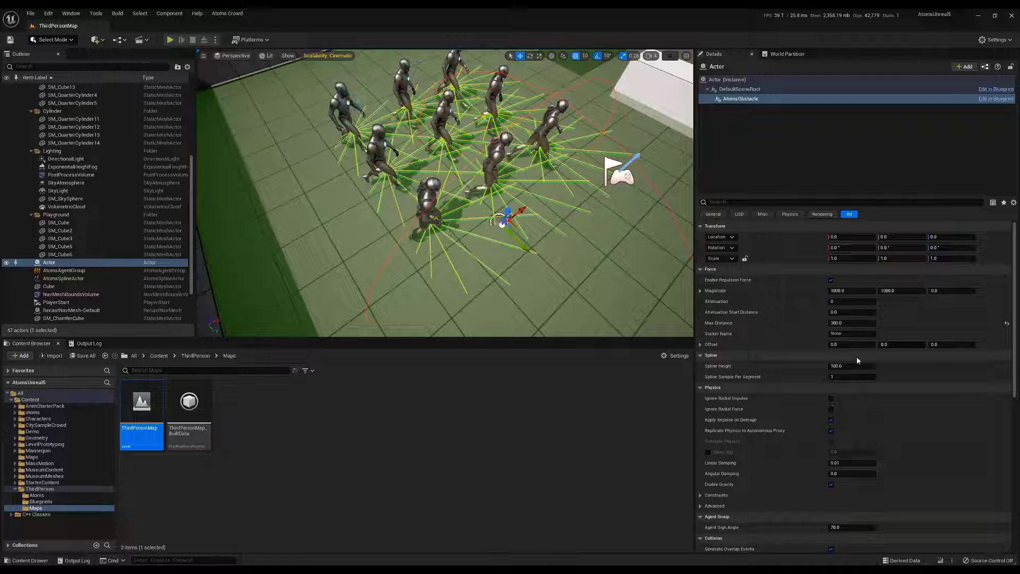
click(843, 312)
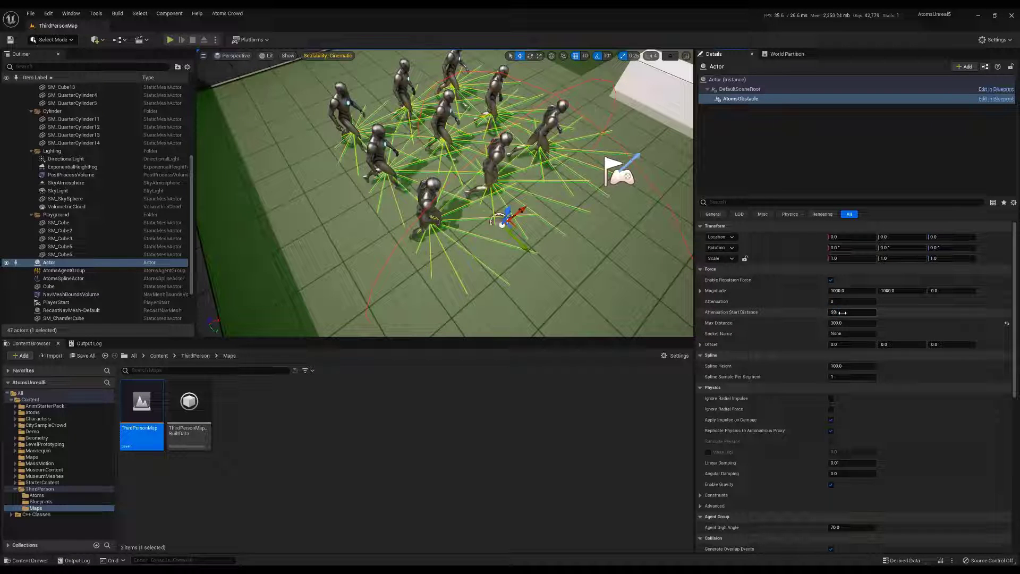
text(200)
key(Return)
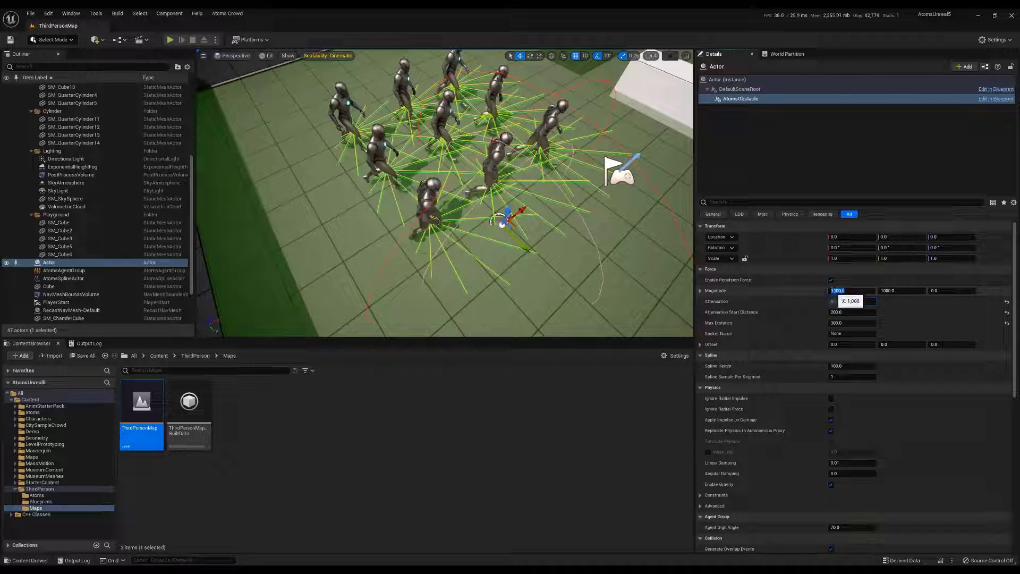
Set the X and Y Magnitude of the Actor's AtomsObstacle repulsion force to 5000
text(5000)
key(Return)
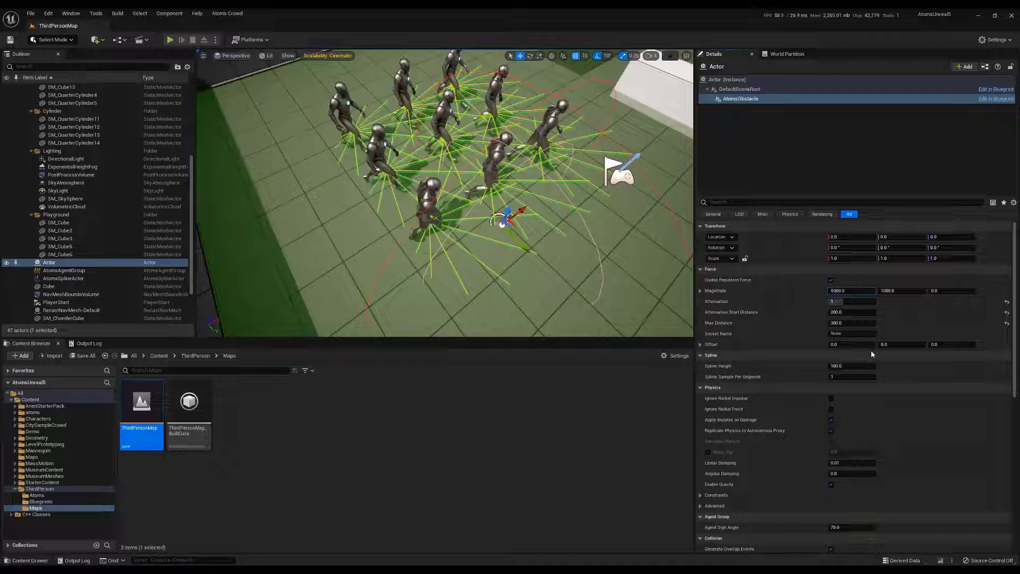
key(Tab)
text(5000.0)
key(Return)
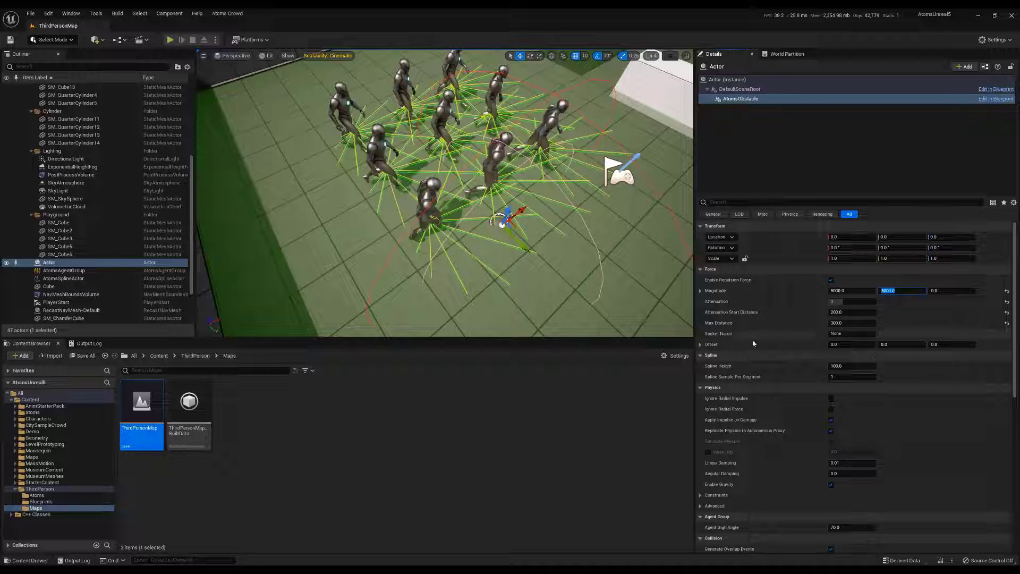
Play the level to test how the agents react to the Actor's repulsion force, and end the session
click(171, 40)
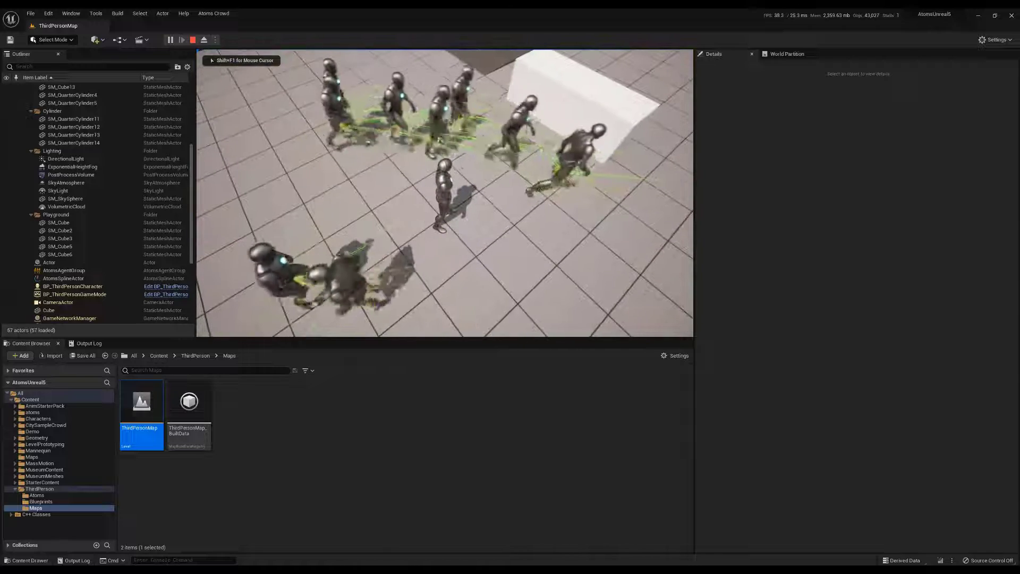
key(Escape)
right_drag(409, 203, 391, 218)
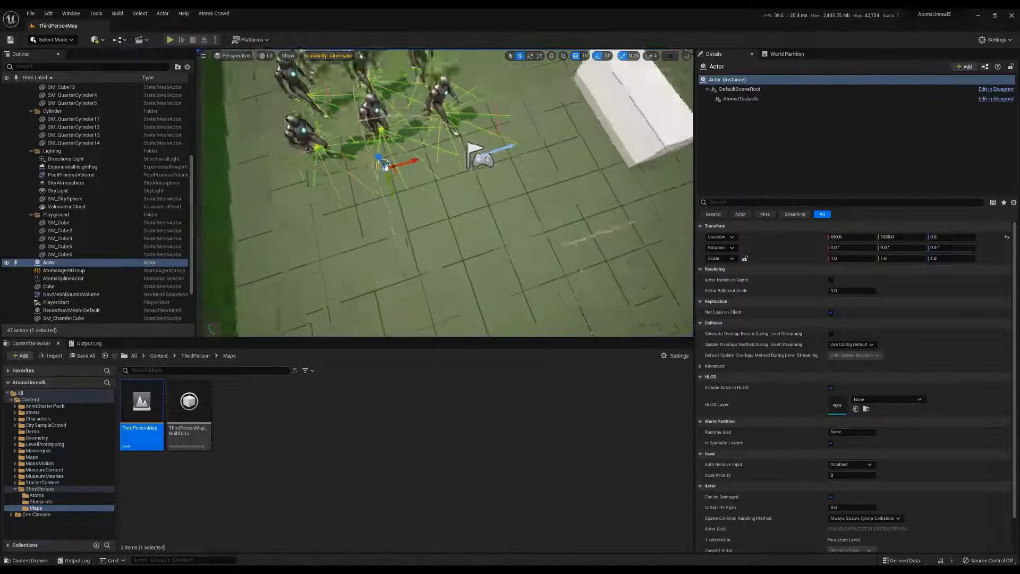
scroll(409, 203, down, 5)
Turn off Enable Editor Lod, Enable Editor Culling and Enable Frustum Culling and LODs on the AtomsAgentGroup
click(392, 126)
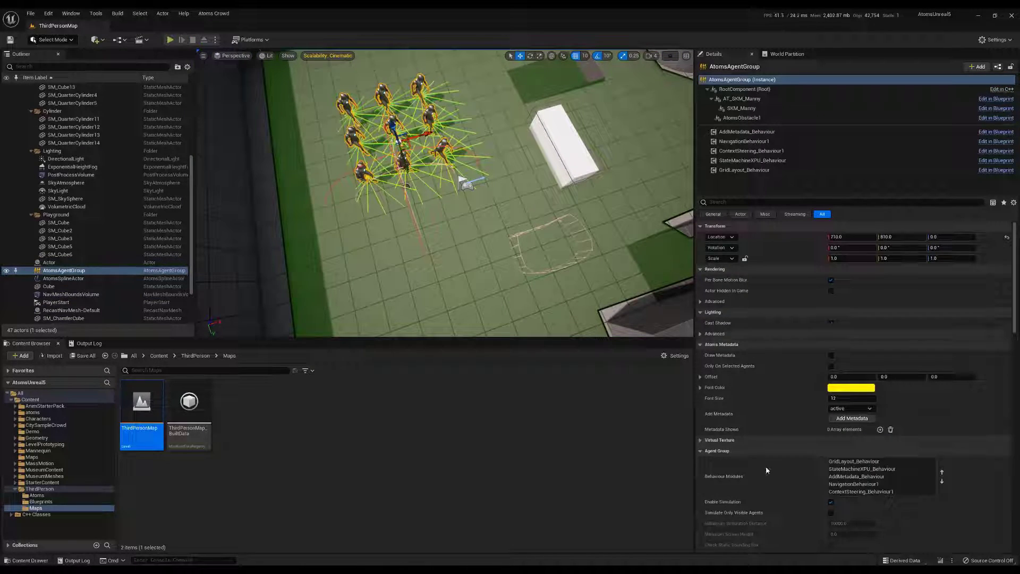
scroll(760, 473, down, 10)
click(830, 340)
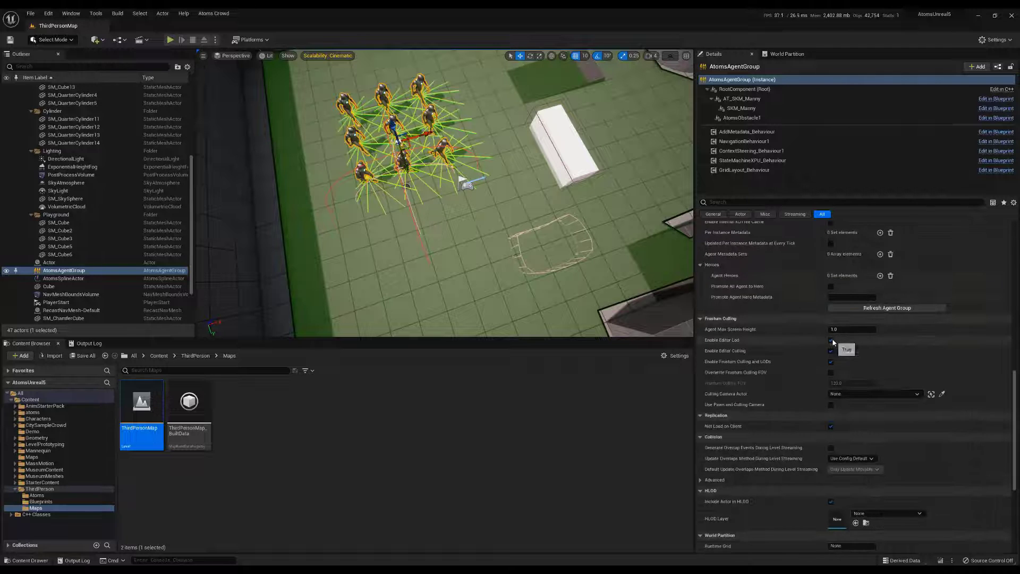
click(830, 351)
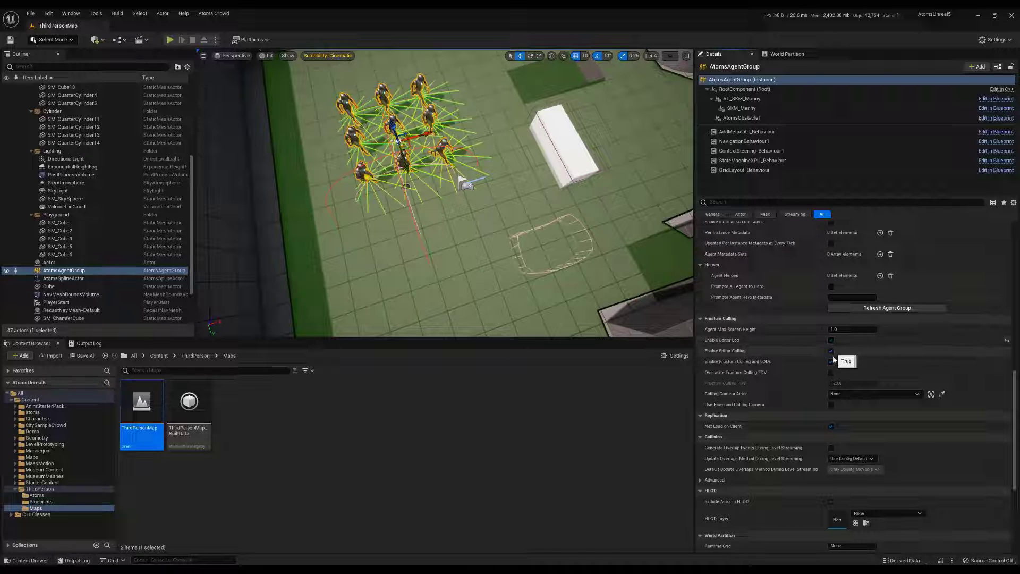
Simulate the level in the editor viewport to watch the agents pass the obstacles from above
click(215, 39)
click(246, 106)
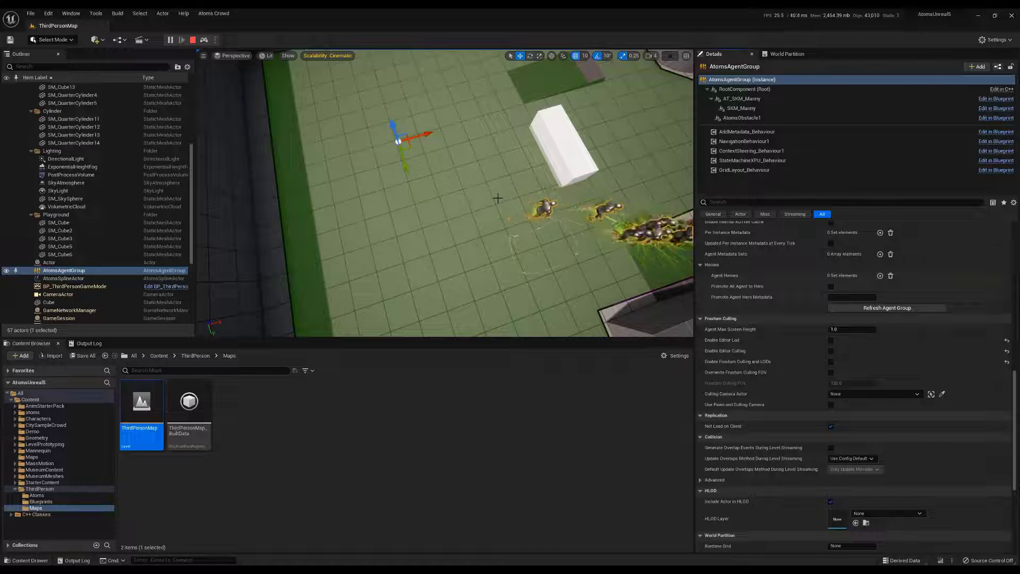
right_drag(445, 194, 499, 180)
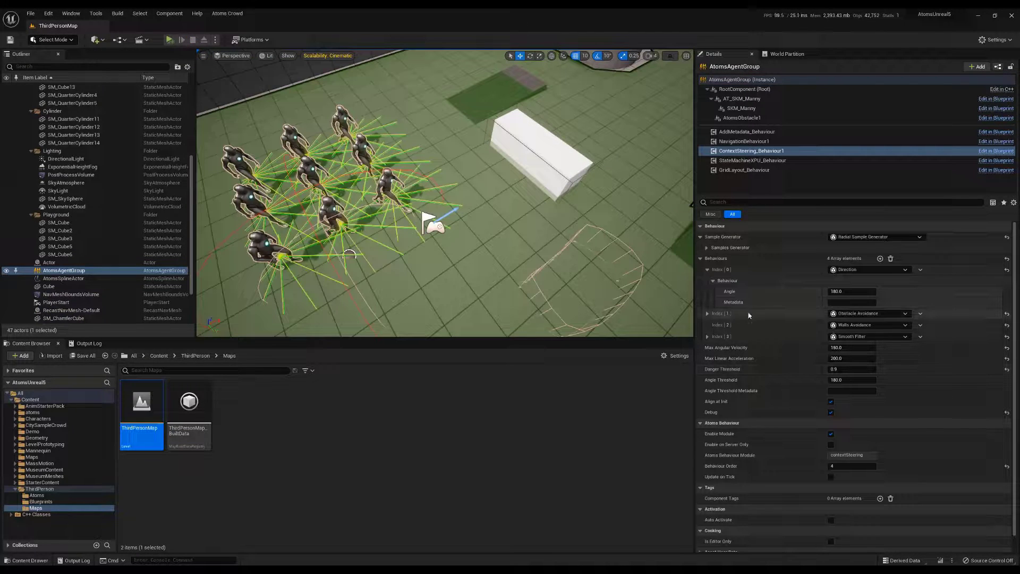
Examine the Predictive Time and Predictive Time RVO settings of Obstacle Avoidance in ContextSteering_Behaviour1, and collapse the behaviour entries
click(707, 314)
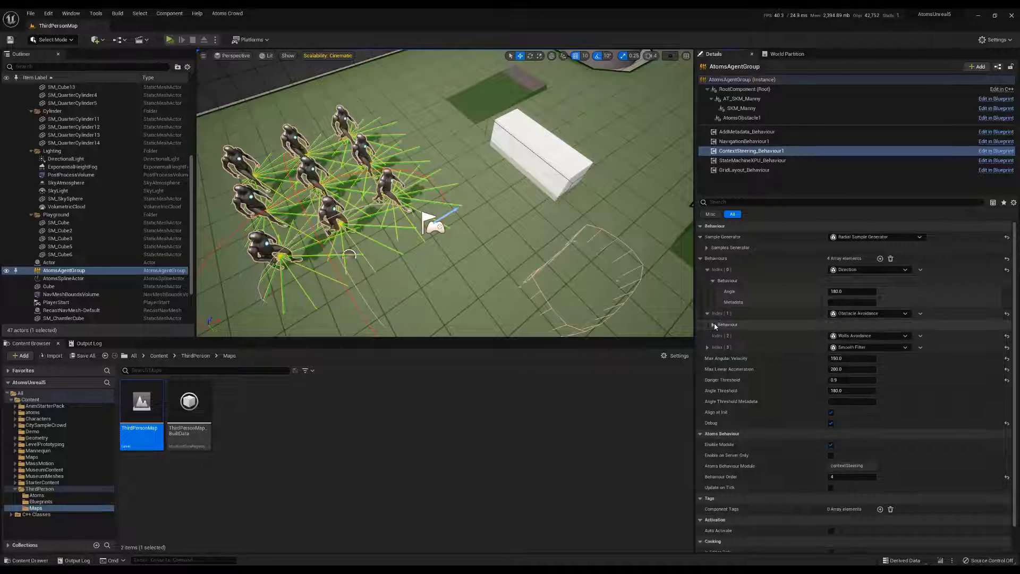
click(713, 325)
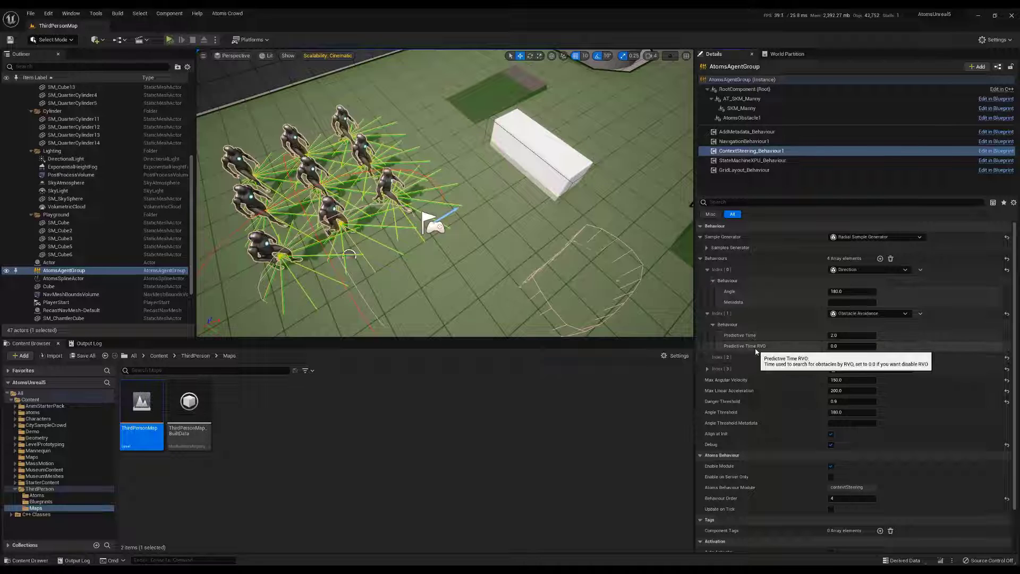
mouse_move(844, 346)
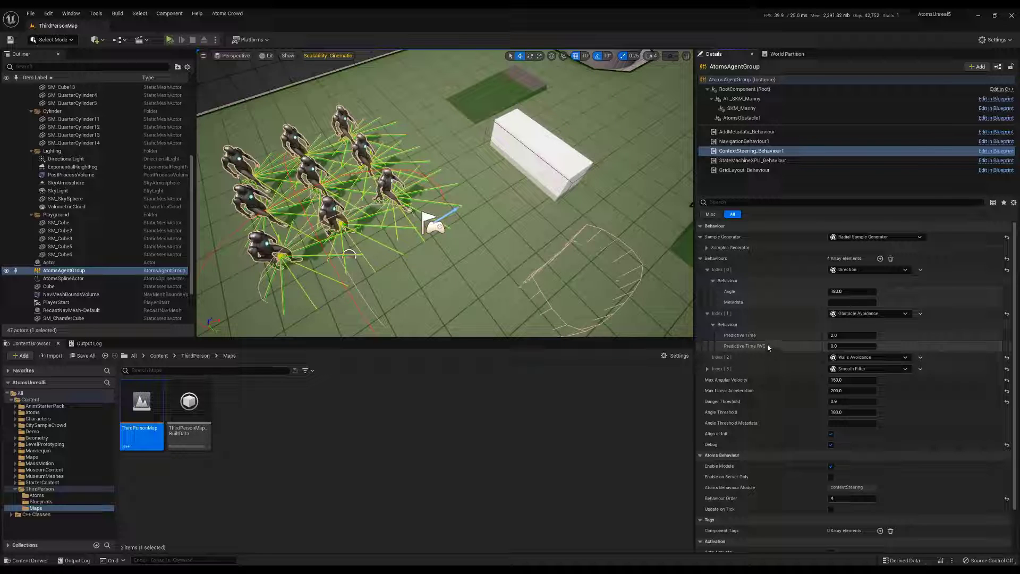
mouse_move(760, 351)
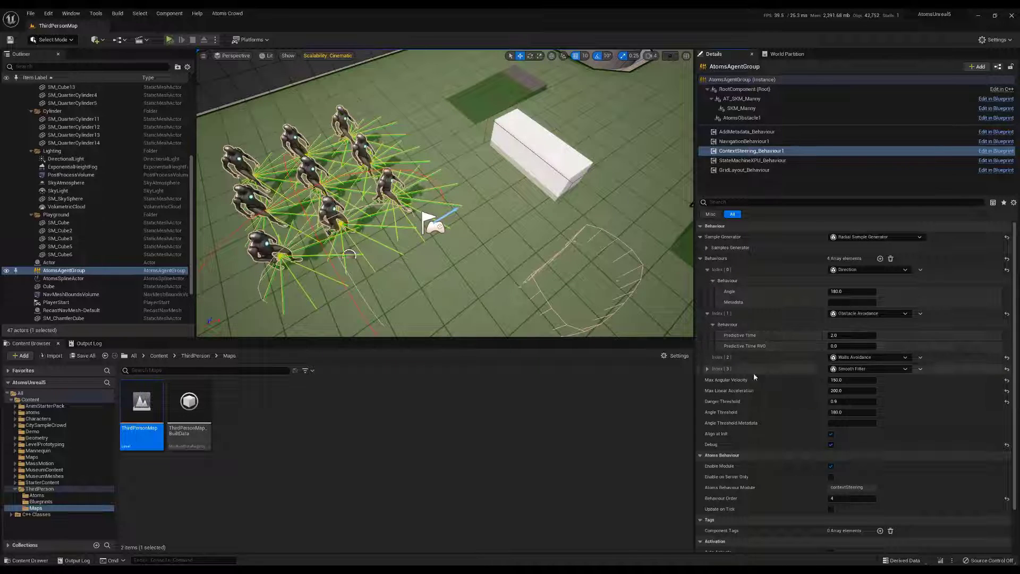
click(707, 313)
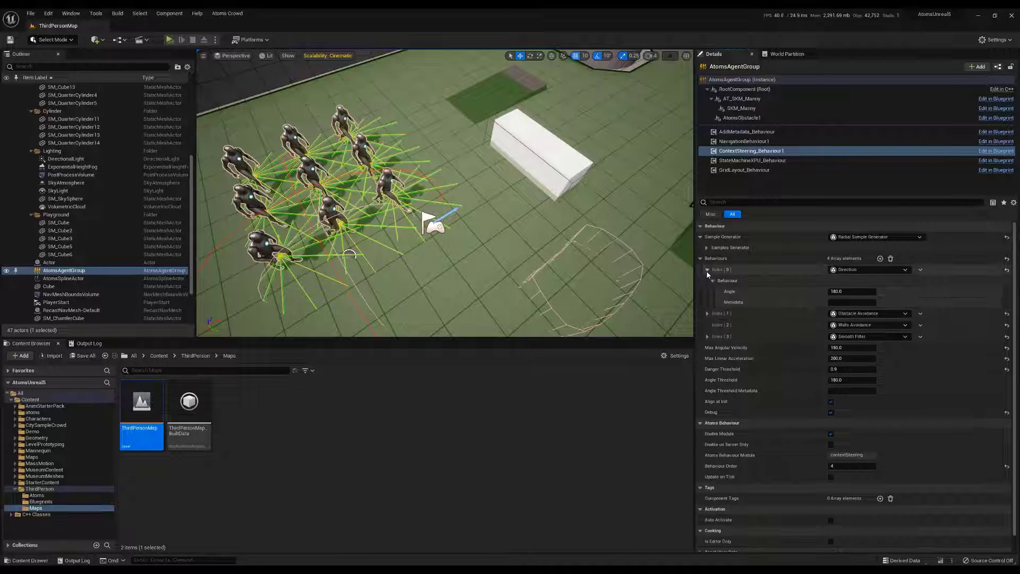
click(707, 269)
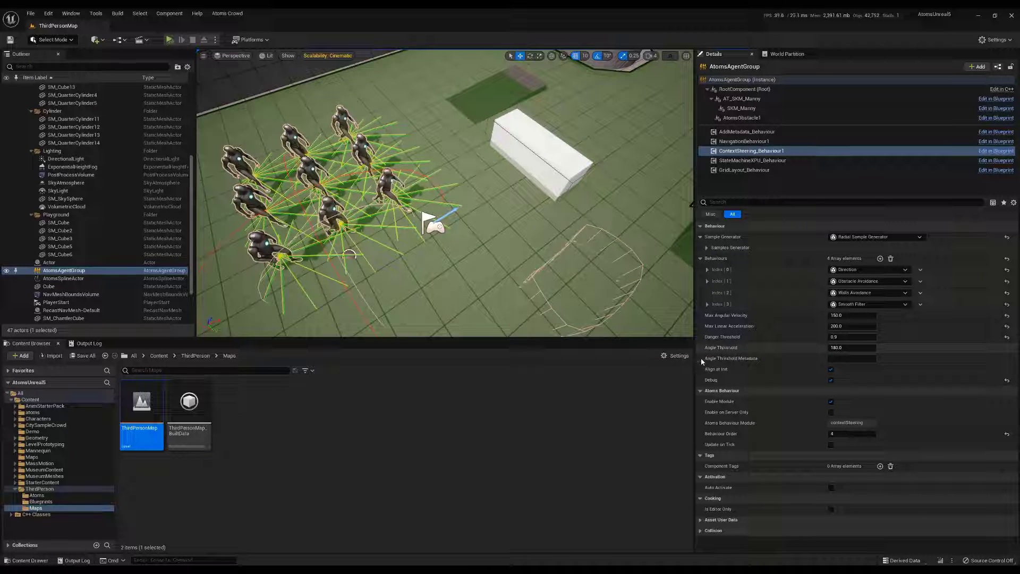
Set the Angle Threshold of ContextSteering_Behaviour1 to 60 and inspect the agents' sample directions up close
right_drag(485, 235, 425, 247)
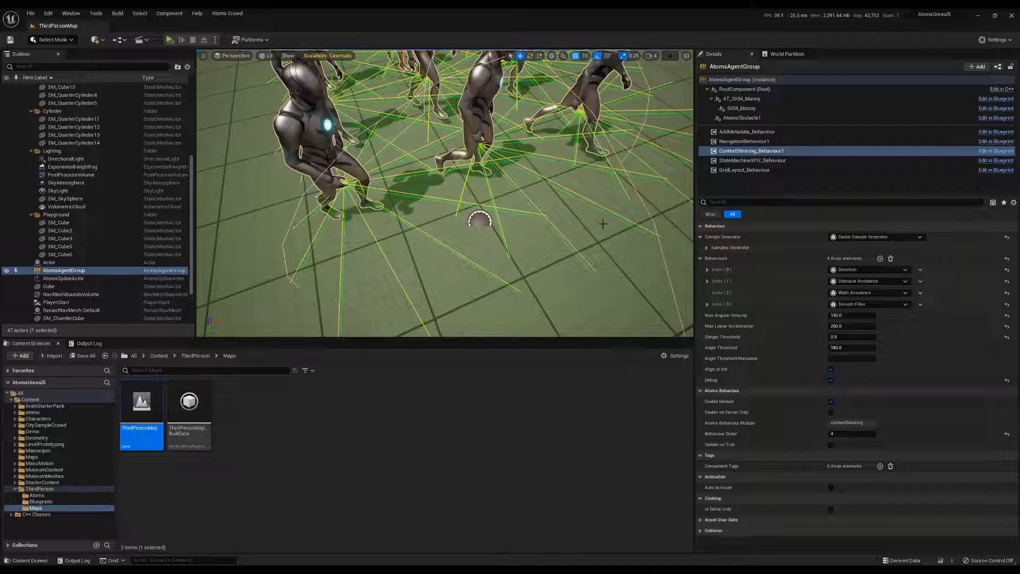
click(839, 348)
drag(850, 348, 831, 348)
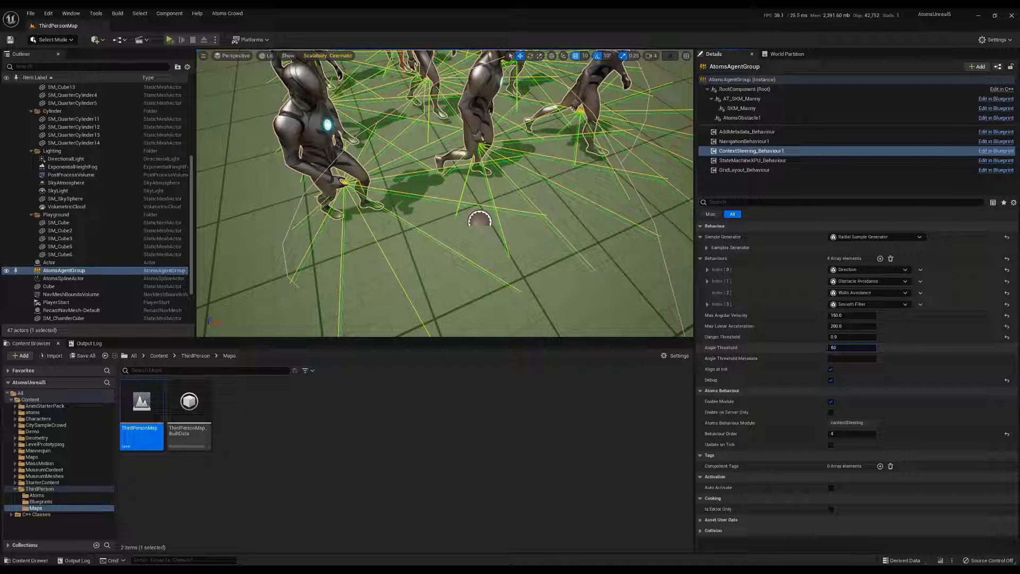
key(Return)
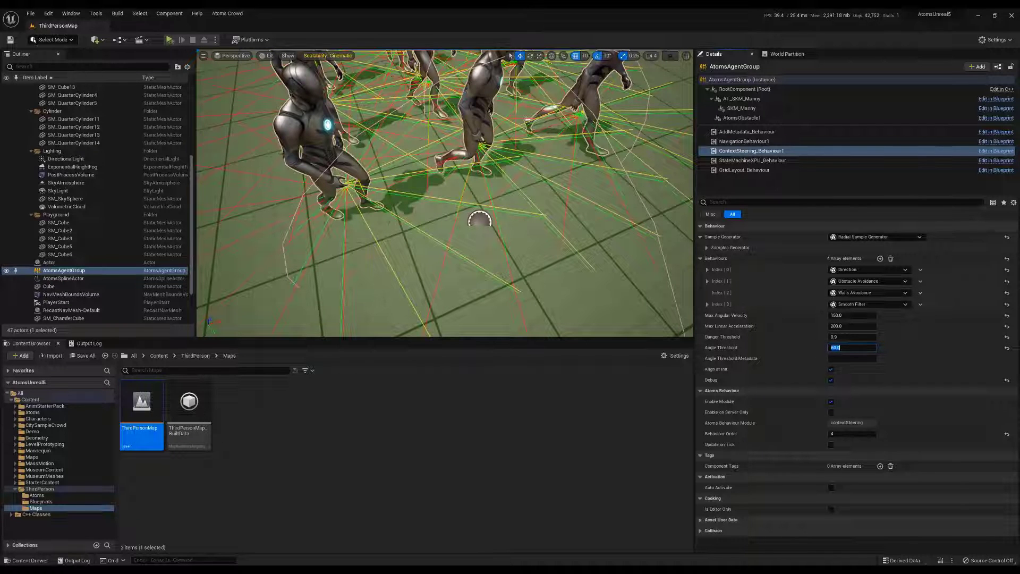
right_drag(296, 197, 392, 210)
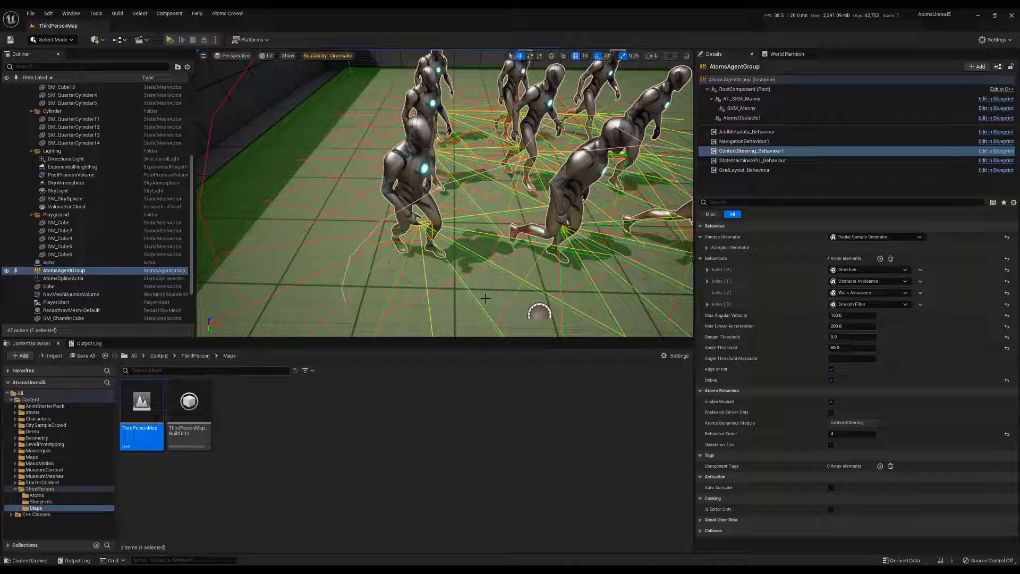
Set the Angle Threshold back to 180, and switch Align at Init off and on again
click(838, 347)
text(18)
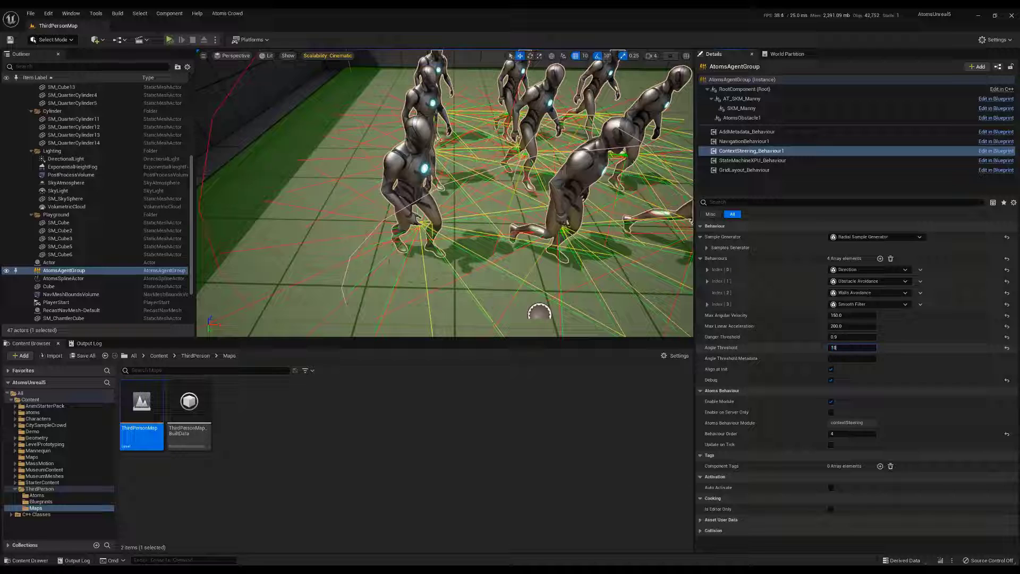
text(0)
key(Return)
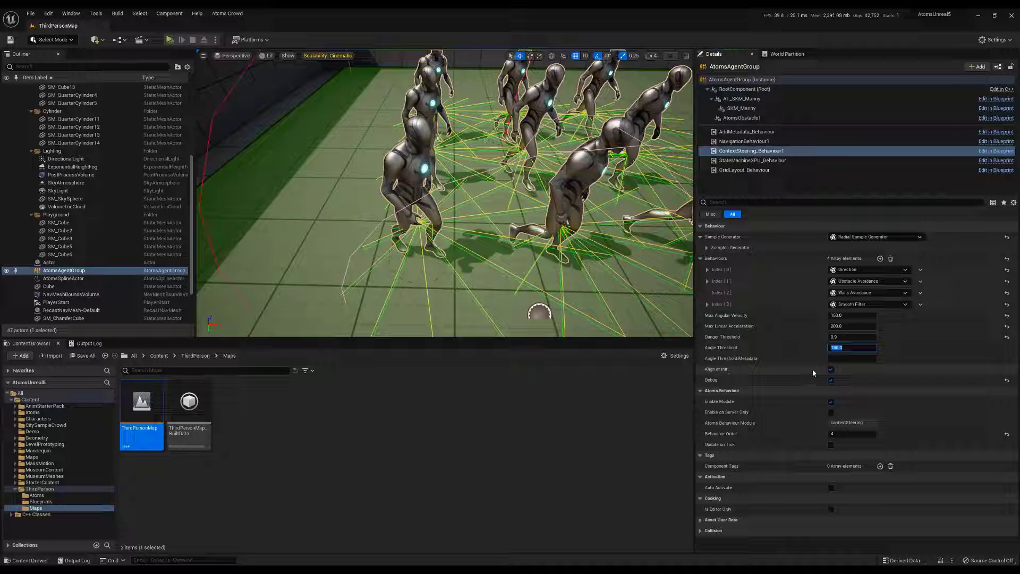
click(832, 370)
click(831, 369)
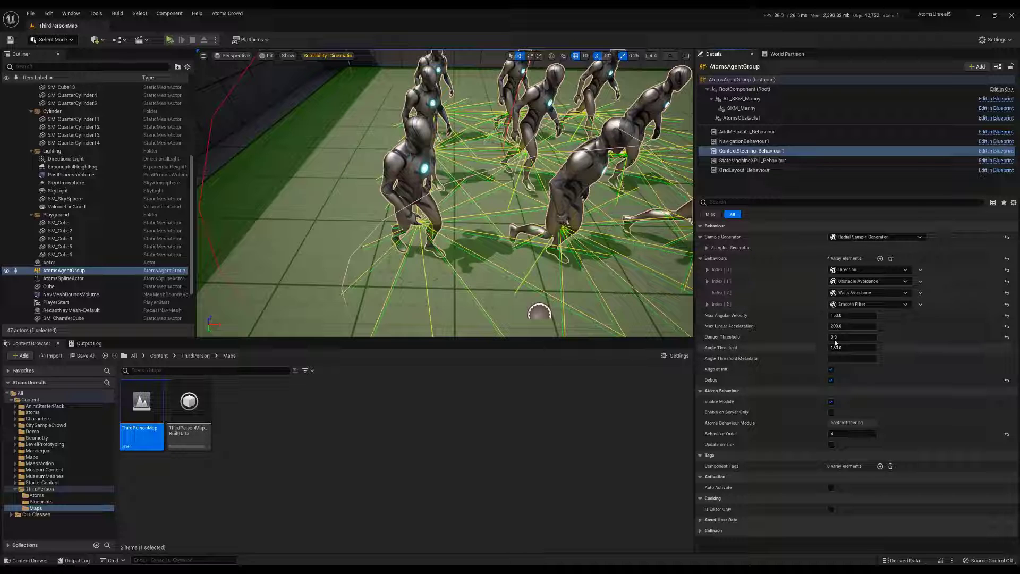
Add an empty fifth entry to the Behaviours array of ContextSteering_Behaviour1
click(880, 258)
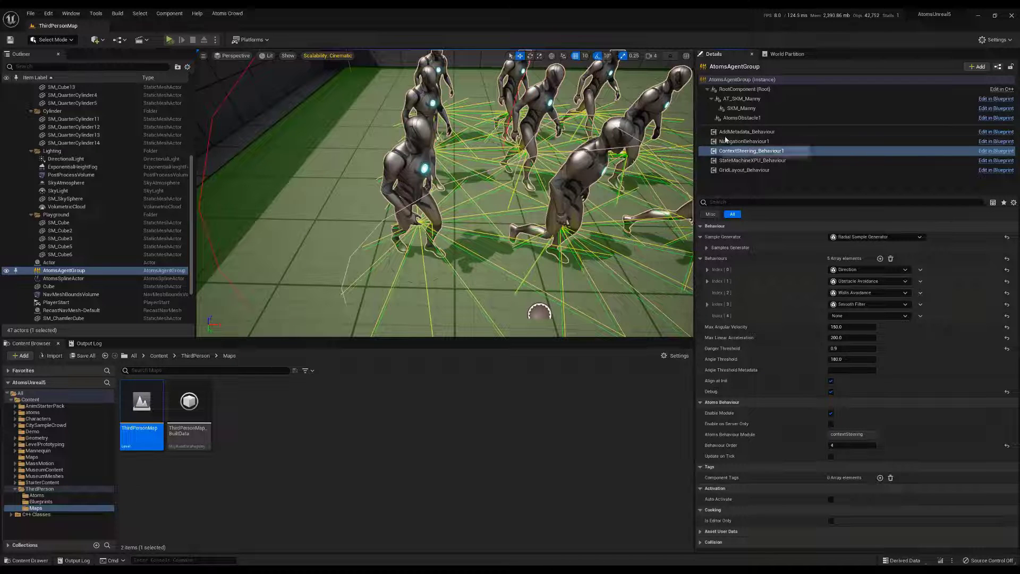
Examine the targetLinearVelocity metadata settings of AddMetadata_Behaviour and inspect the agents with their sample directions in the level
click(743, 133)
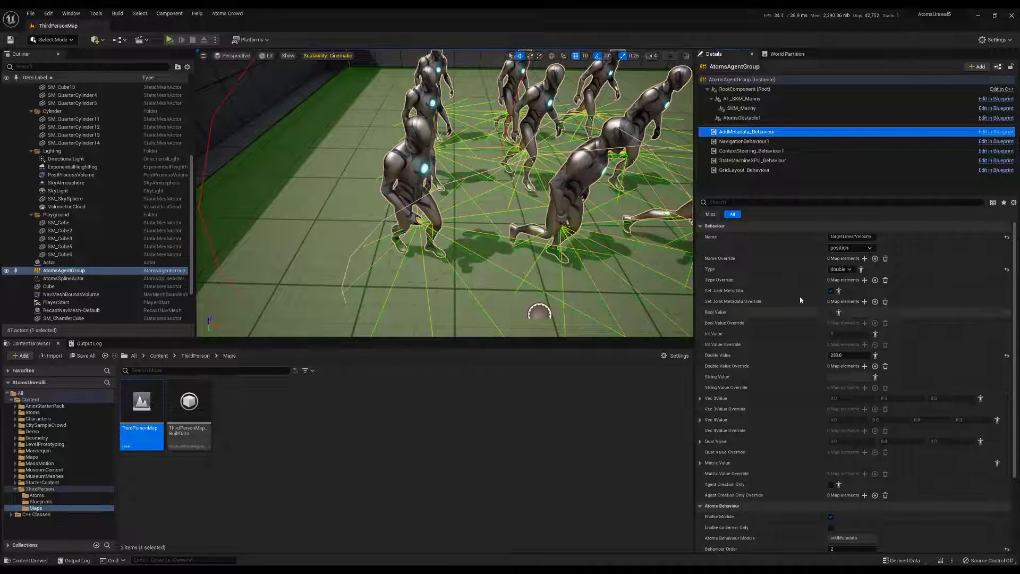
click(853, 237)
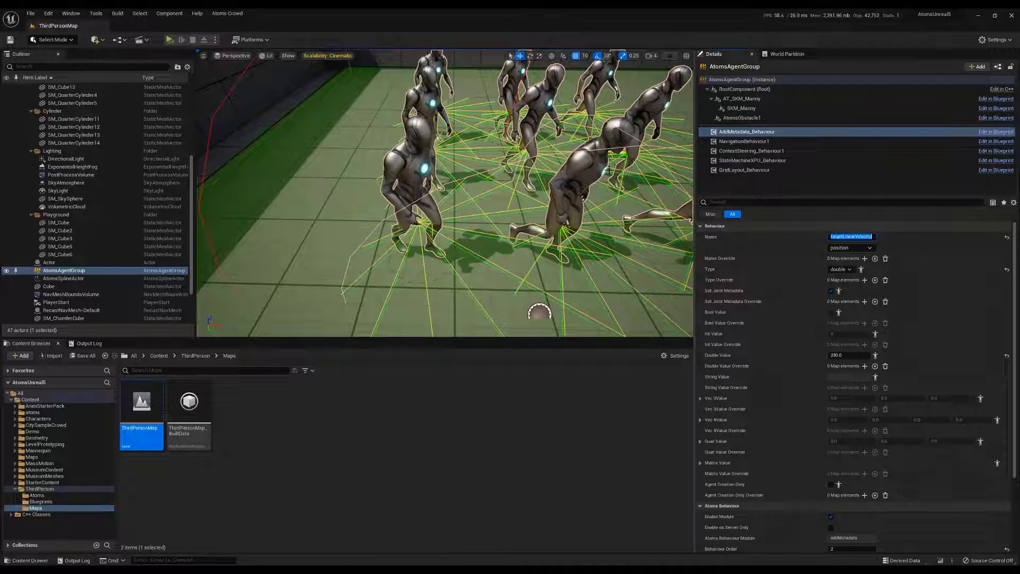
mouse_move(637, 185)
right_down()
mouse_move(683, 169)
mouse_move(637, 185)
right_up()
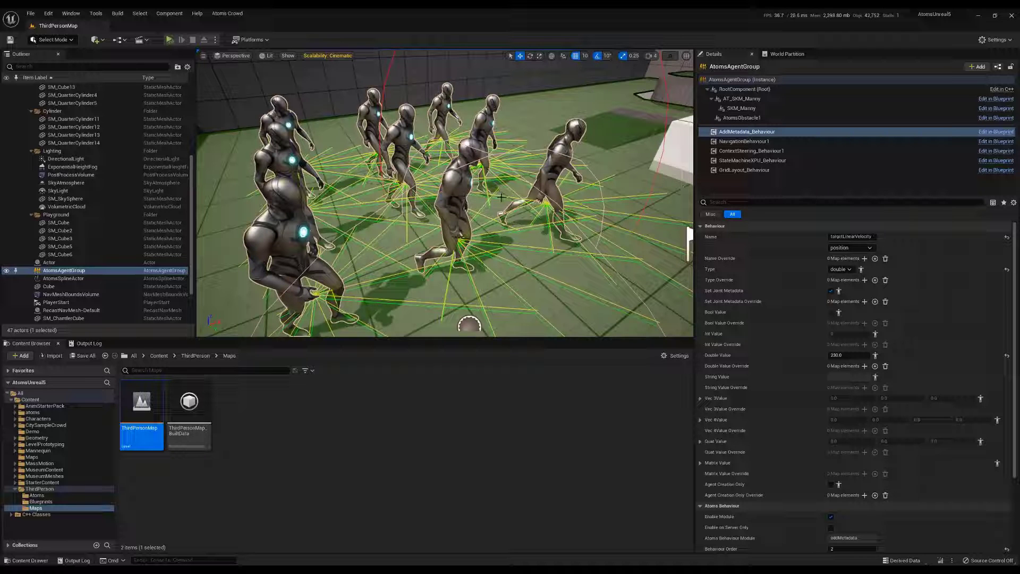
right_drag(503, 206, 458, 245)
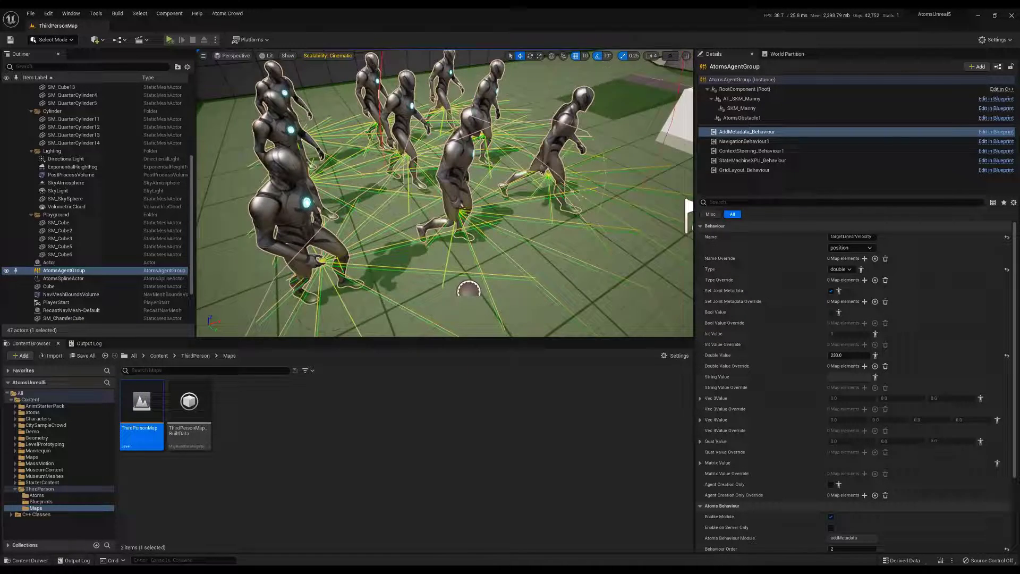
right_drag(654, 156, 681, 154)
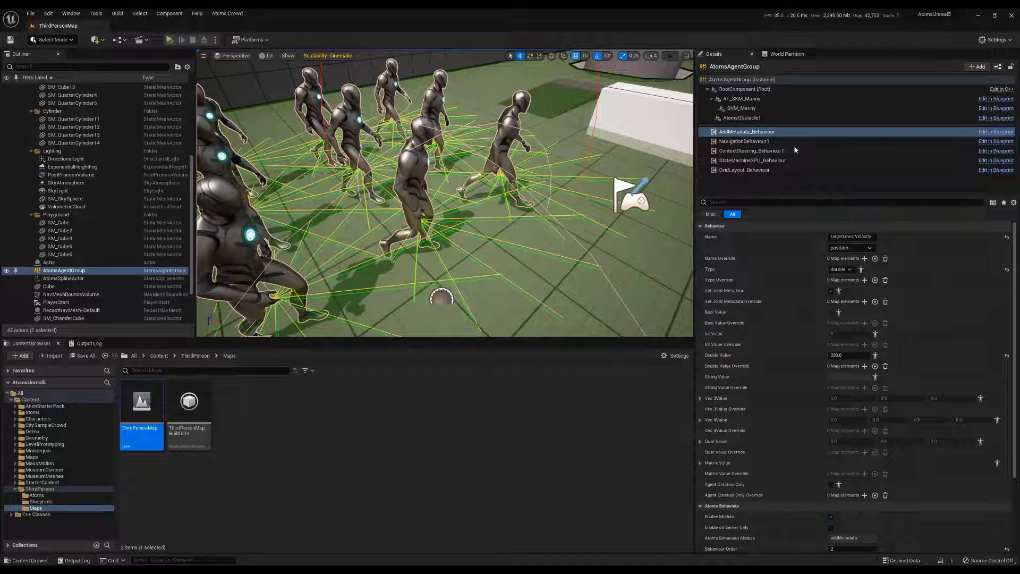
Open the behaviour type choices for the empty fifth Behaviours entry of ContextSteering_Behaviour1
click(742, 153)
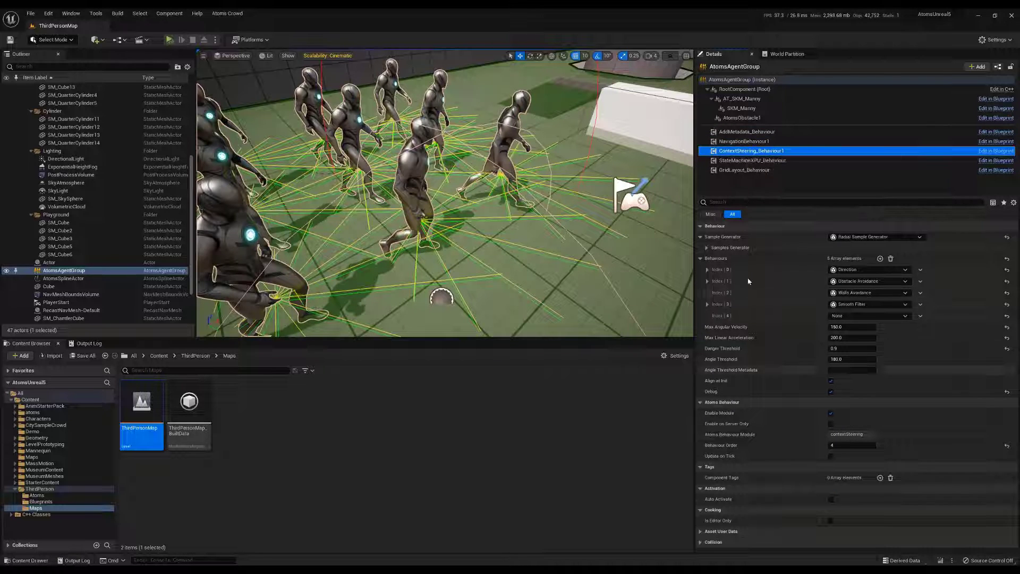
click(906, 317)
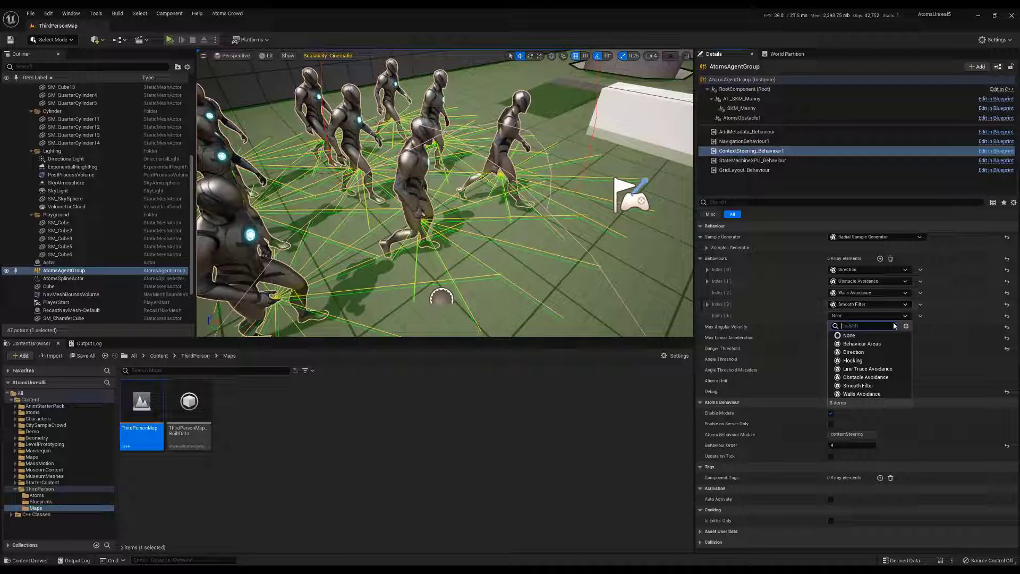